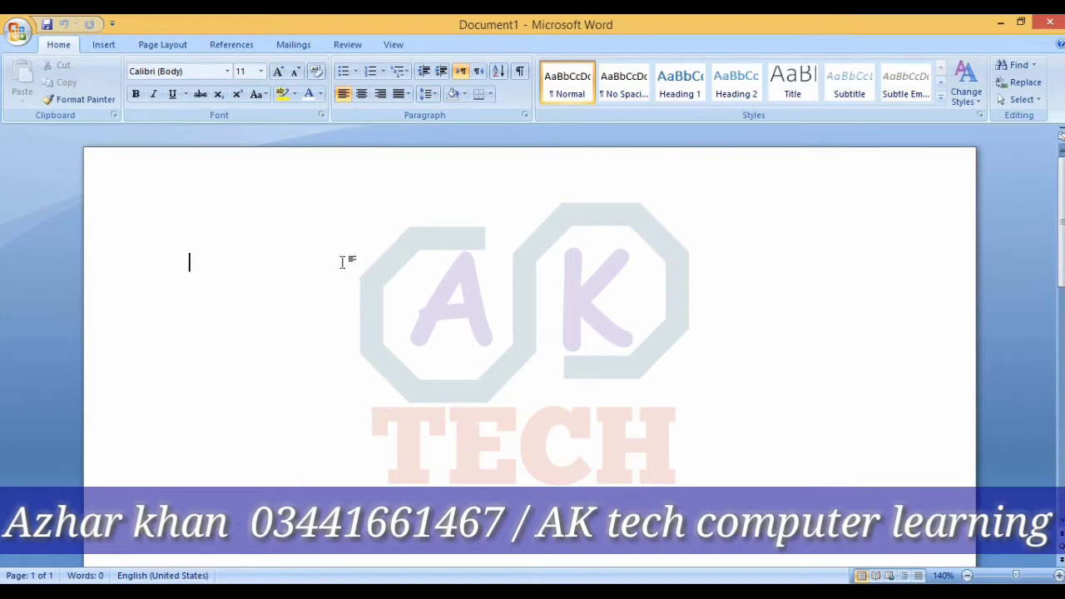
Step: Type Numbering, Bullet and Alignment on separate lines, fixing typos along the way
scroll(341, 261, "up", 3, "ctrl")
scroll(368, 274, "up", 3, "ctrl")
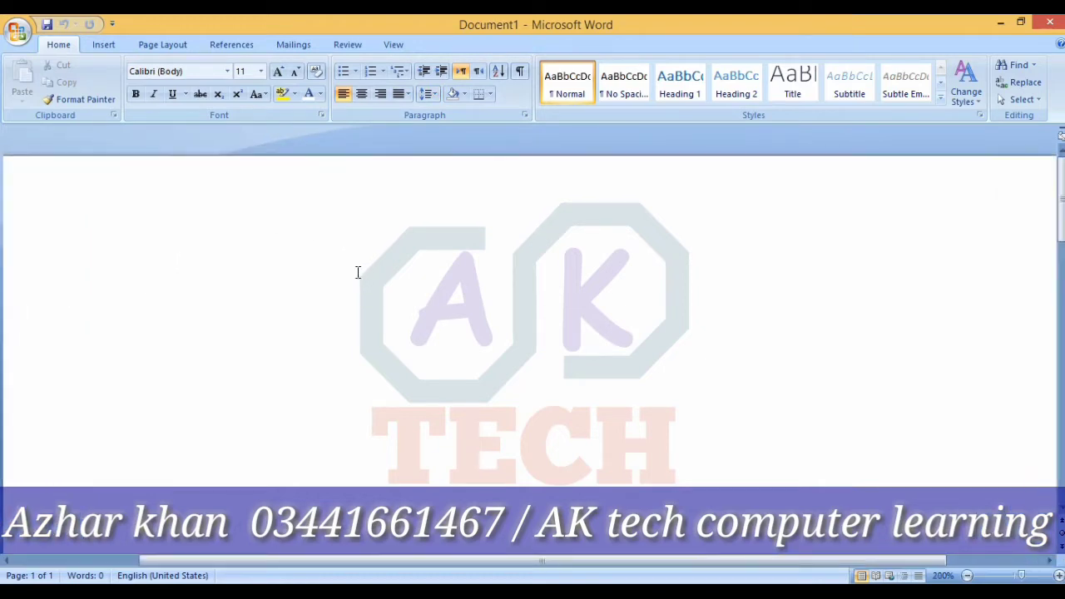
type("numb")
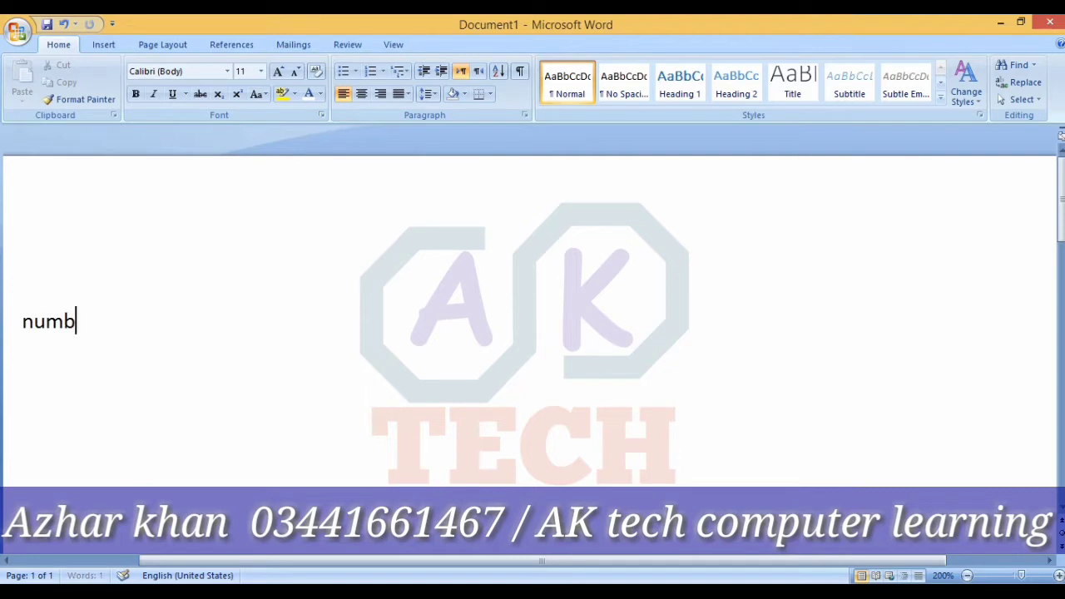
type("ing")
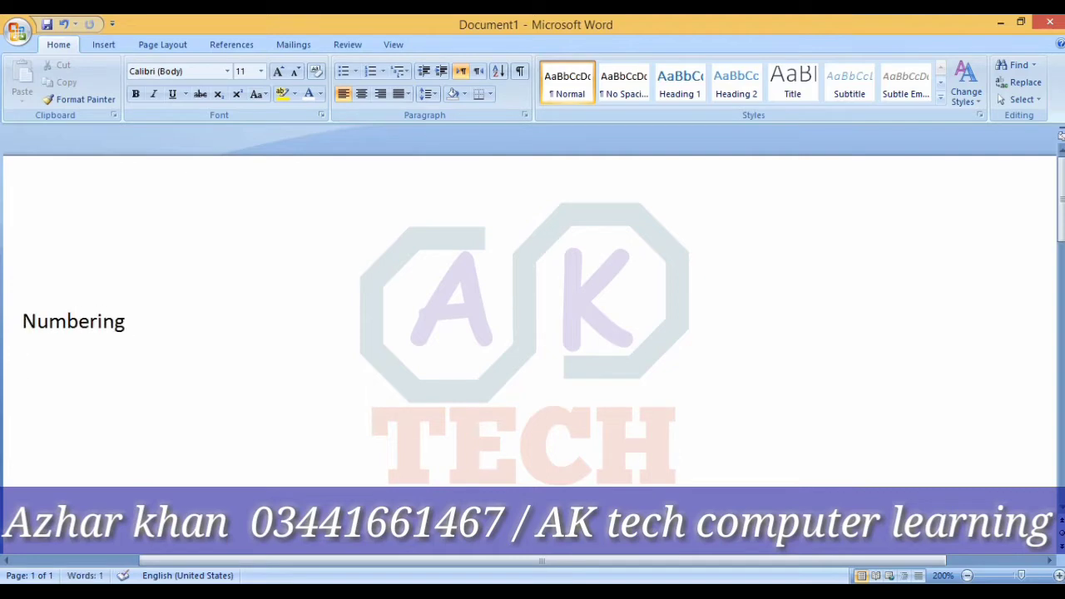
type(" bu")
type("let")
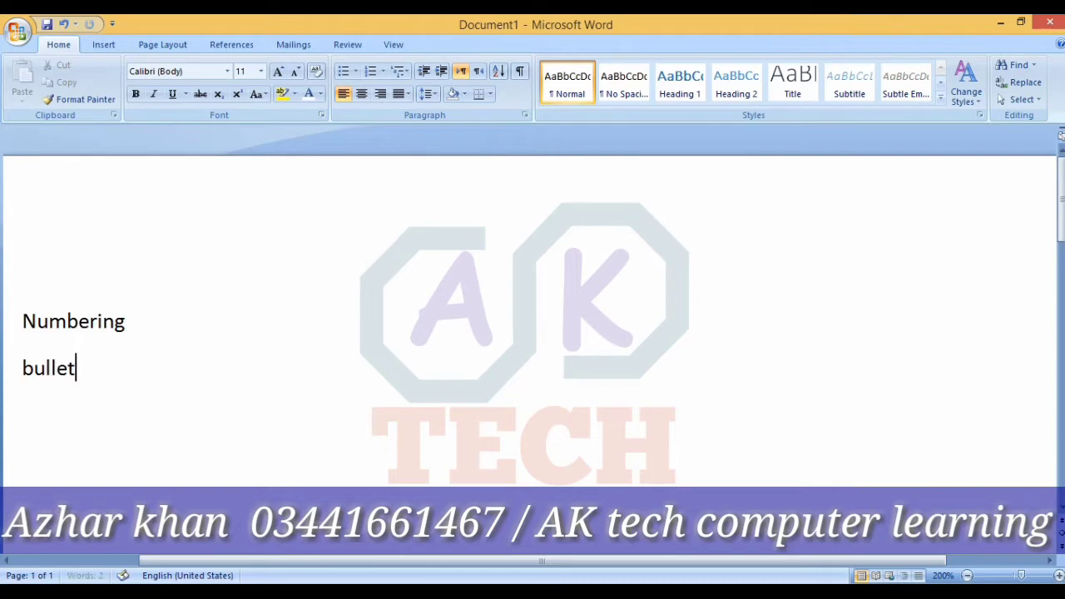
key("Return")
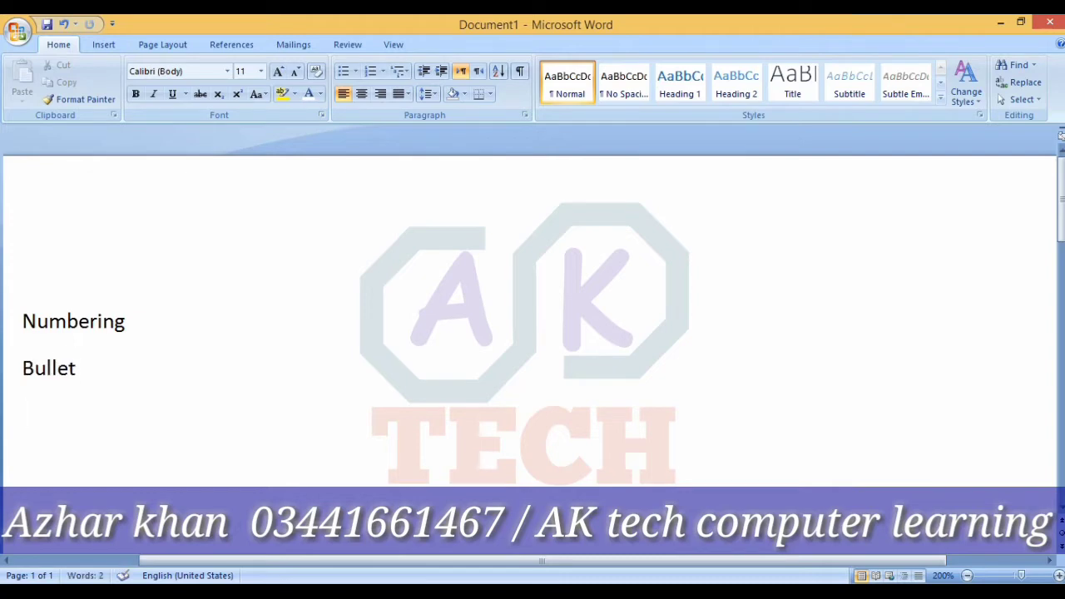
type("a")
type("lli")
type("gnmetn")
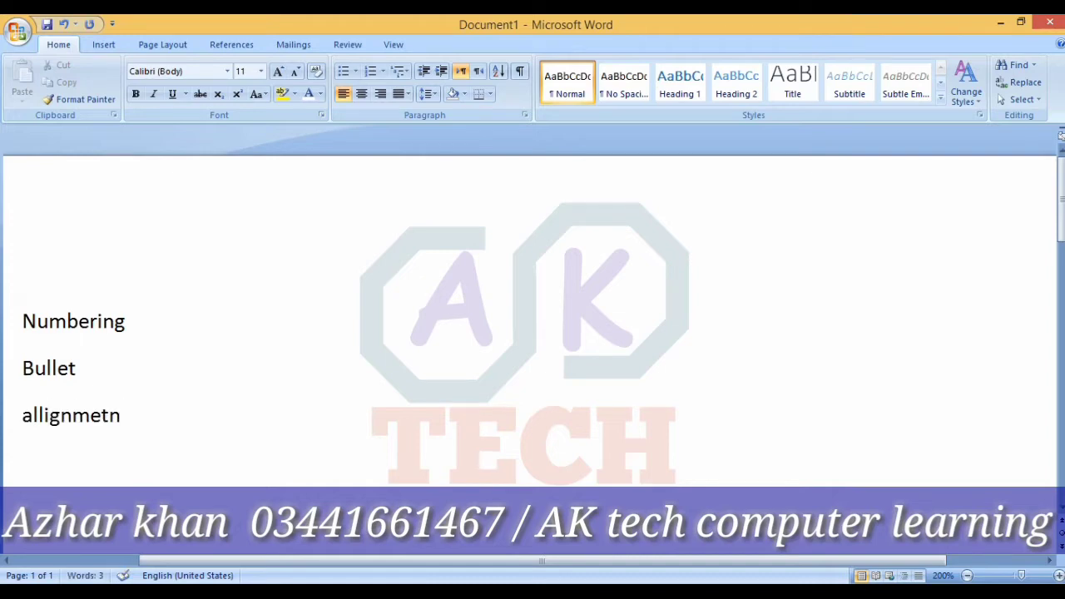
key("BackSpace")
key("BackSpace")
key("Return")
type("increase")
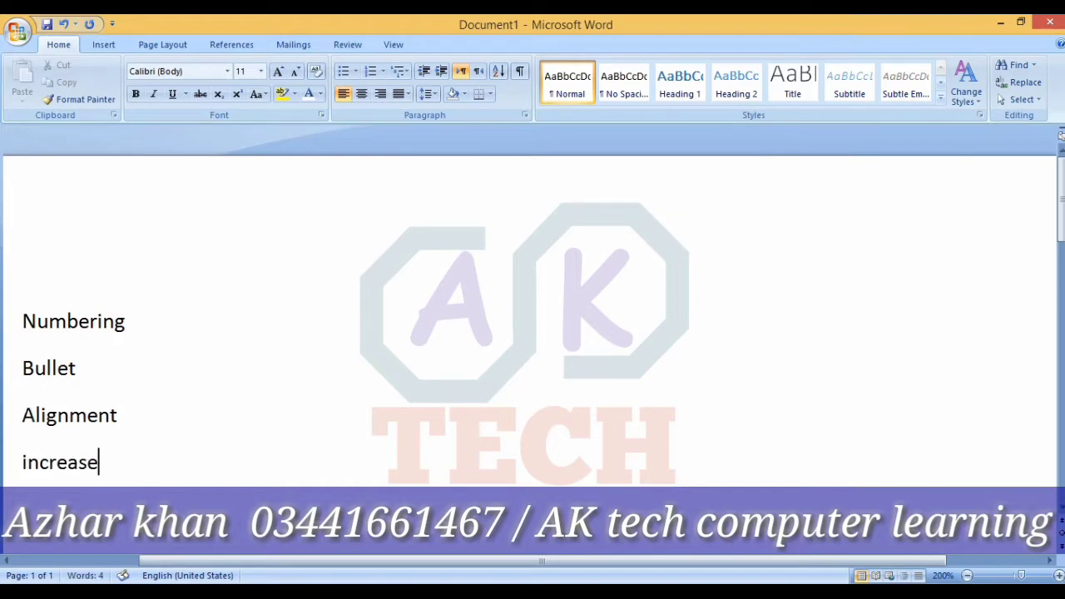
Step: Add lines for Increase and decrease index, Sorting, Border and Line spacing, correcting misspellings
type("and d")
type("ecread")
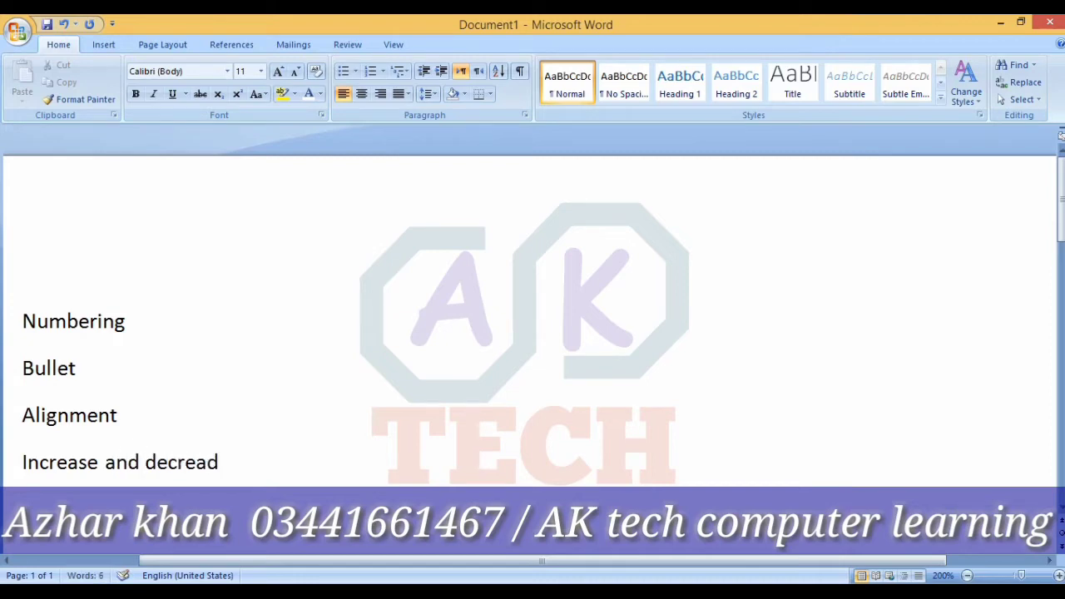
key("BackSpace")
type("se index")
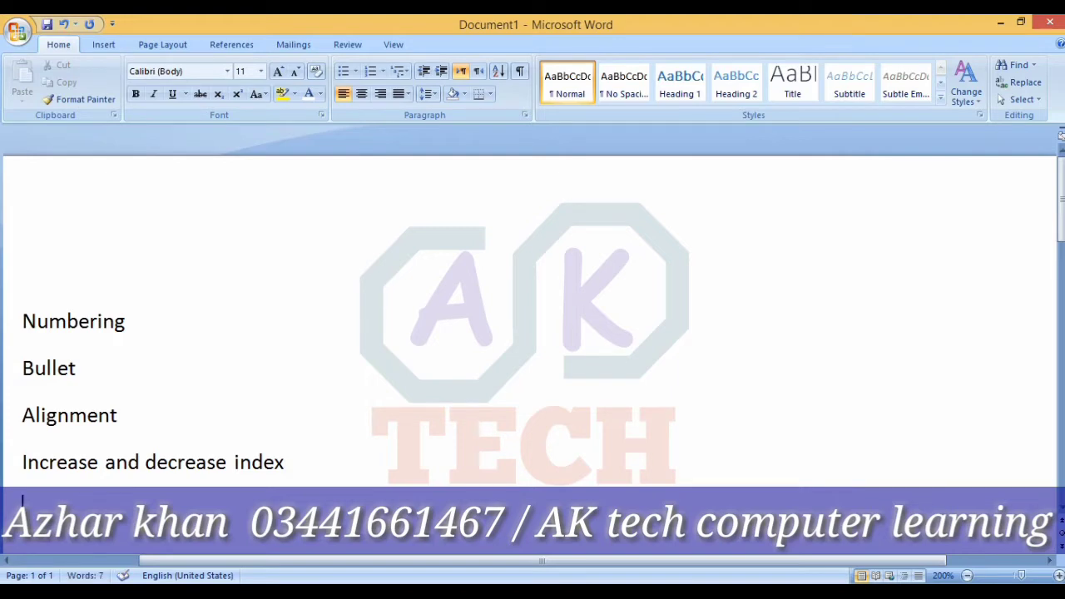
type("sorting")
key("Return")
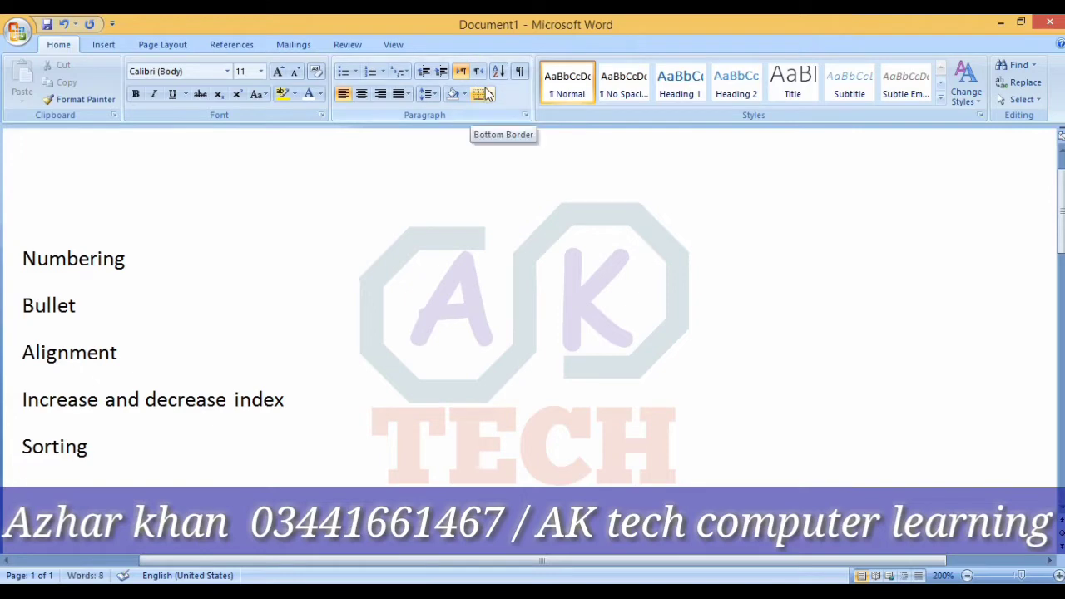
type("border")
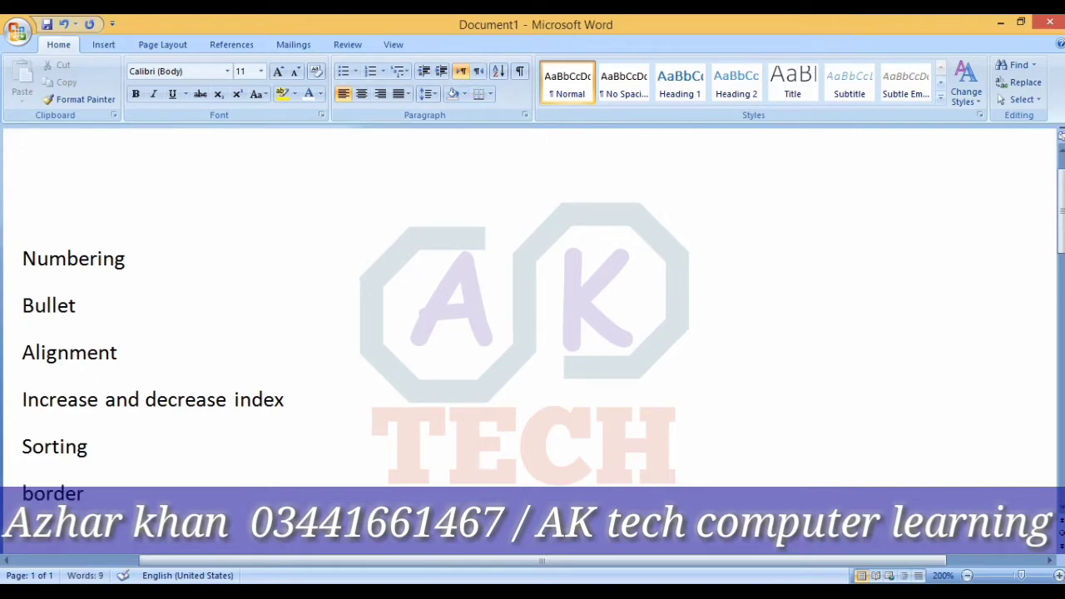
key("Return")
type("li")
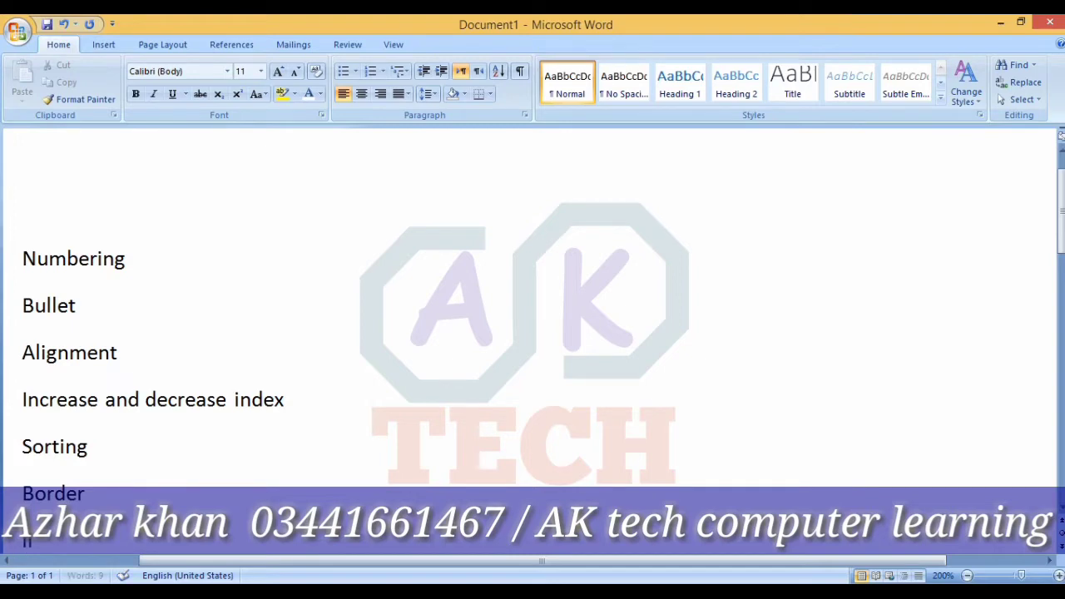
type("nge")
key("BackSpace")
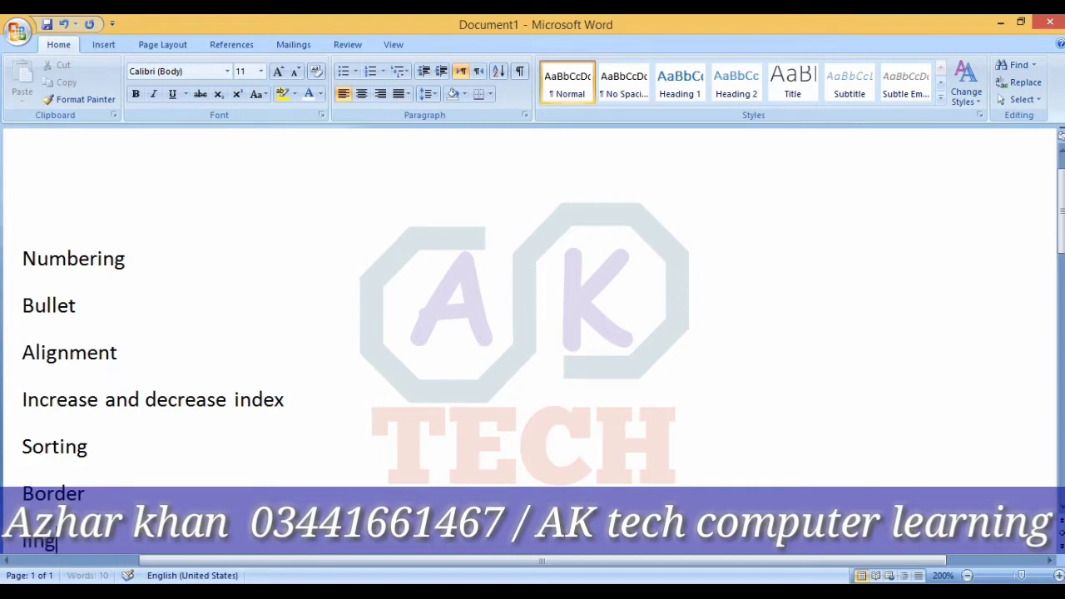
key("BackSpace")
type("e spacing")
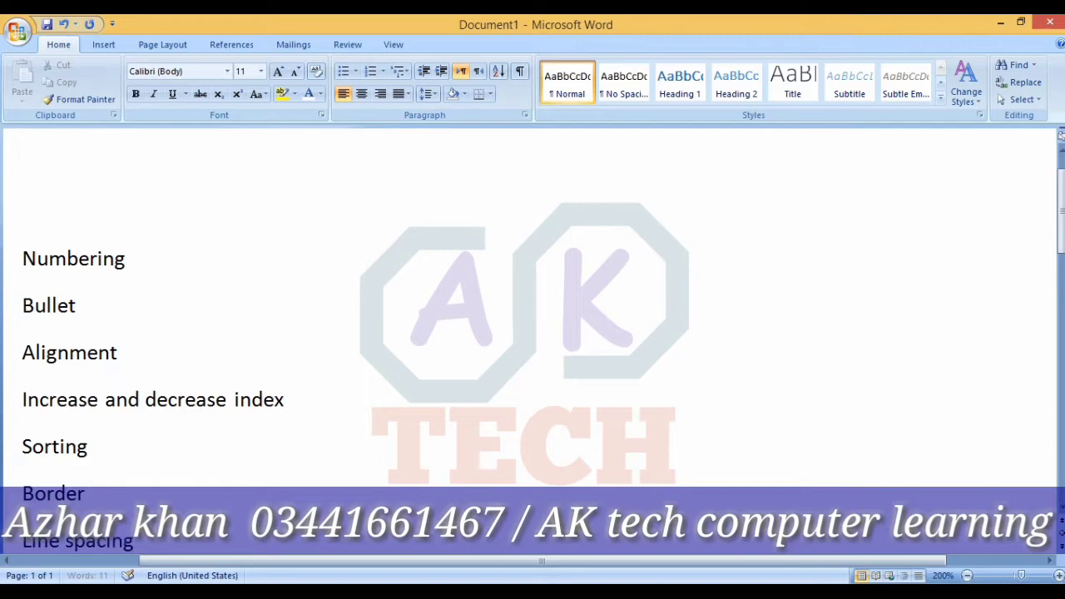
Step: Make the topic list from Numbering to Line spacing subscript at size 13
left_click(330, 466)
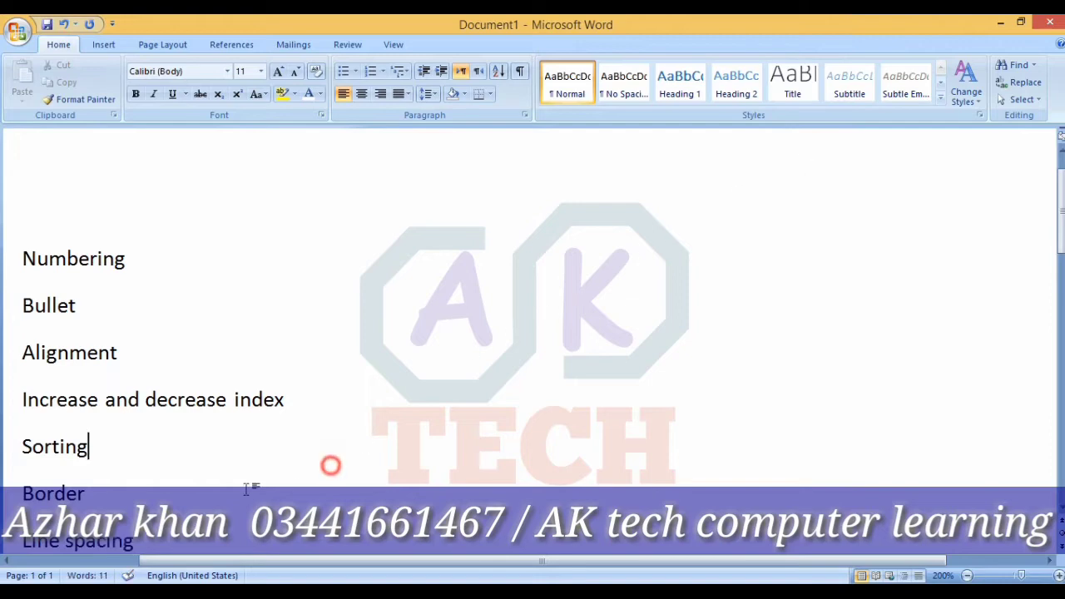
left_click_drag(137, 542, 46, 263)
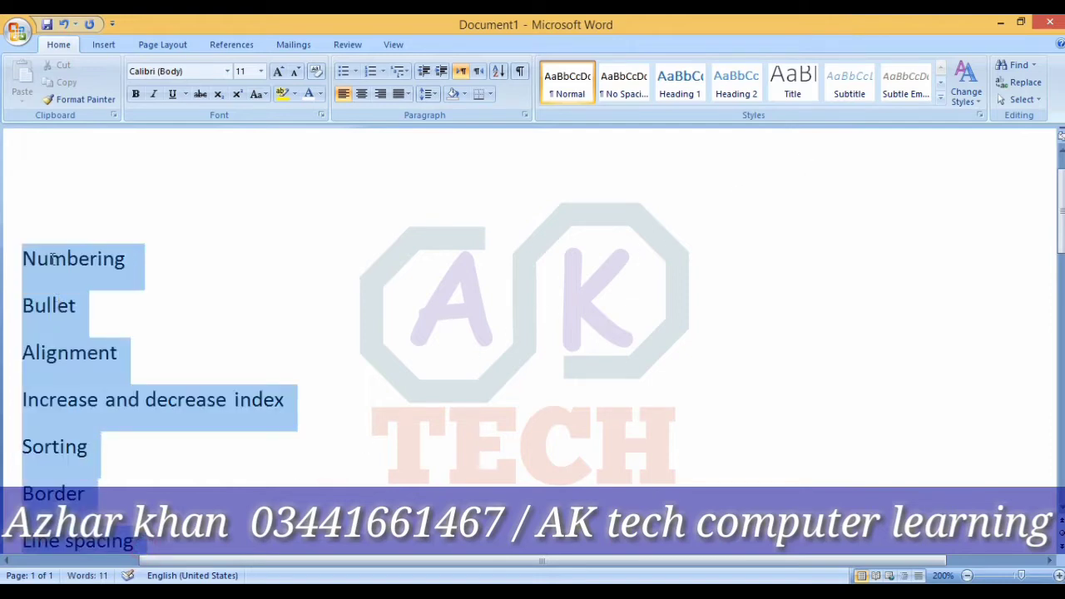
key("ctrl+equal")
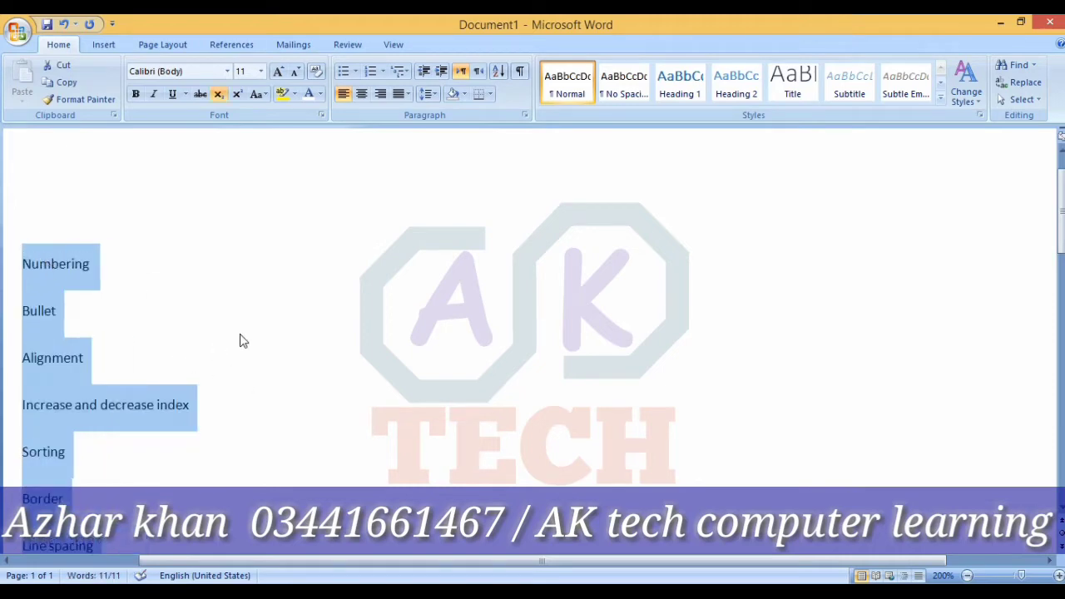
key("ctrl+bracketright")
key("ctrl+bracketright")
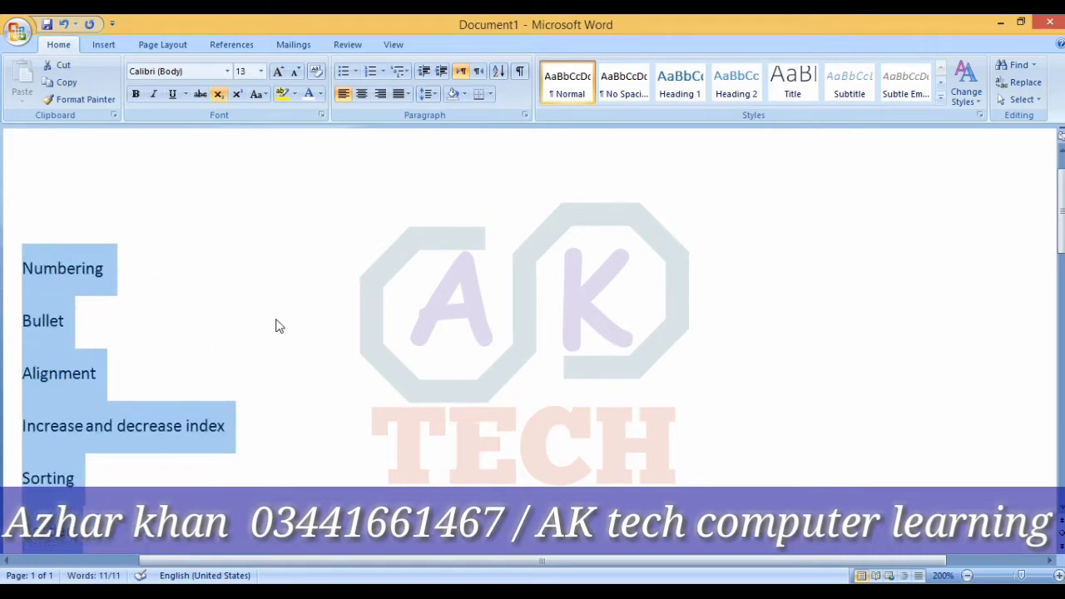
left_click(283, 330)
Step: Add an empty line after Line spacing
scroll(287, 333, "down", 2)
scroll(286, 336, "up", 3)
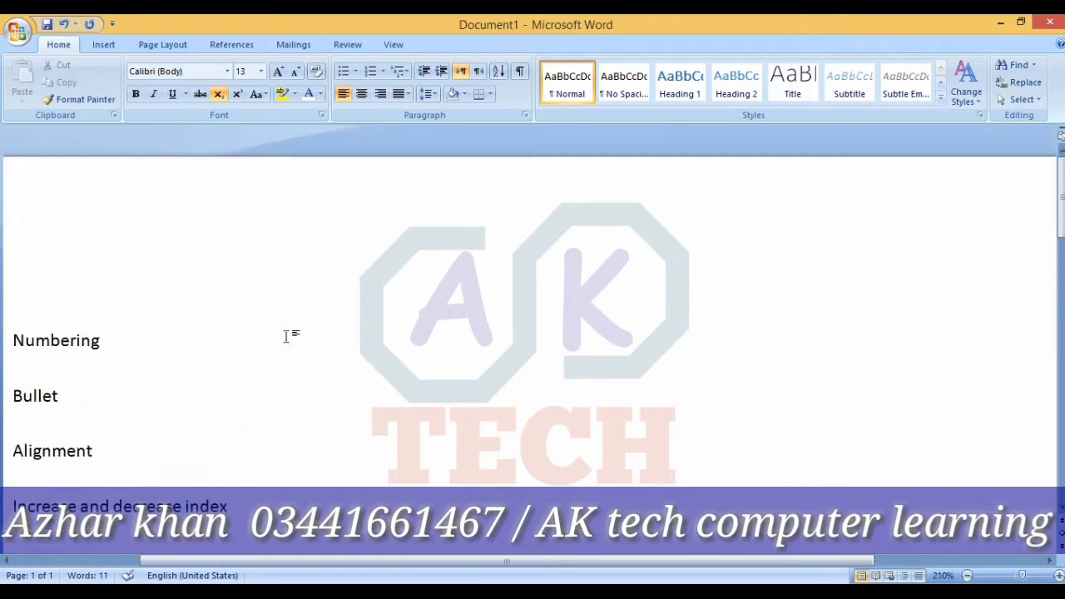
scroll(285, 335, "down", 2)
scroll(285, 335, "up", 2)
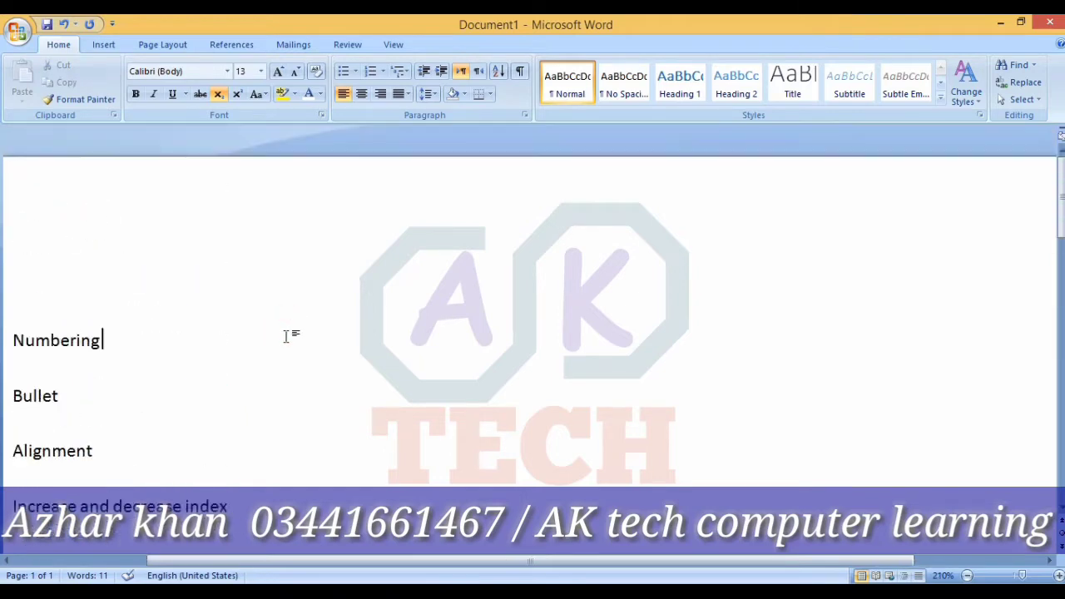
scroll(286, 336, "down", 2)
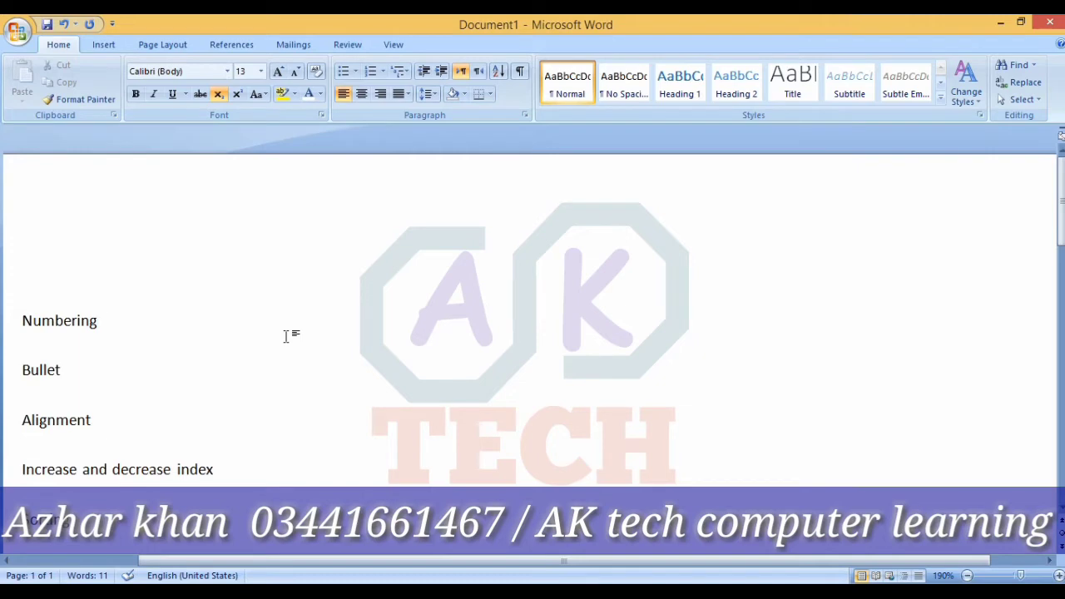
scroll(285, 335, "down", 1)
scroll(286, 335, "down", 5)
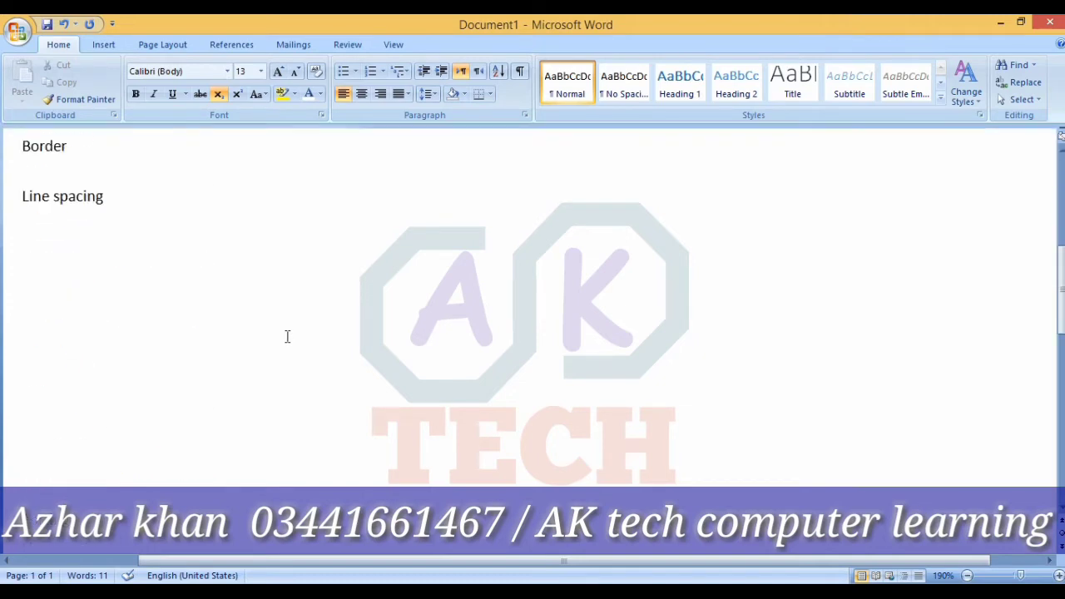
scroll(287, 336, "down", 3)
scroll(287, 336, "up", 3)
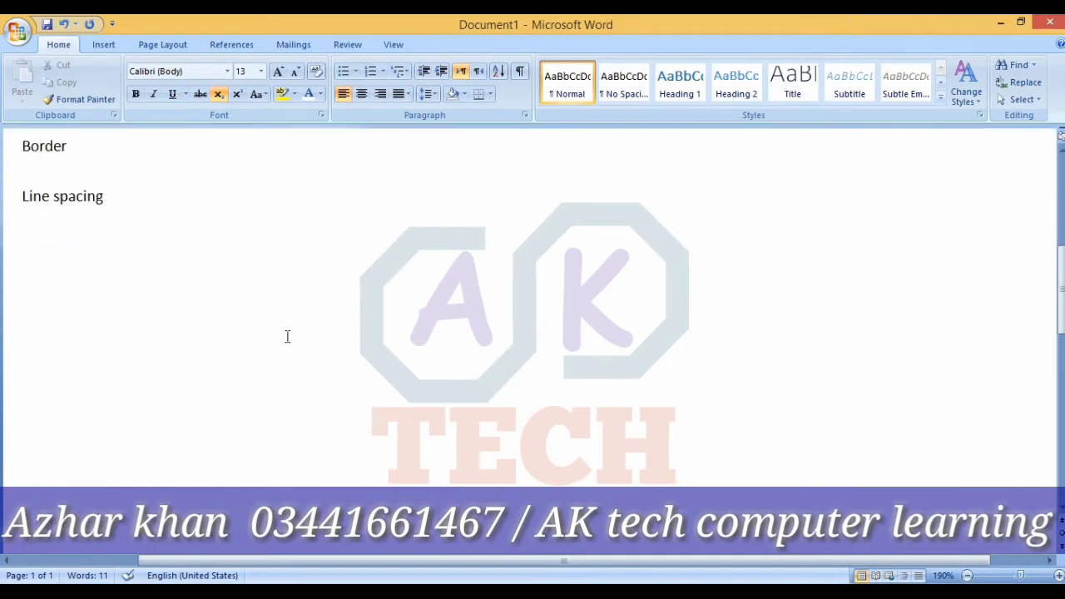
left_click(60, 246)
left_click(145, 199)
key("Return")
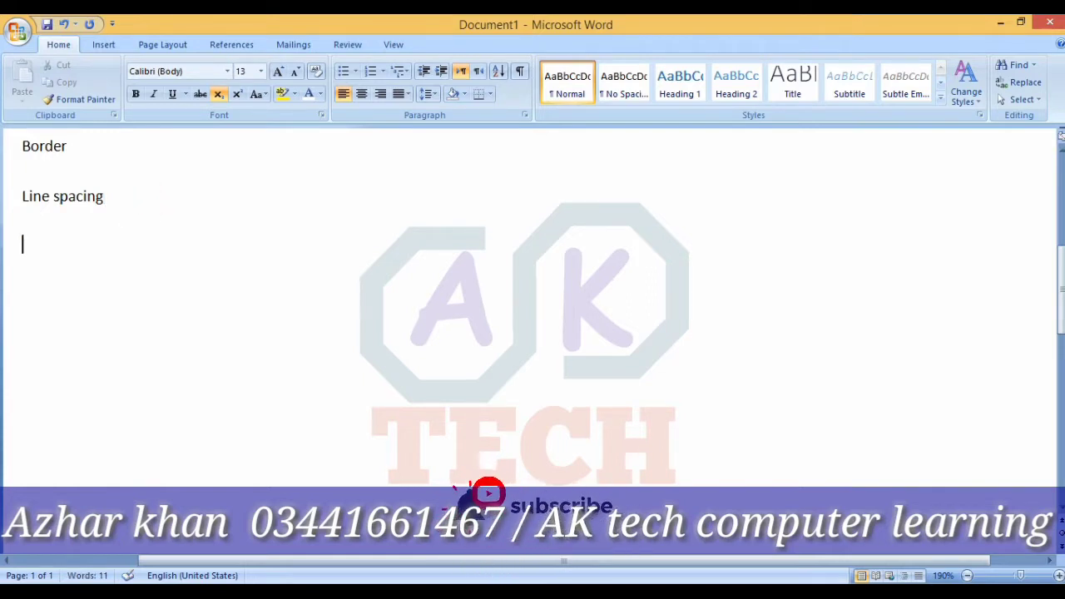
Step: Generate a sample paragraph with =rand(1) below Line spacing
type("=ra")
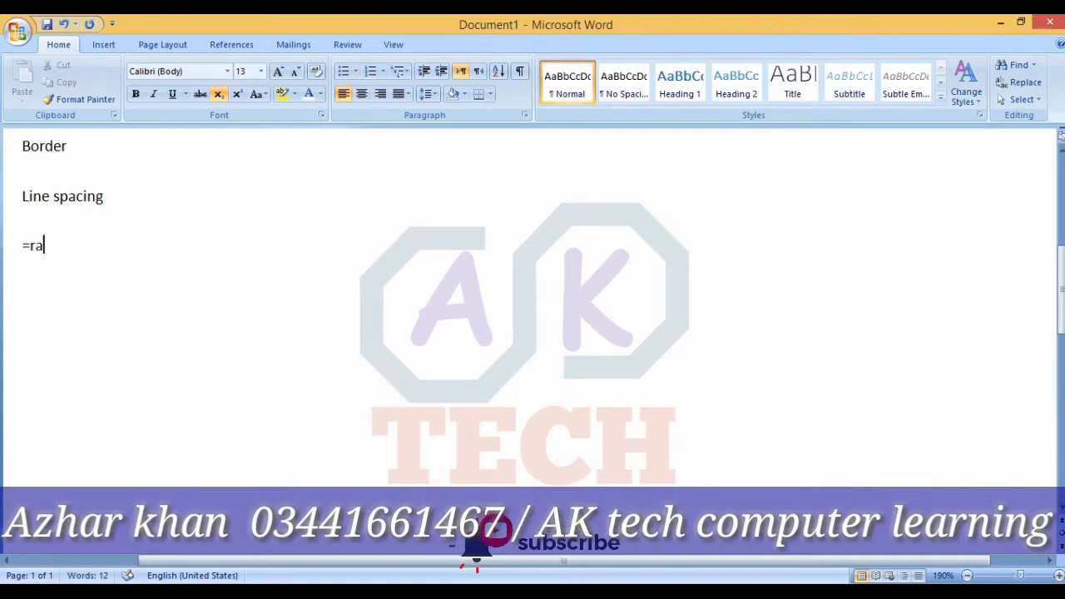
type("ng")
key("BackSpace")
type("d")
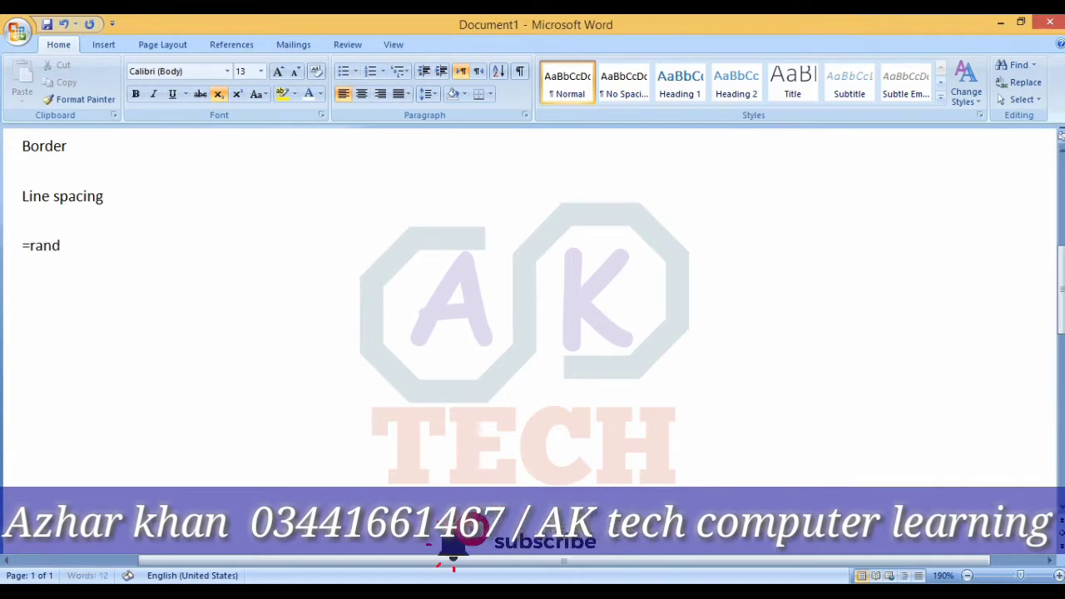
type("(1)")
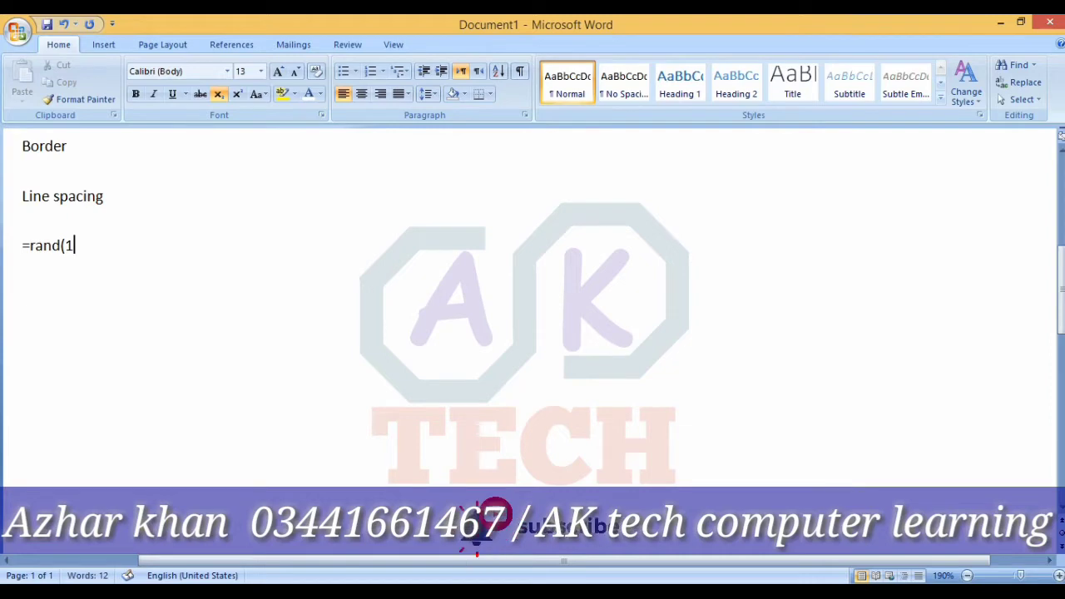
key("Return")
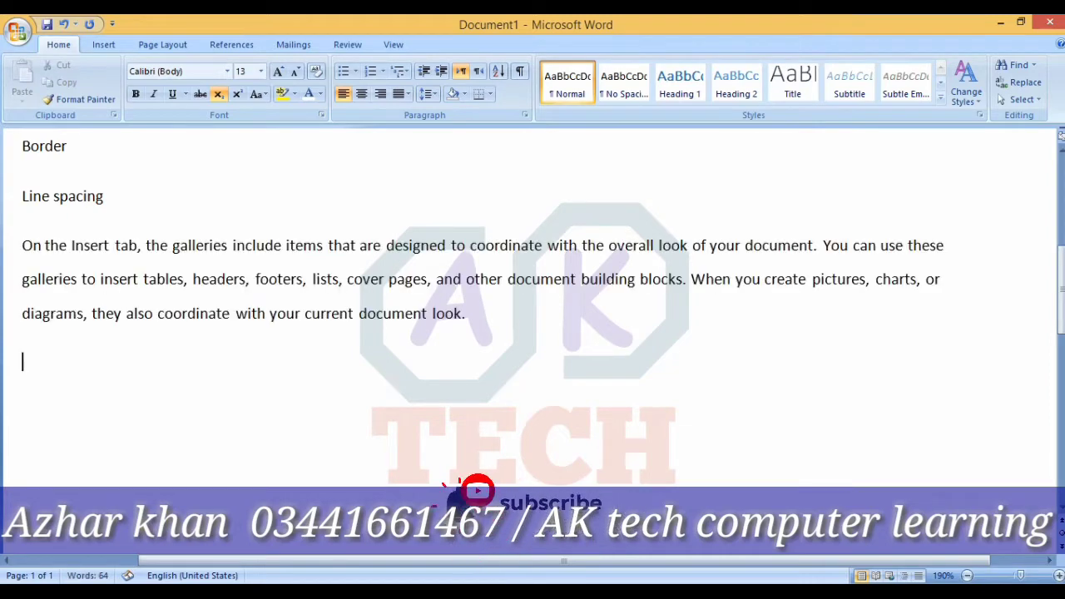
Step: Break the sample paragraph after 'document.' and after 'blocks.' into three paragraphs
left_click(469, 317)
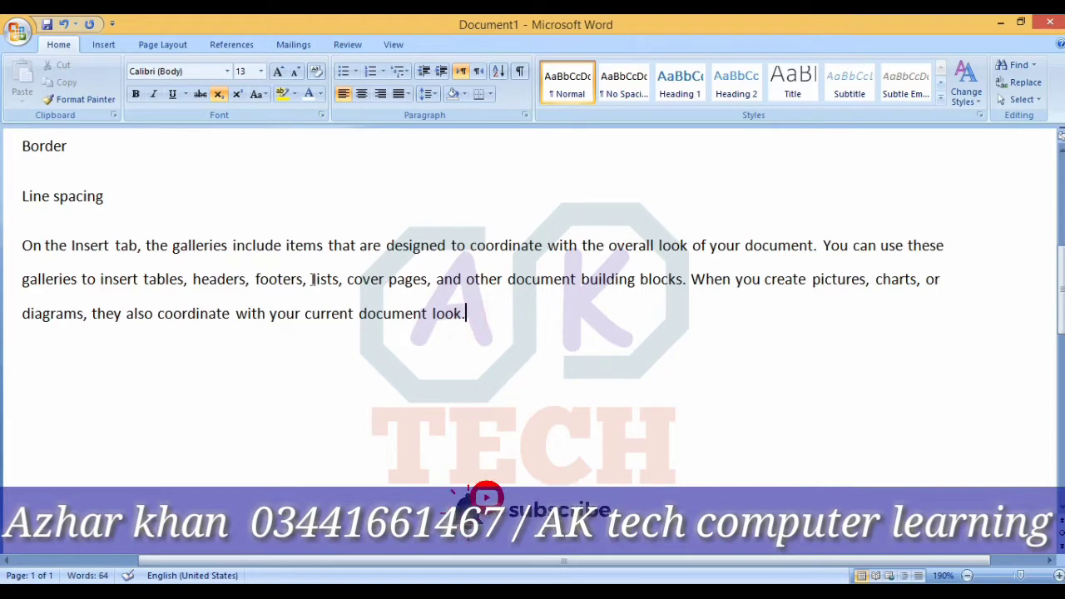
left_click(818, 245)
key("Return")
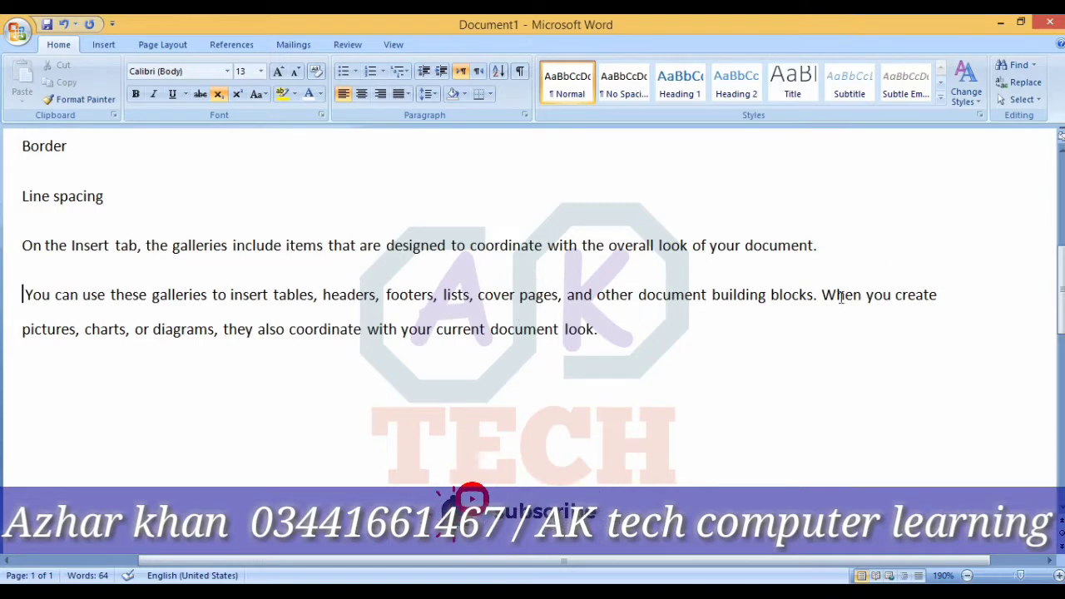
left_click(816, 298)
key("Return")
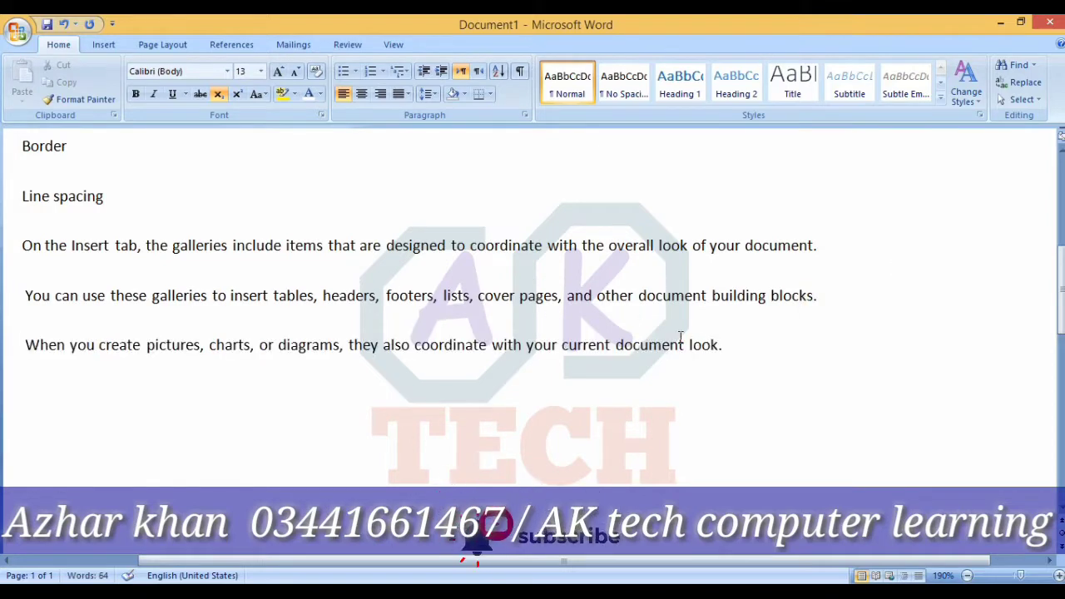
Step: Copy the three sentence paragraphs
left_click(721, 346)
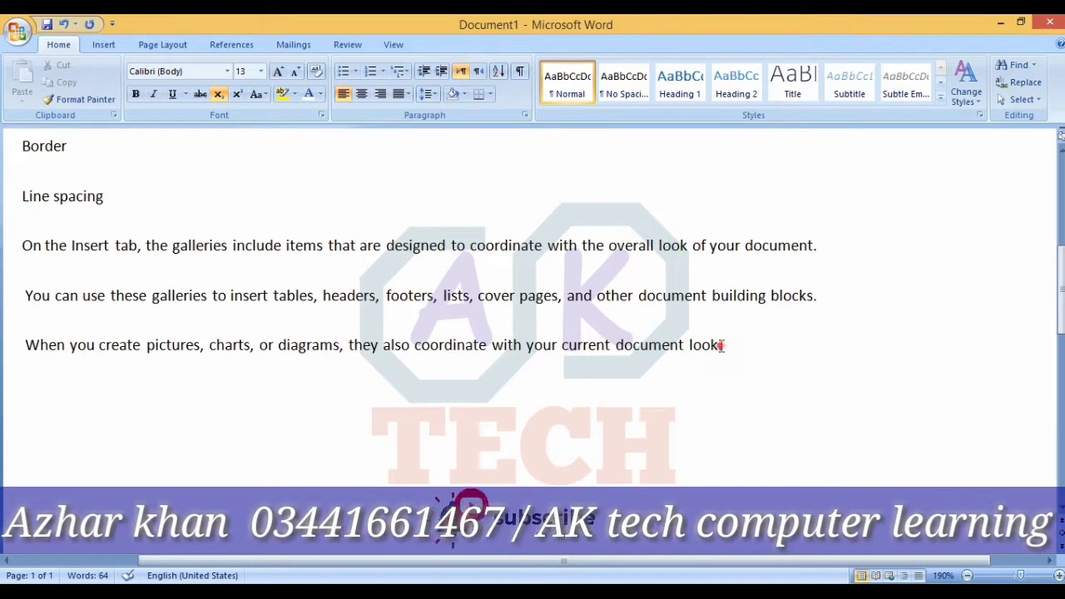
left_click_drag(721, 346, 46, 250)
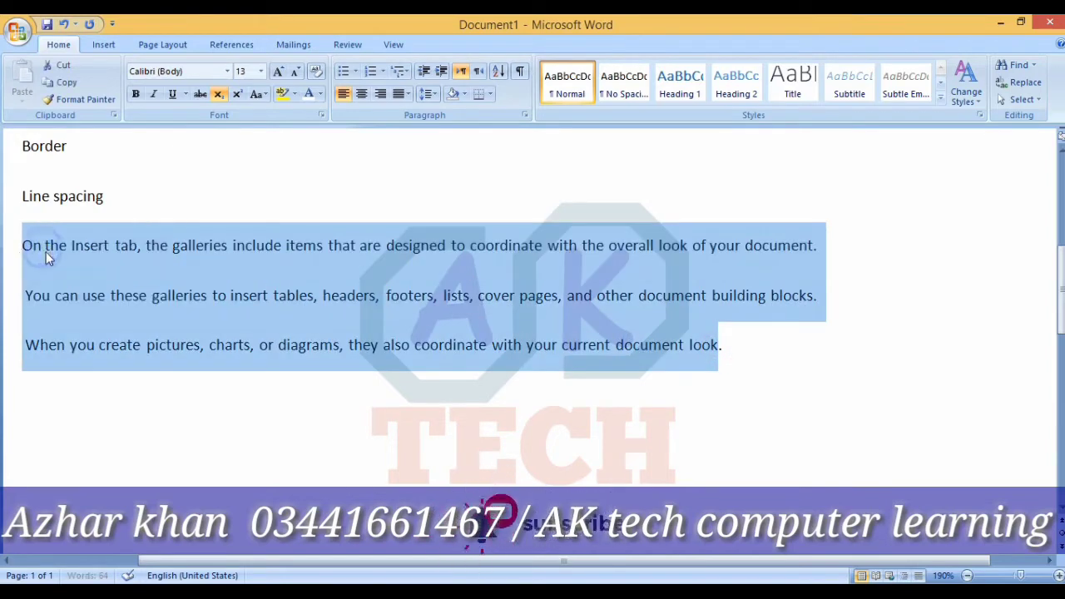
right_click(46, 258)
left_click(66, 276)
left_click(52, 394)
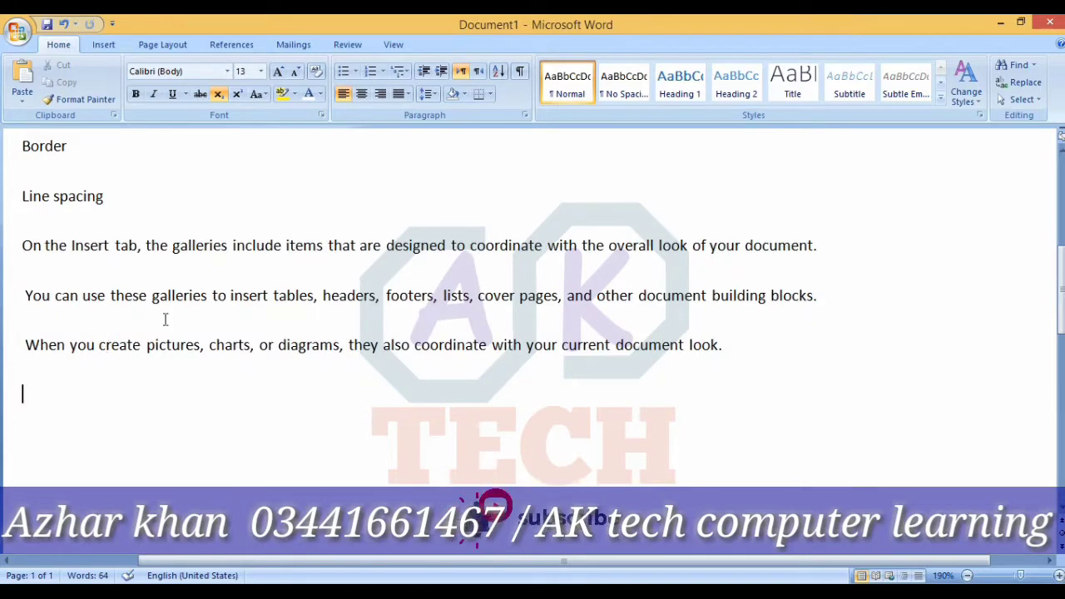
Step: Bold and centre the seven topic lines from Numbering to Line spacing
scroll(121, 250, "up", 3)
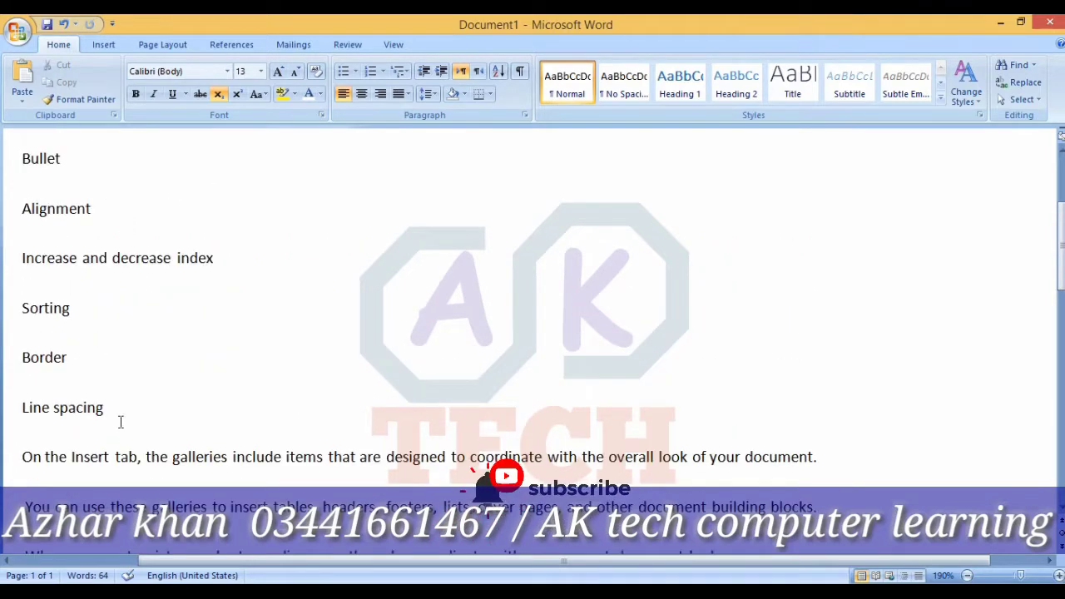
left_click_drag(121, 422, 19, 164)
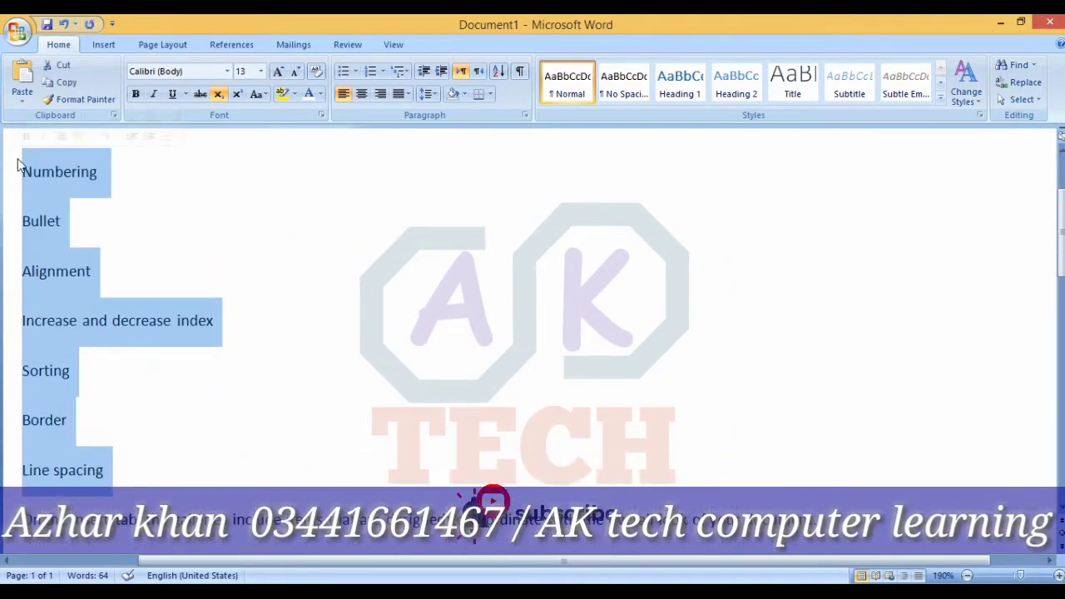
key("ctrl+b")
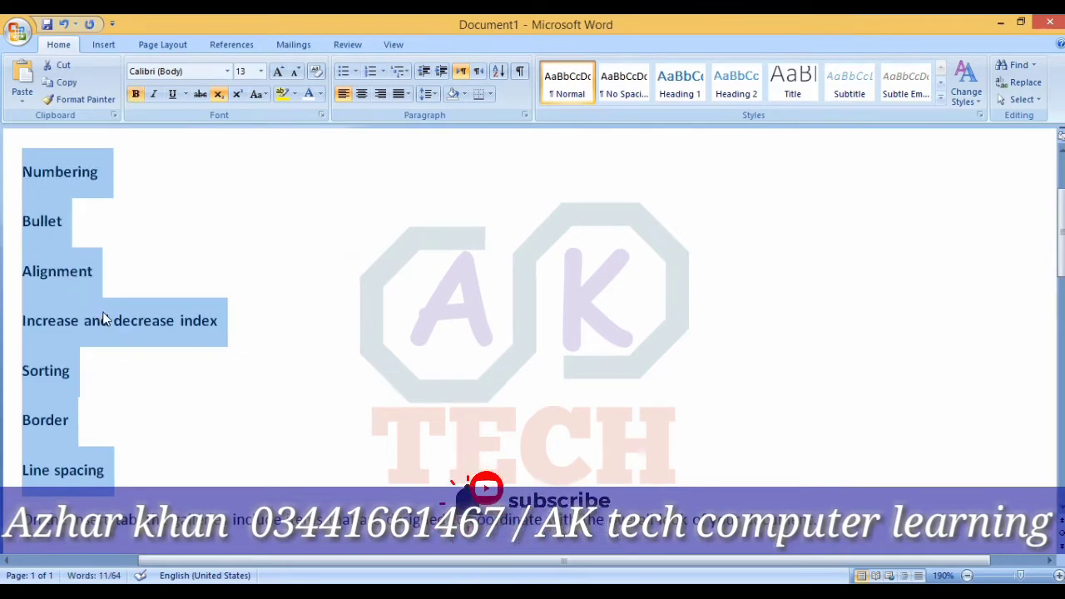
key("ctrl+e")
scroll(273, 340, "down", 3)
scroll(268, 344, "down", 5)
scroll(268, 344, "up", 5)
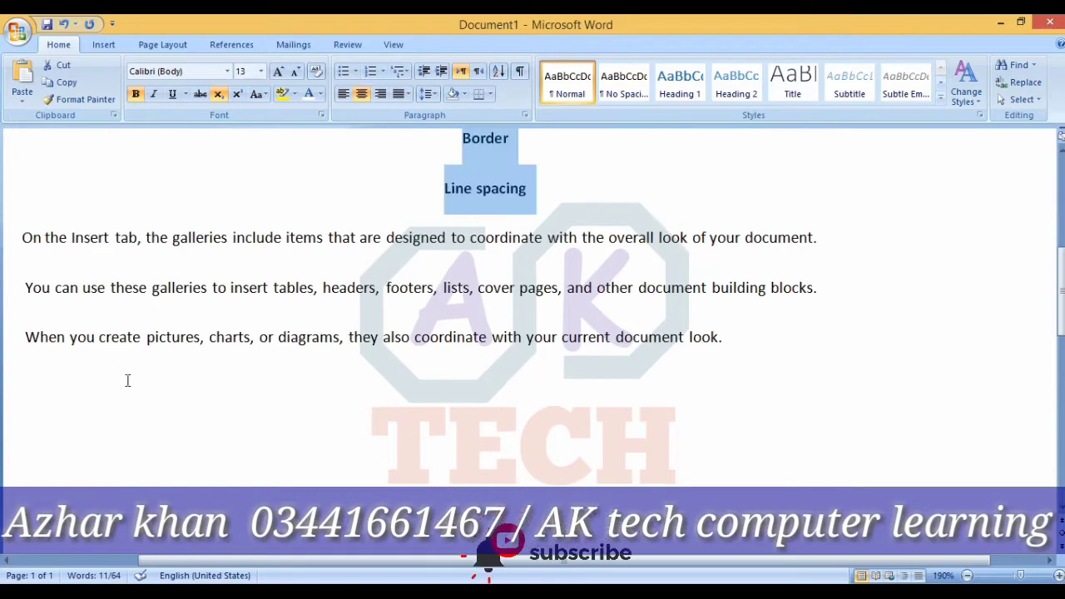
left_click(125, 380)
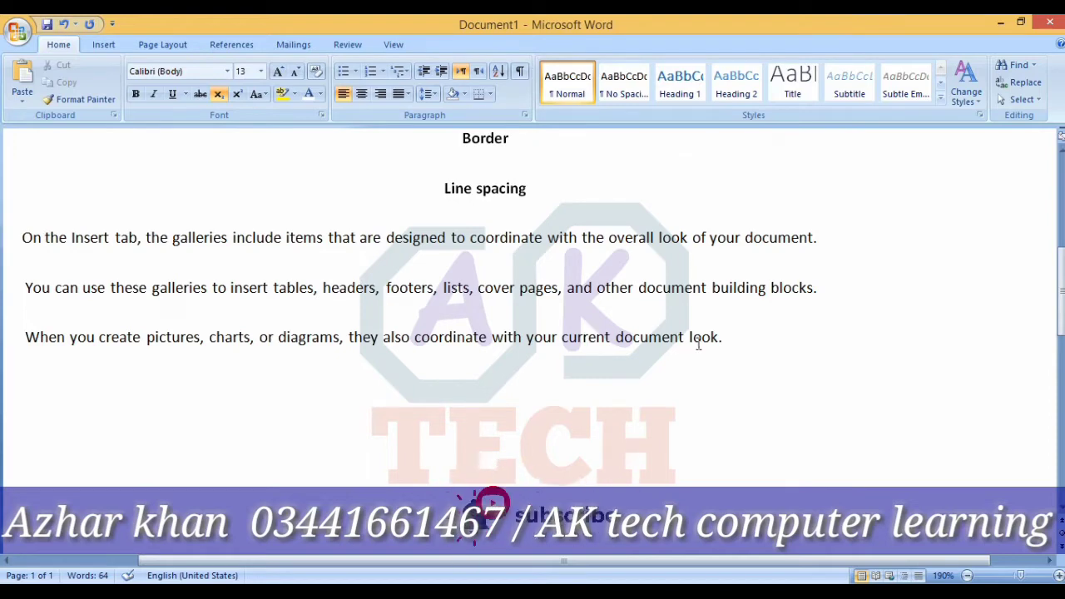
Step: Apply the '1. 2. 3.' Numbering Library format to the three sample sentences
left_click_drag(732, 341, 25, 242)
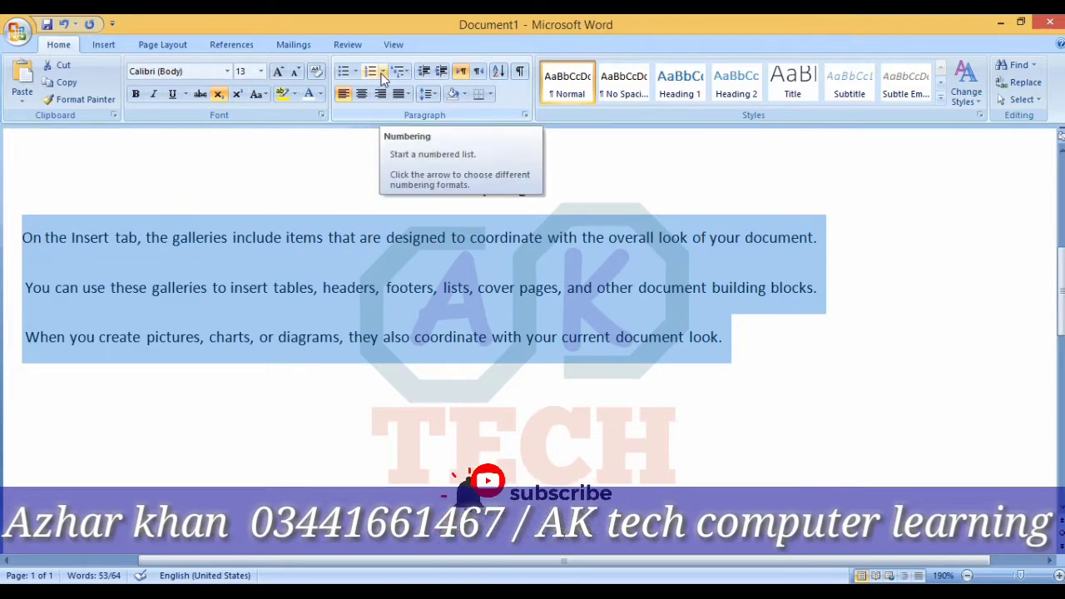
left_click(384, 75)
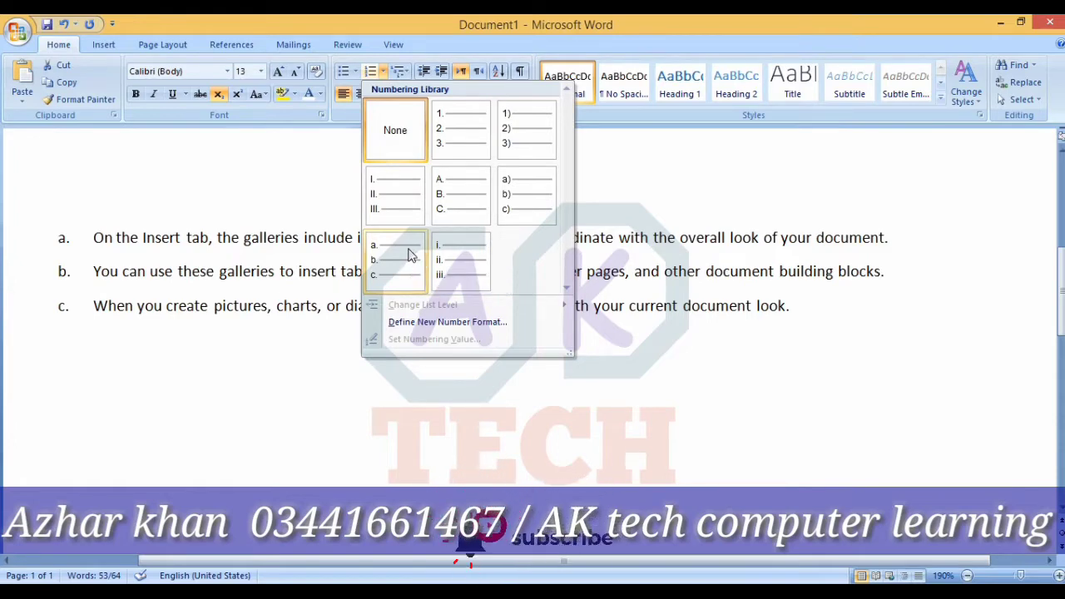
left_click(454, 146)
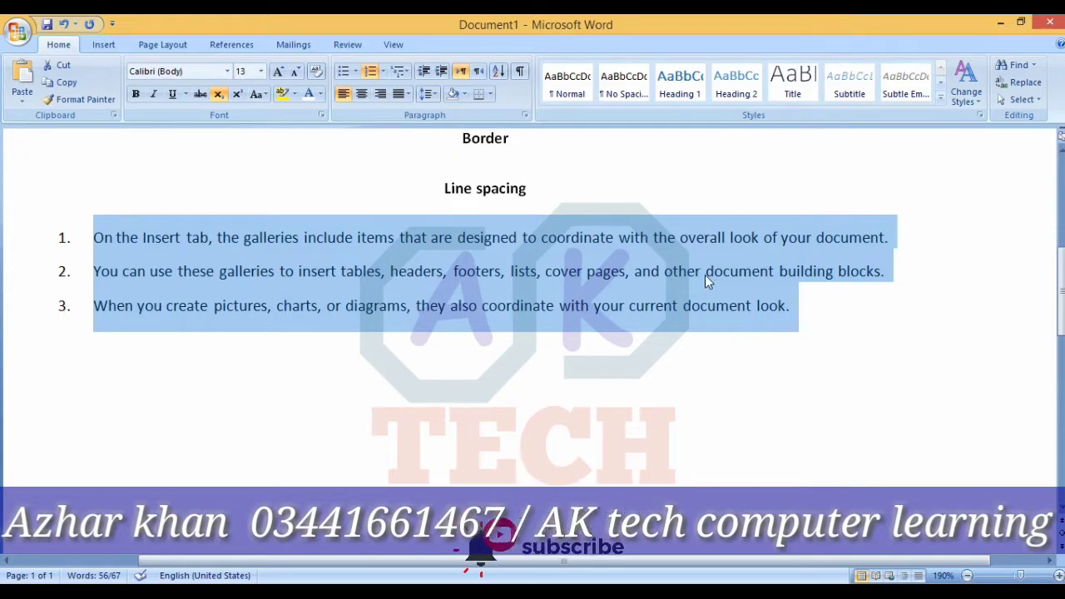
left_click(791, 306)
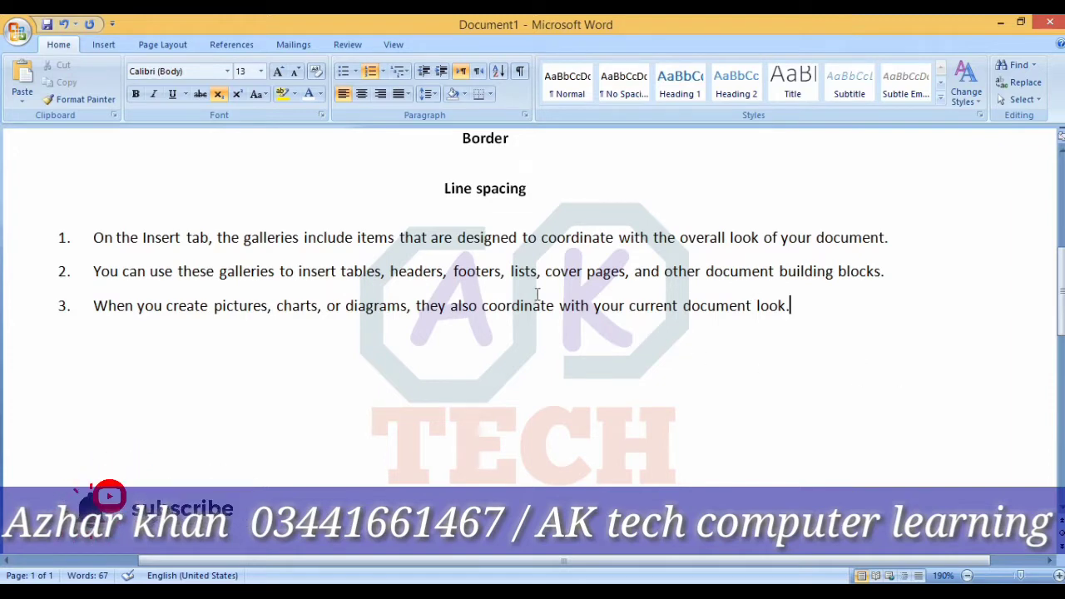
Step: Split the list after 'headers,' and before 'they' into separate numbered items
left_click(452, 271)
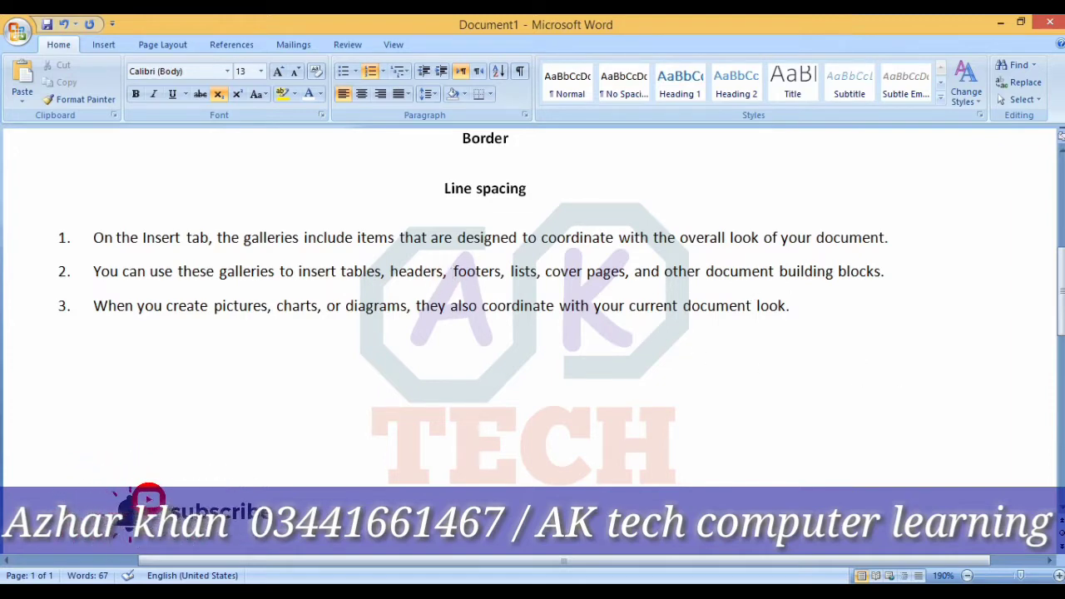
key("Return")
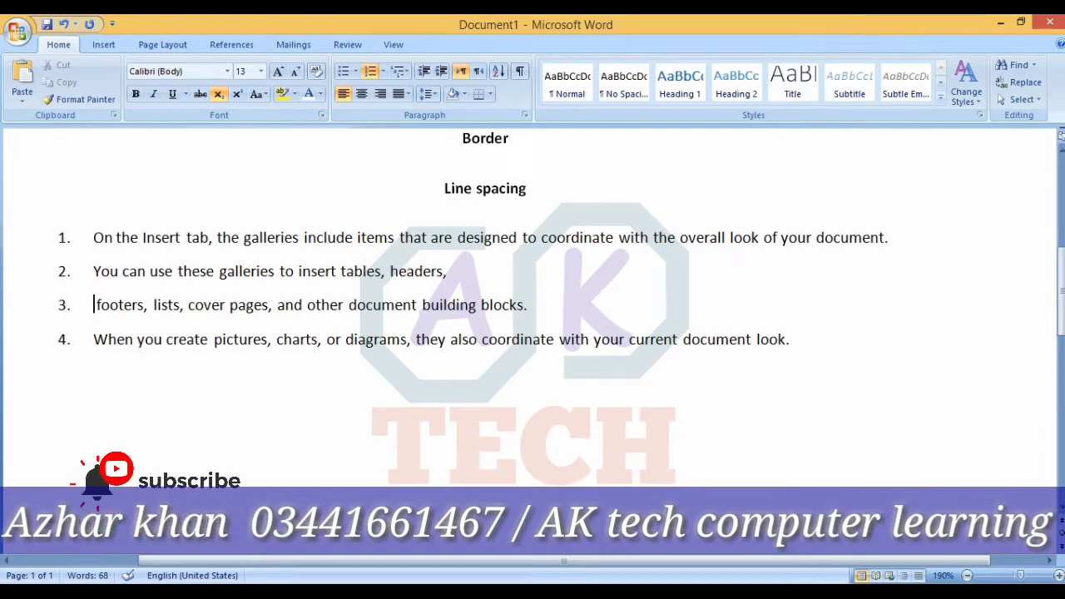
left_click(415, 339)
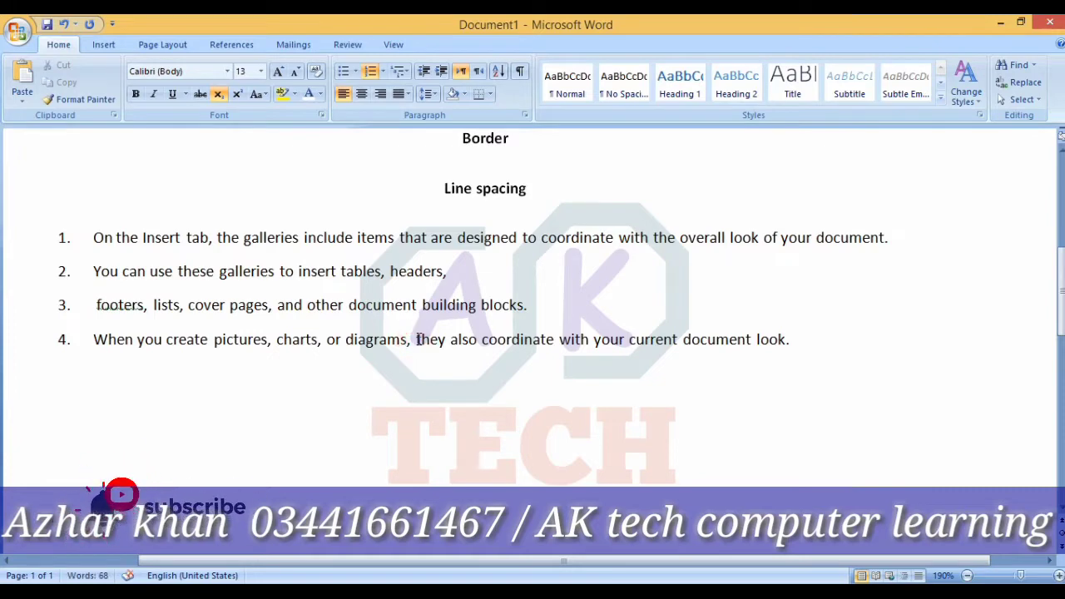
key("Return")
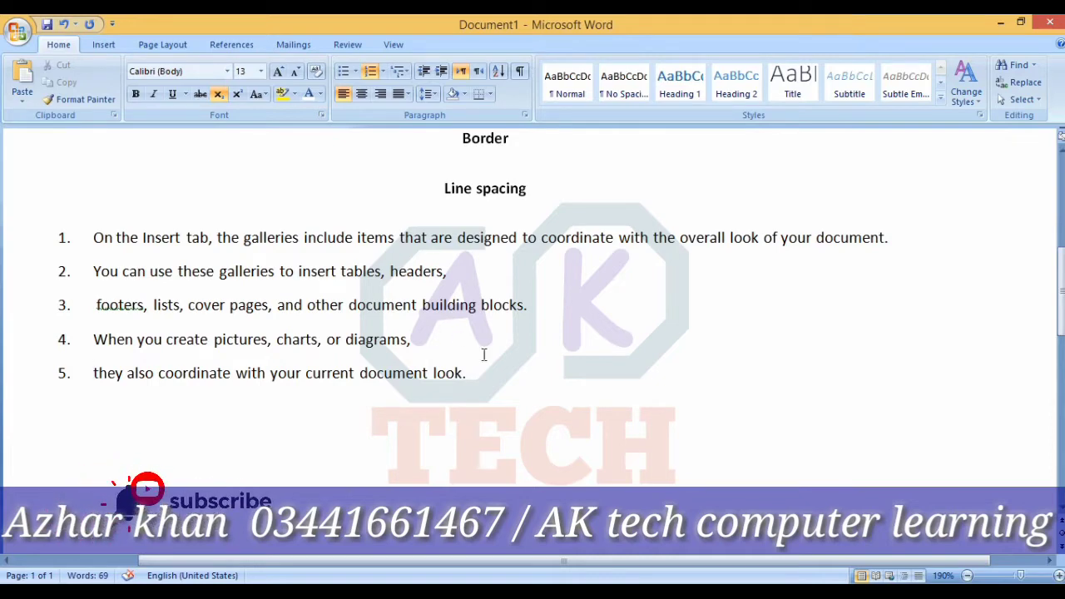
Step: Add four practice items after item 5, then delete them
left_click(472, 371)
key("Return")
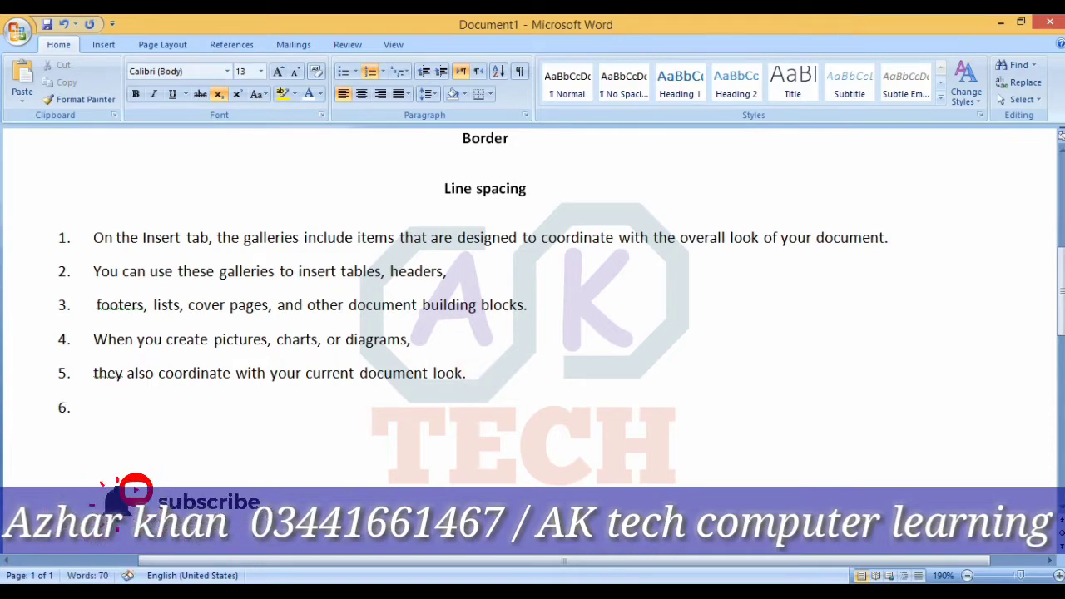
type("dsjfdjf ddf dsdsf f")
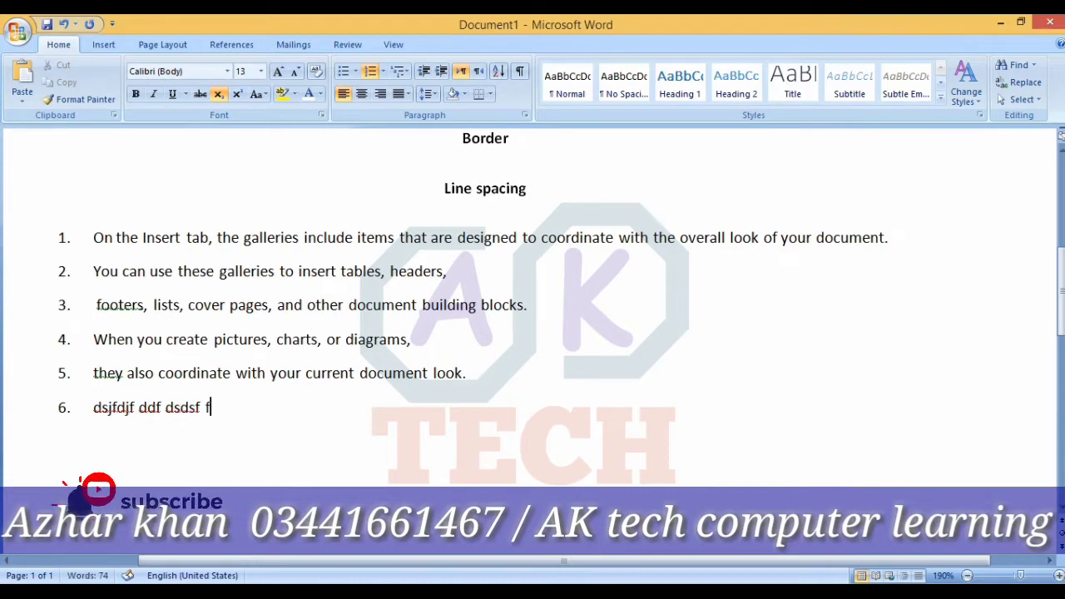
key("Return")
type("djf ldfdjfslf")
key("Return")
type("sd;l")
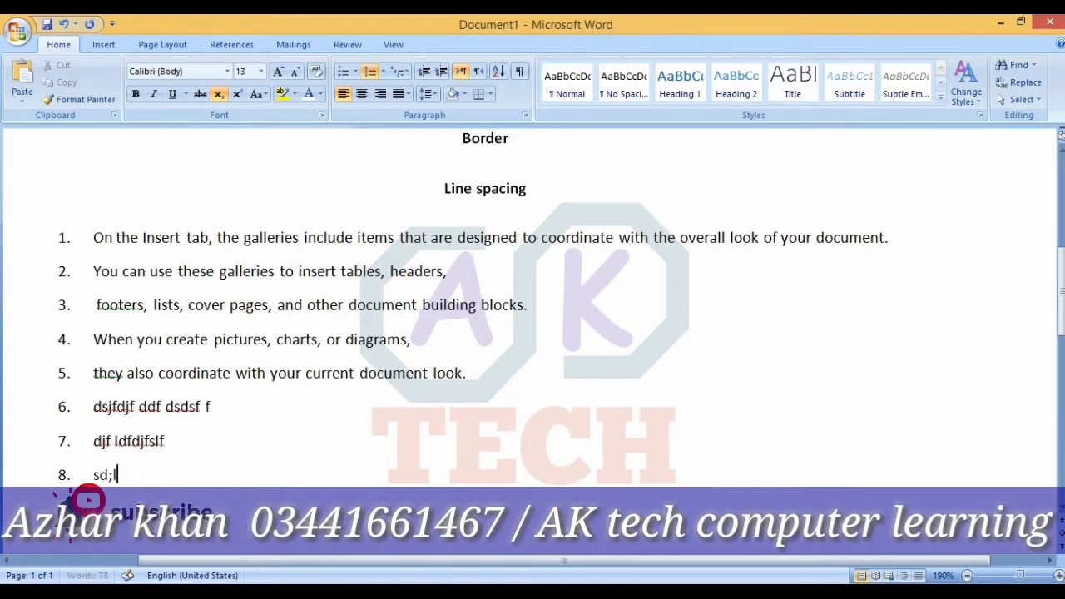
key("Return")
type("dsdf")
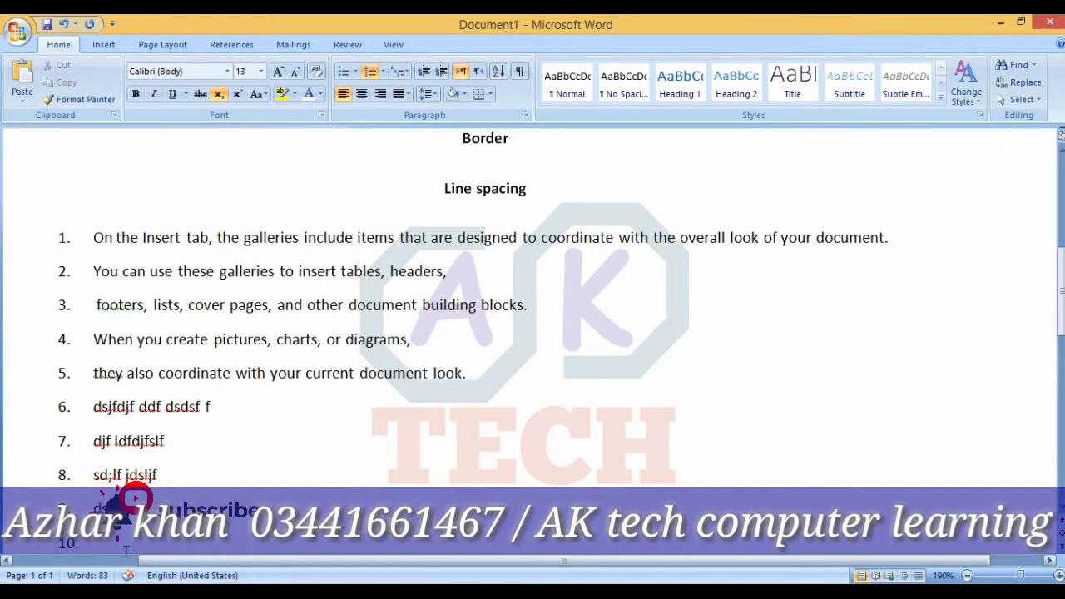
left_click_drag(94, 542, 94, 407)
key("Delete")
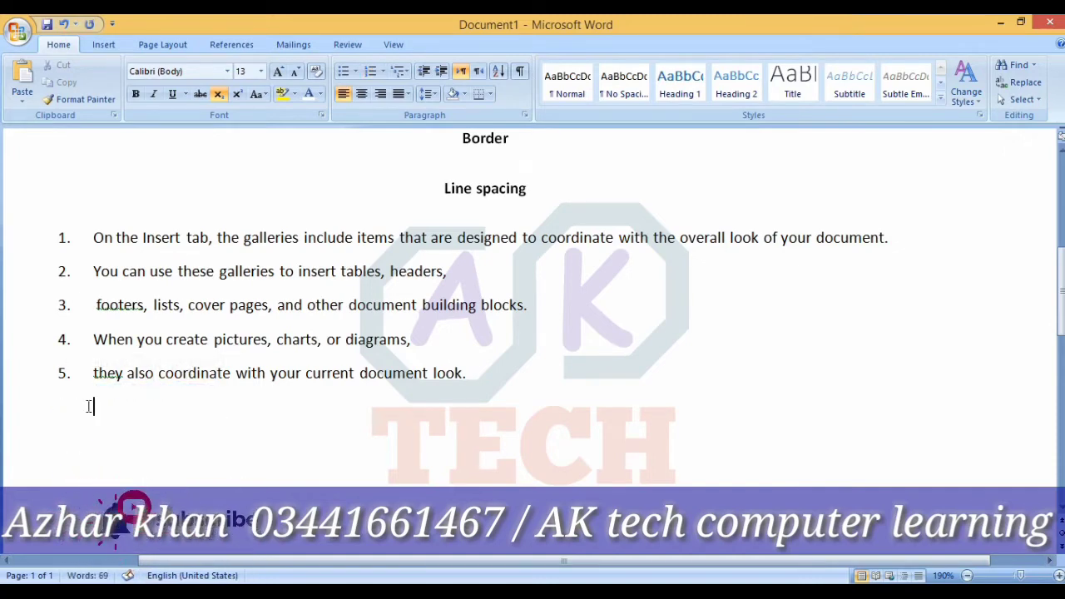
key("BackSpace")
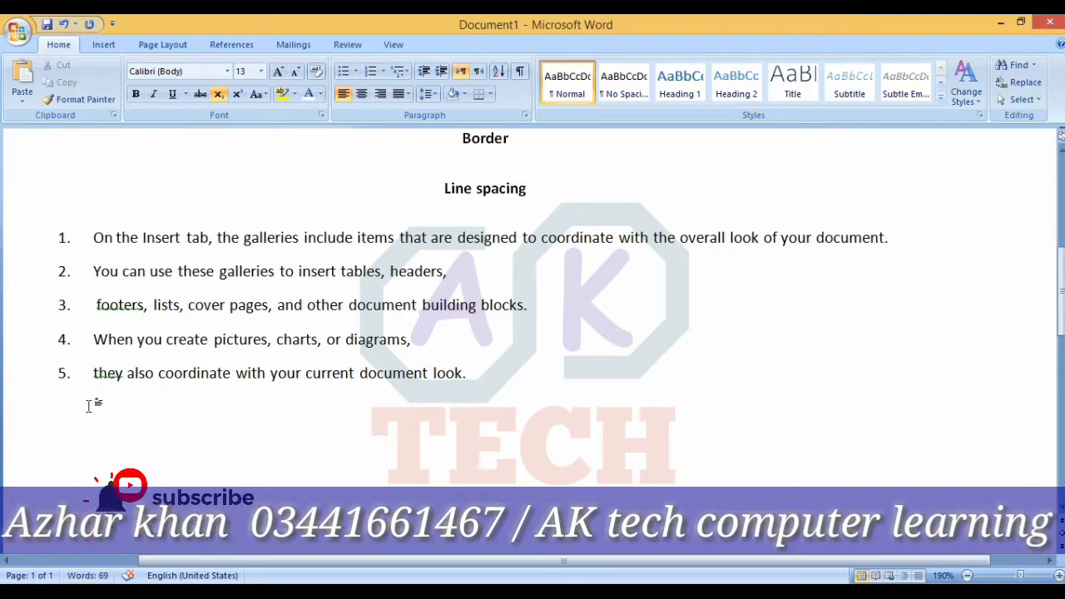
left_click(471, 381)
type("sdf")
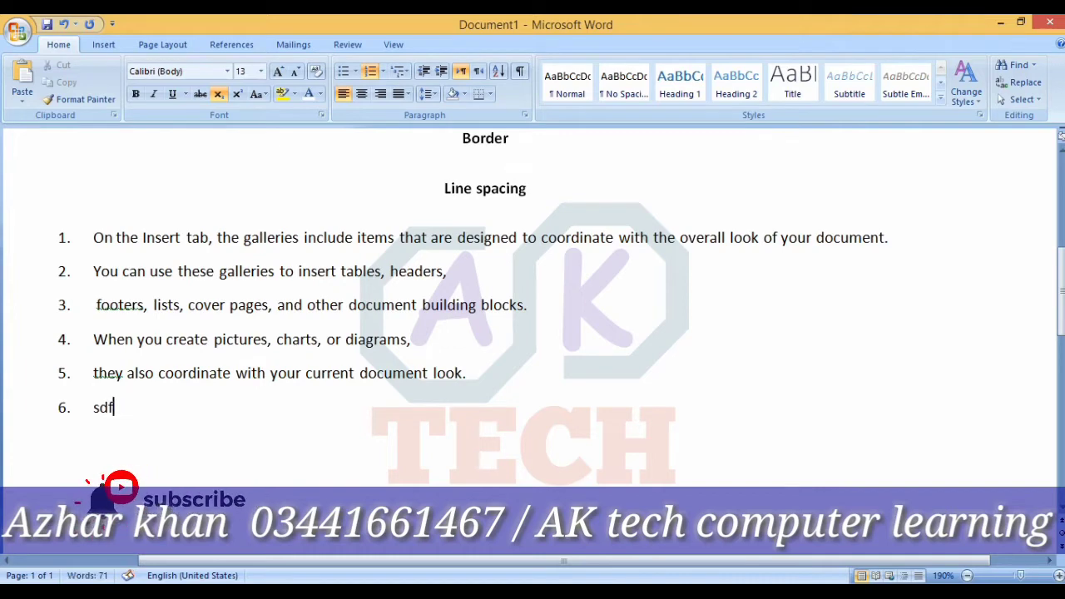
key("BackSpace")
key("BackSpace")
key("BackSpace")
key("BackSpace")
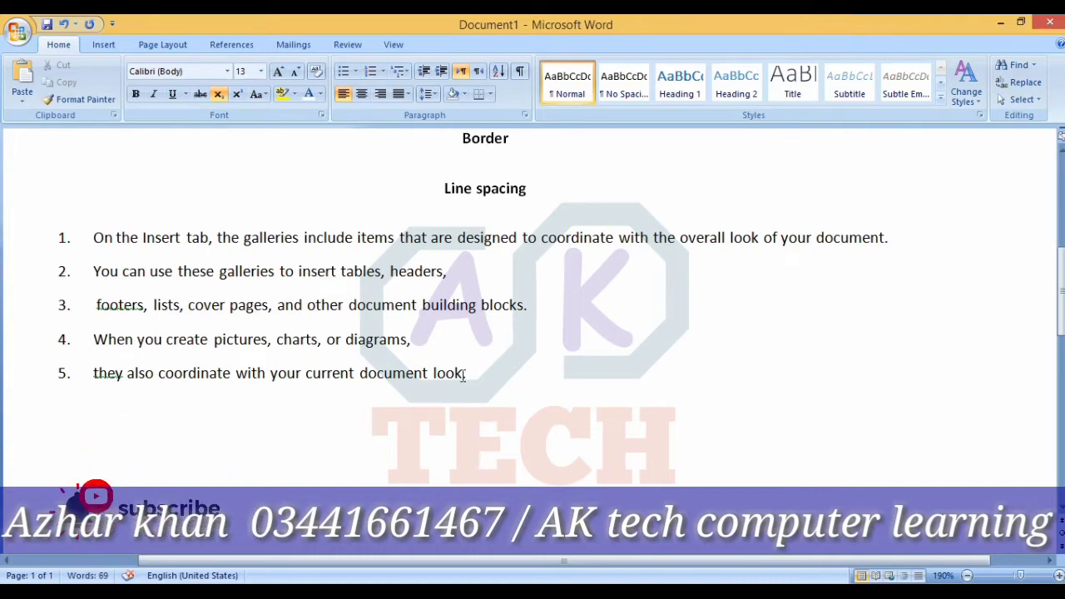
scroll(421, 332, "up", 2)
scroll(466, 329, "up", 1)
scroll(519, 326, "down", 3)
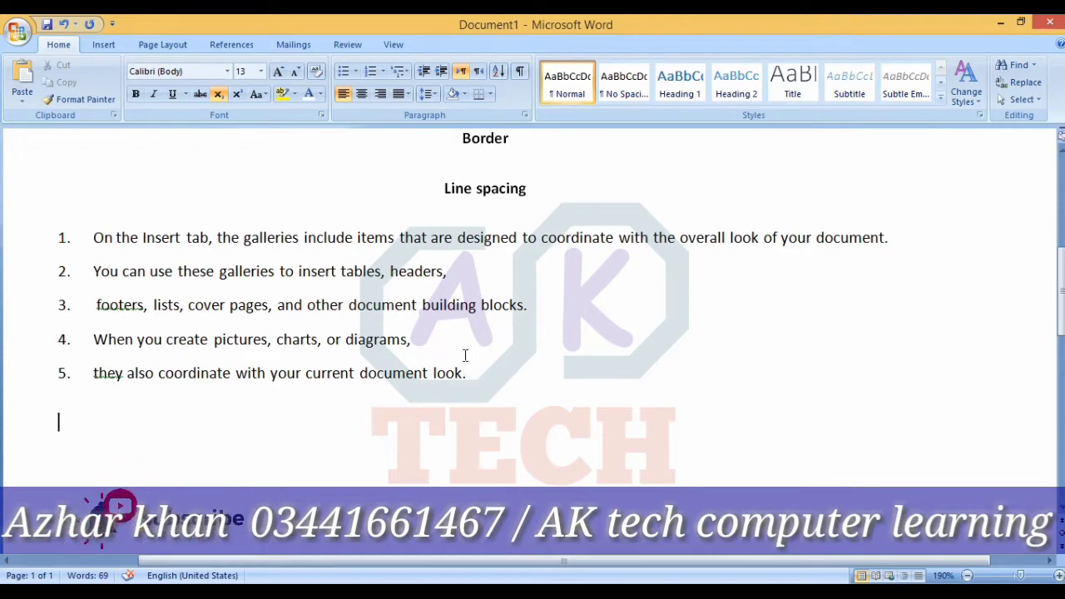
Step: Select the five list items and choose Define New Bullet from the Bullet Library
left_click_drag(470, 373, 80, 240)
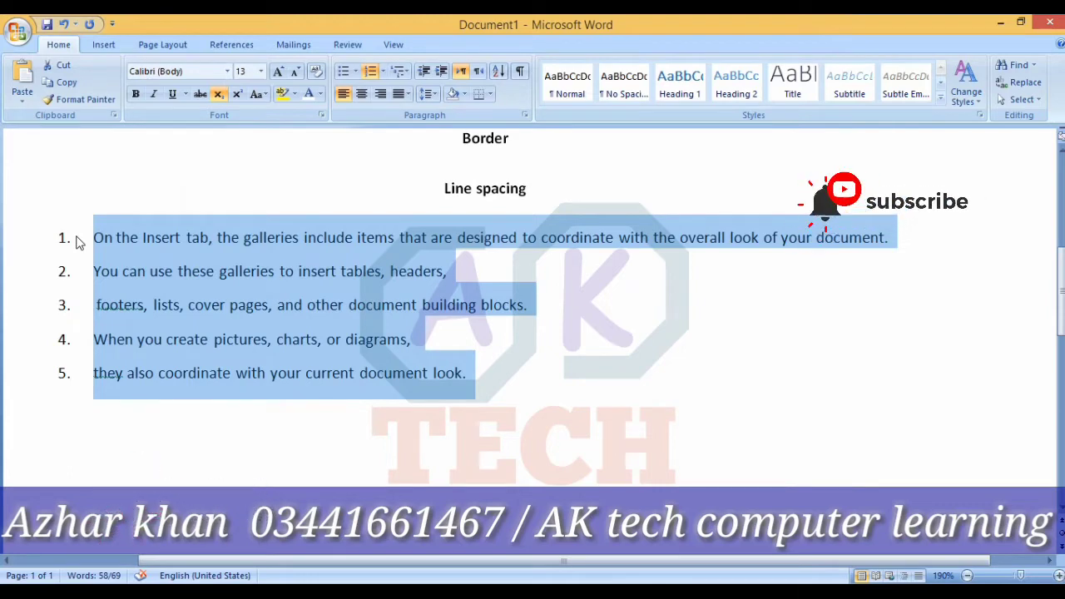
left_click(356, 72)
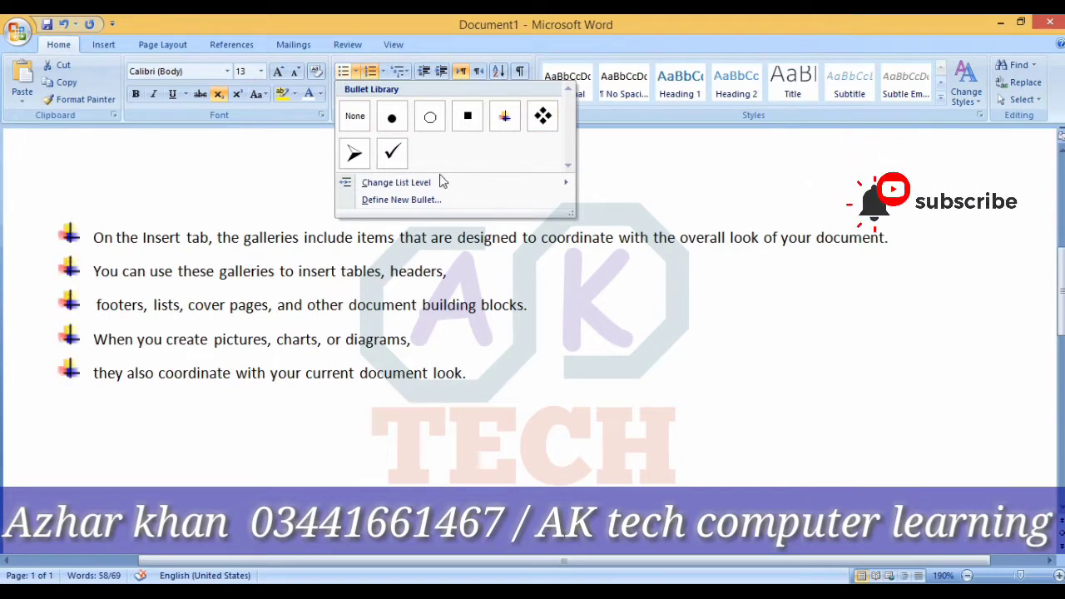
left_click(411, 200)
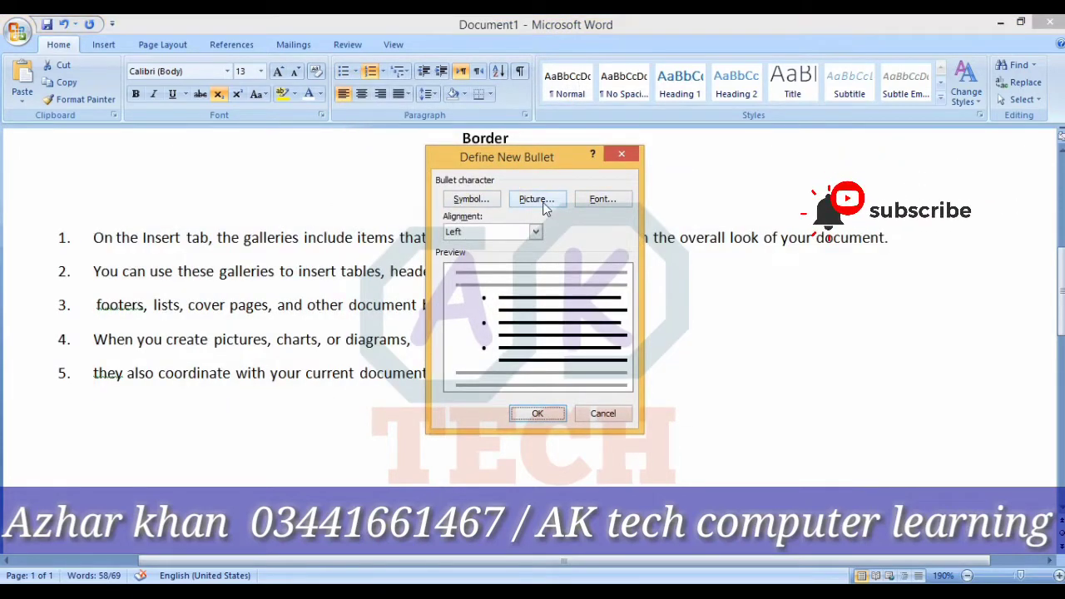
Step: Browse the Symbol and Picture bullet options, then close them without choosing a bullet
left_click(483, 200)
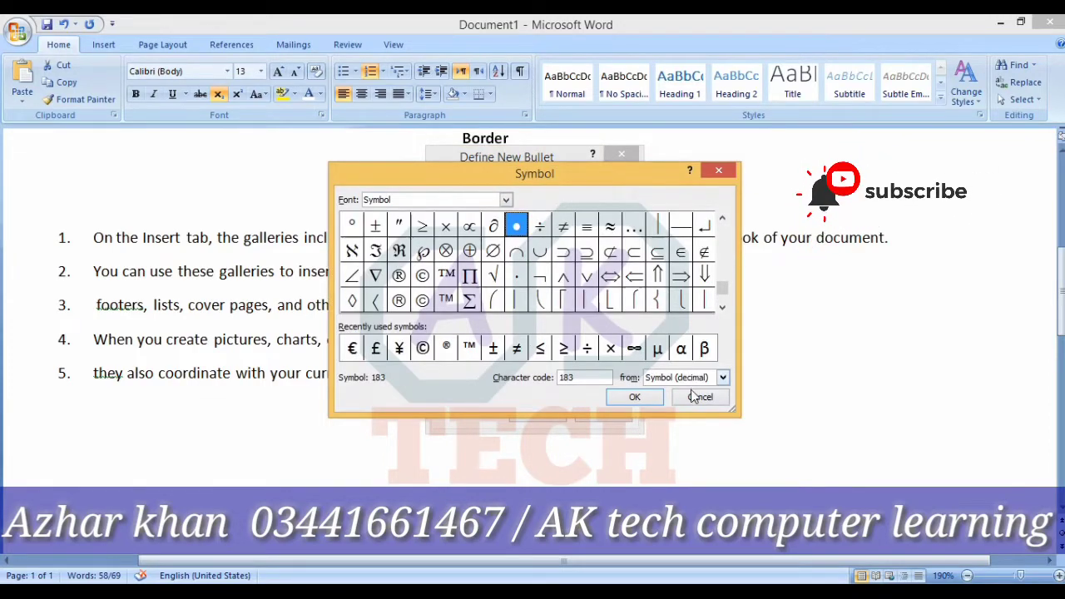
left_click(697, 397)
left_click(539, 196)
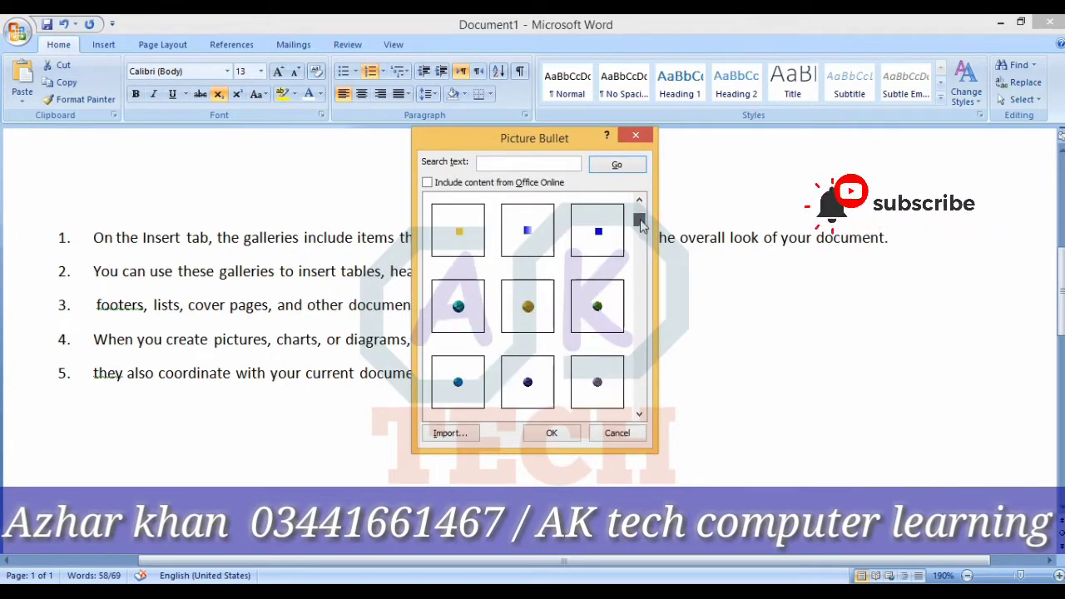
left_click_drag(641, 223, 638, 235)
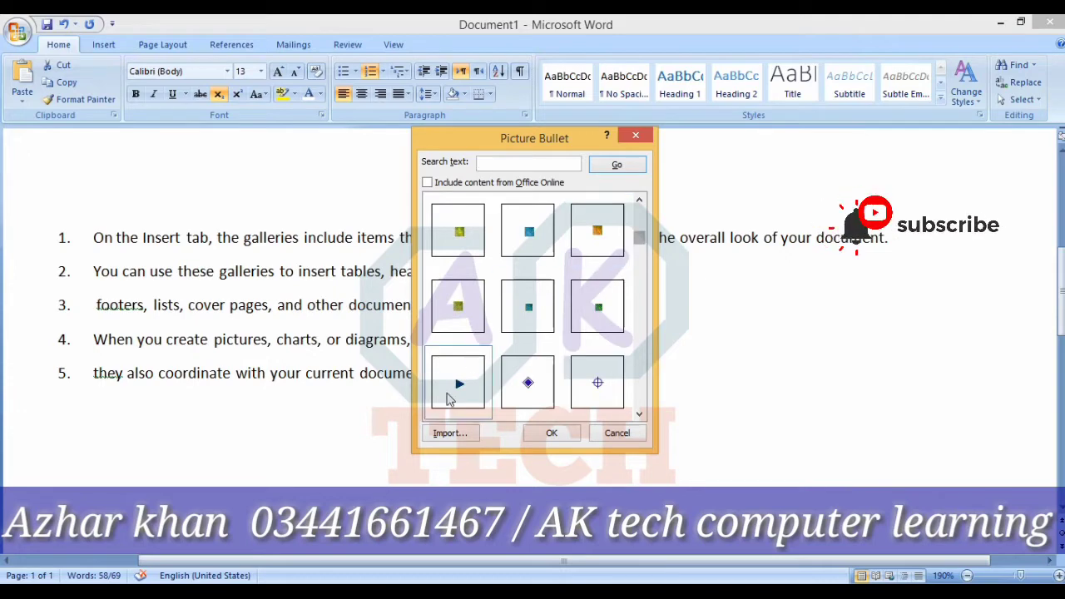
left_click(450, 433)
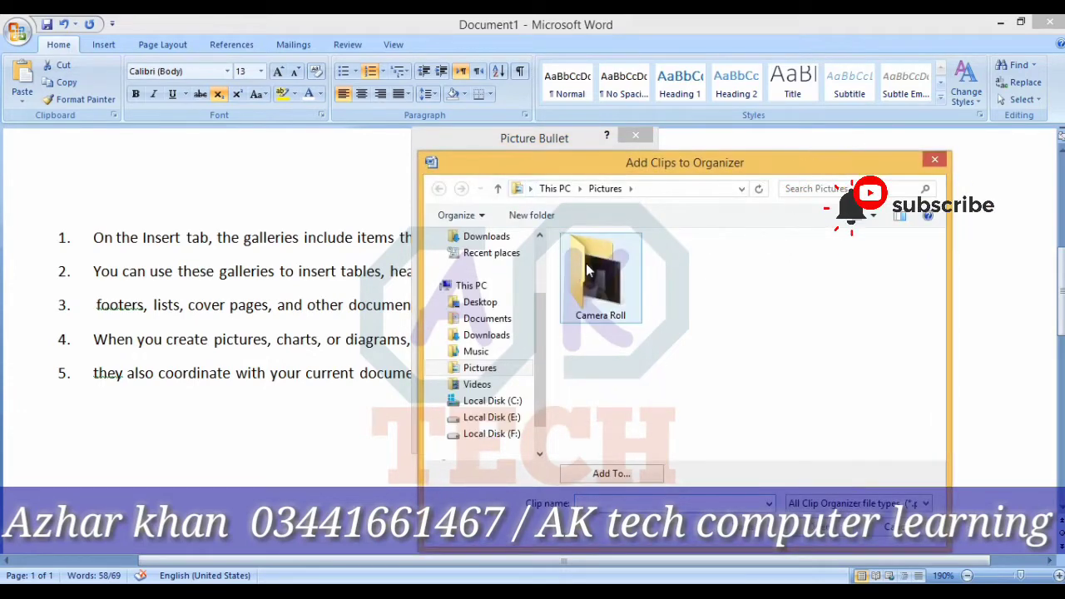
double_click(587, 268)
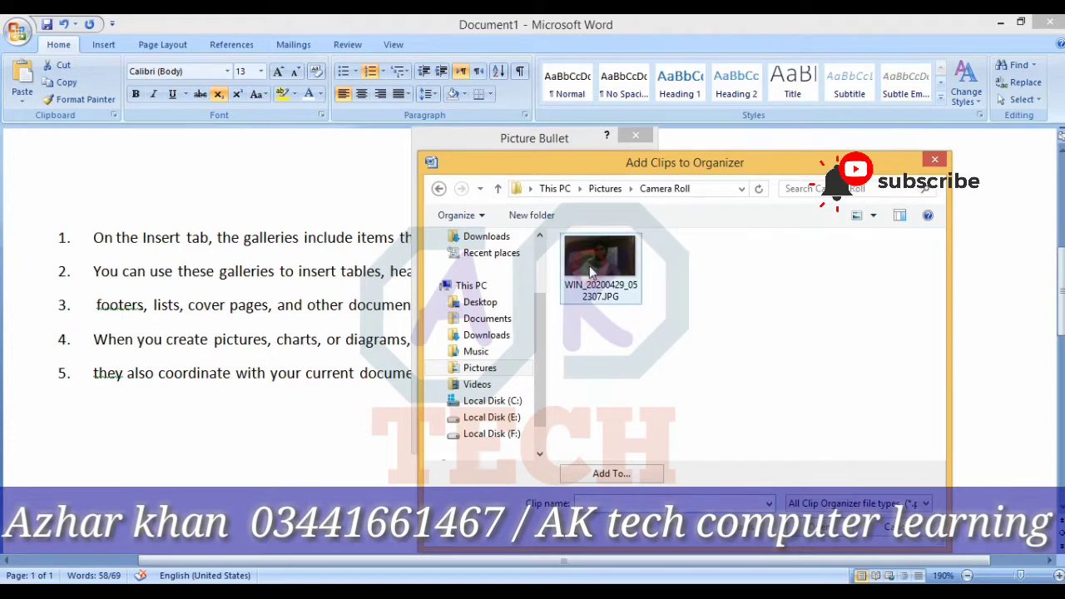
left_click(439, 189)
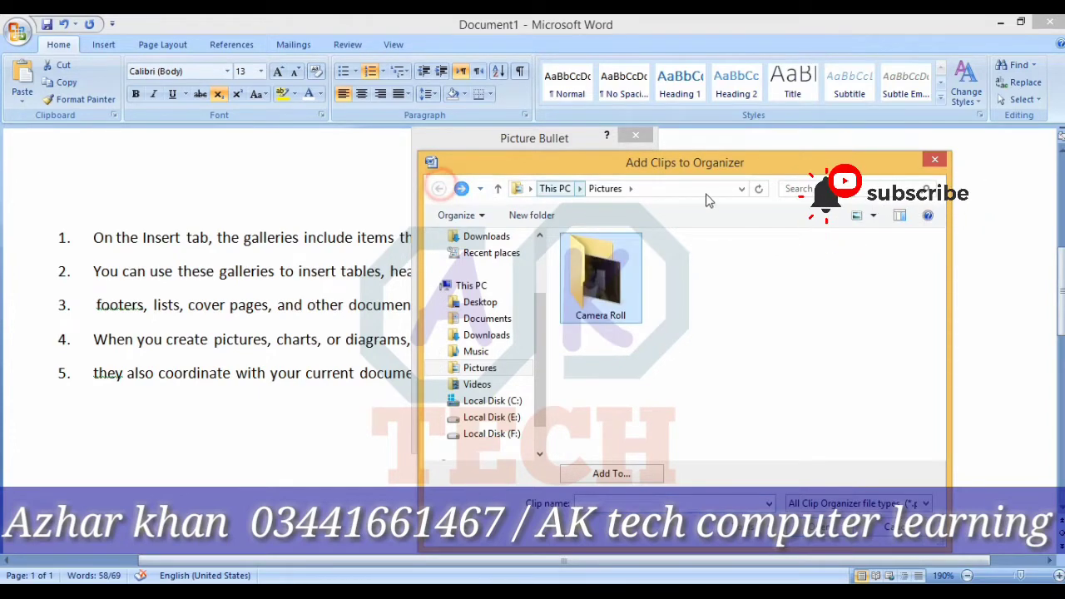
left_click(934, 159)
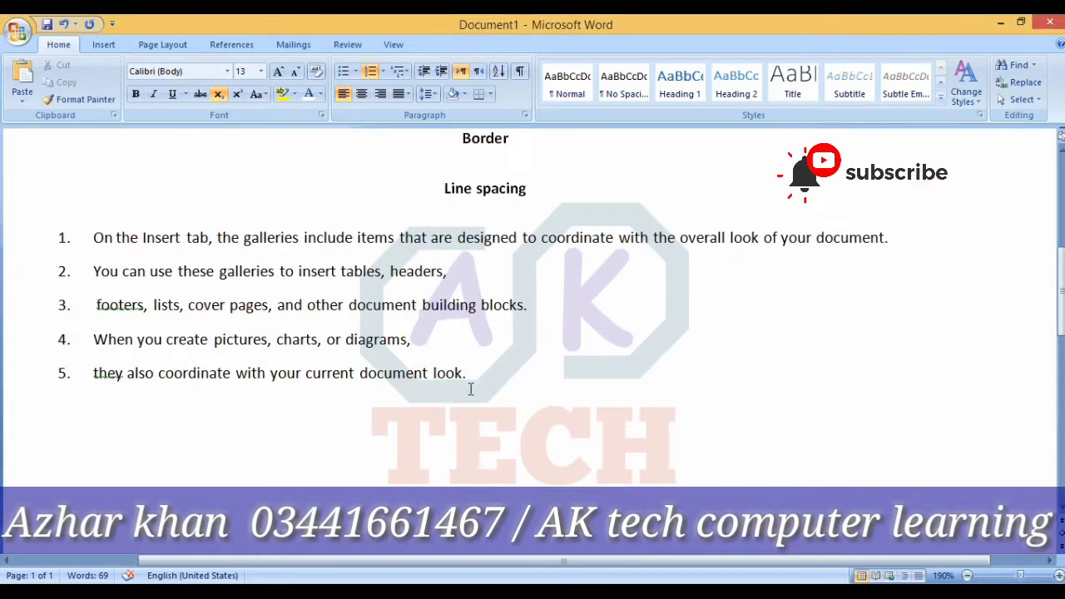
Step: Type 'New way computer' on an unnumbered line below item 5
scroll(470, 390, "up", 3)
scroll(466, 373, "up", 2)
scroll(466, 374, "down", 2)
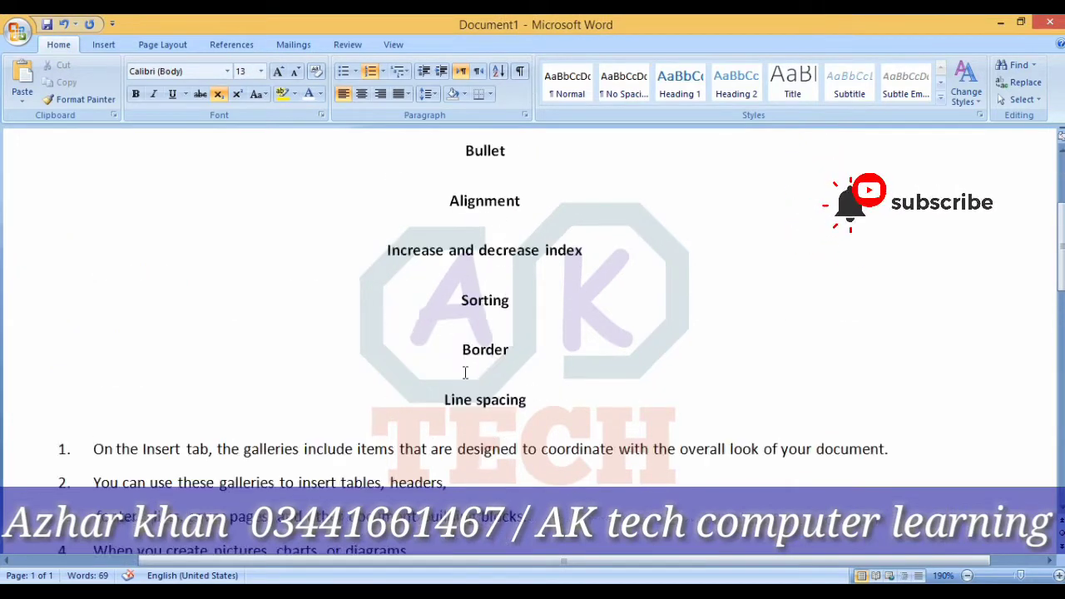
scroll(465, 372, "down", 4)
left_click(485, 300)
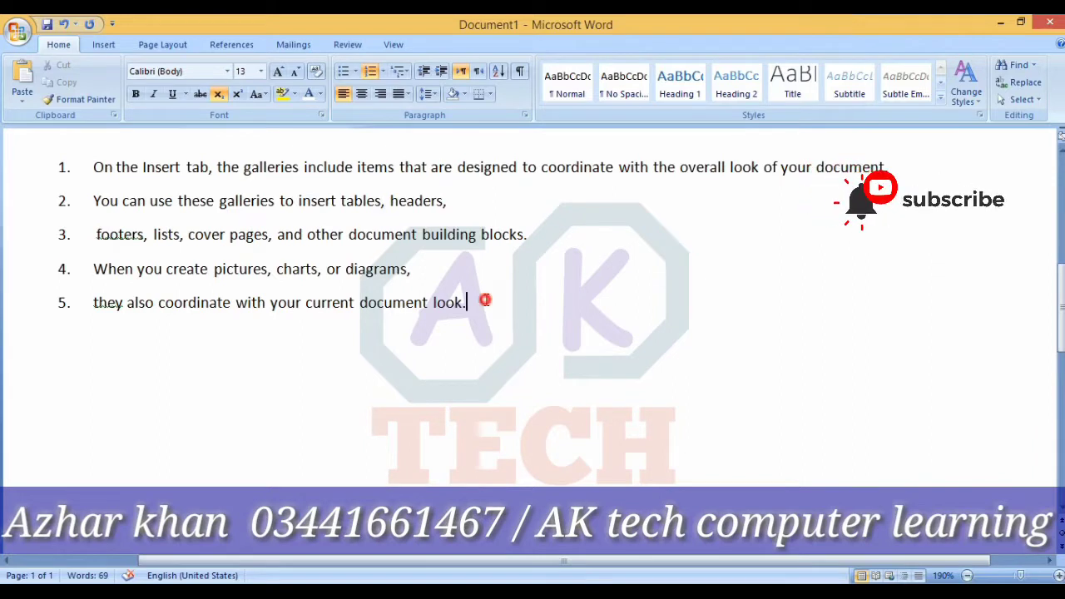
key("Return")
key("Return")
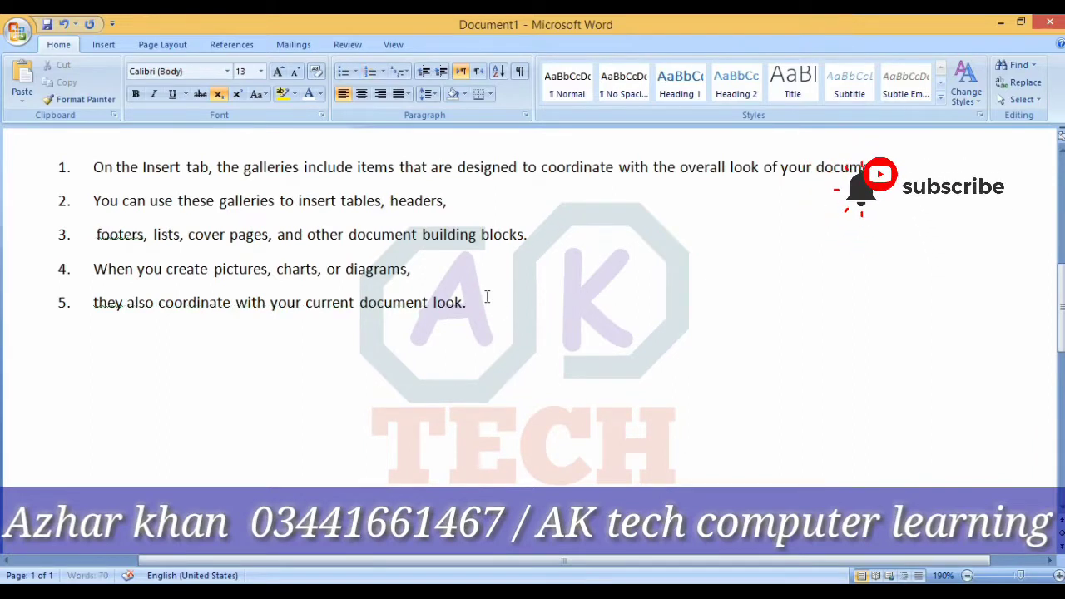
key("Return")
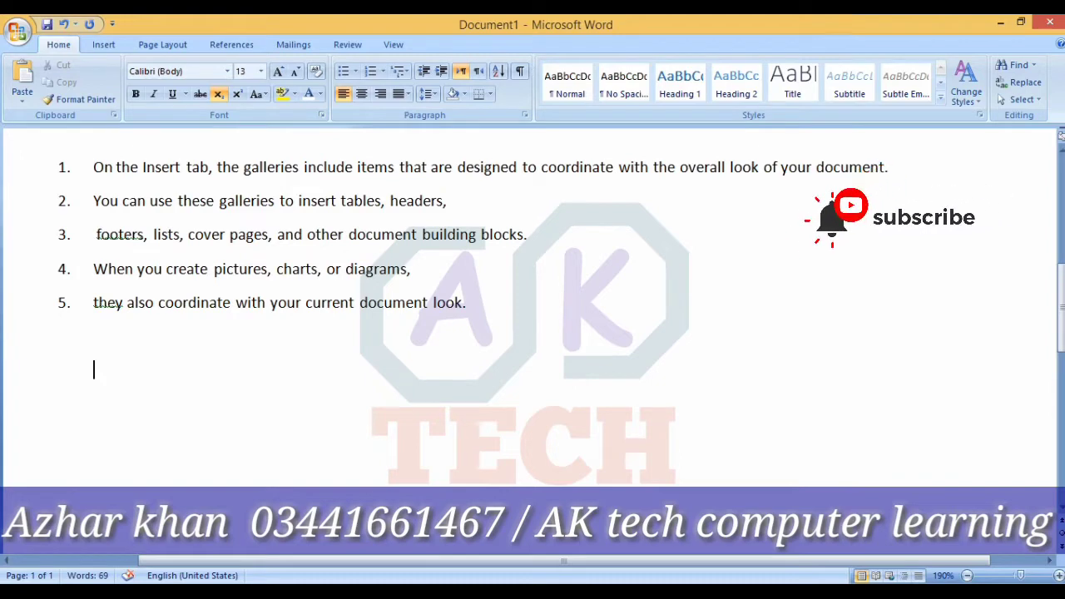
type("new")
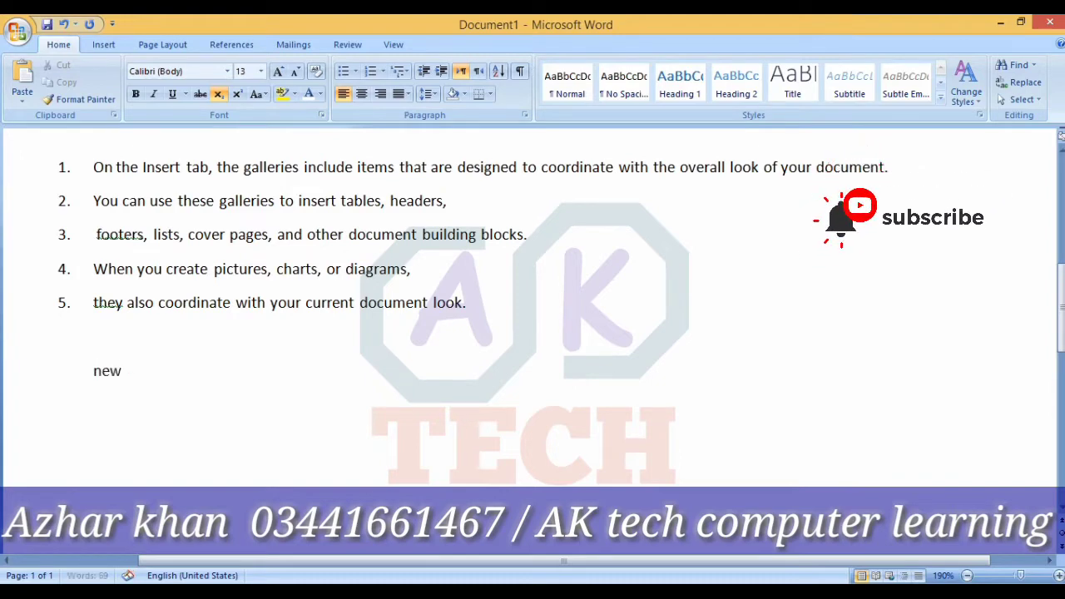
type(" way ca")
scroll(507, 163, "up", 3)
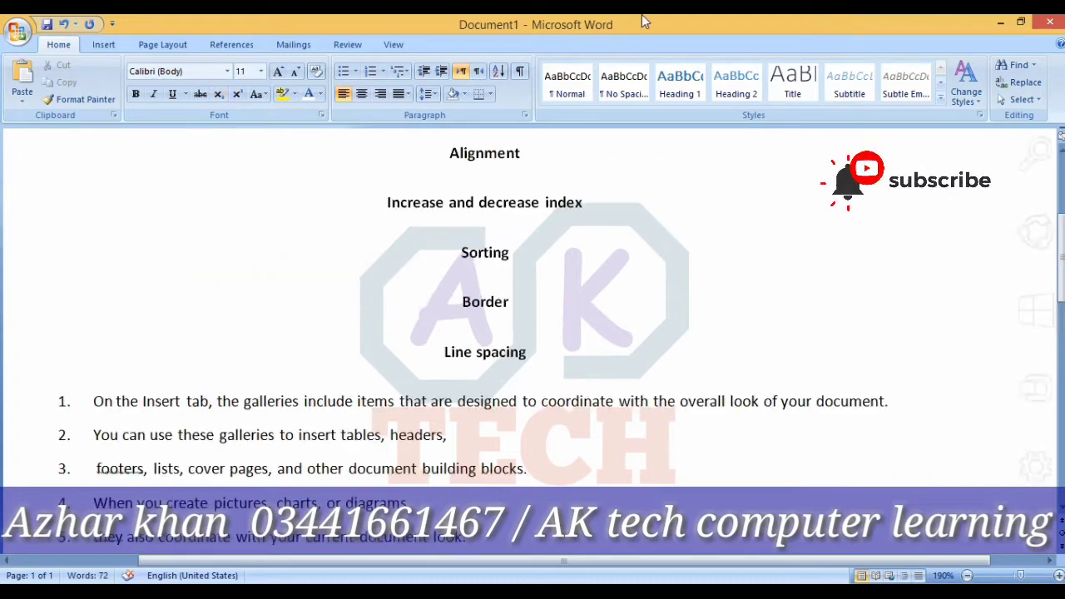
left_click(507, 164)
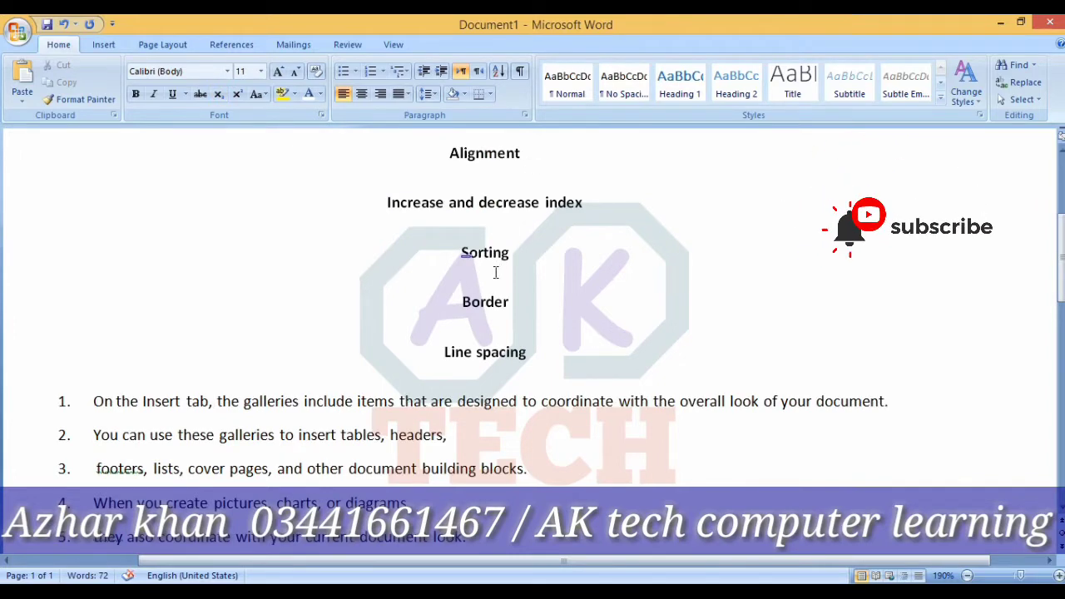
scroll(495, 246, "up", 1)
scroll(495, 246, "down", 1)
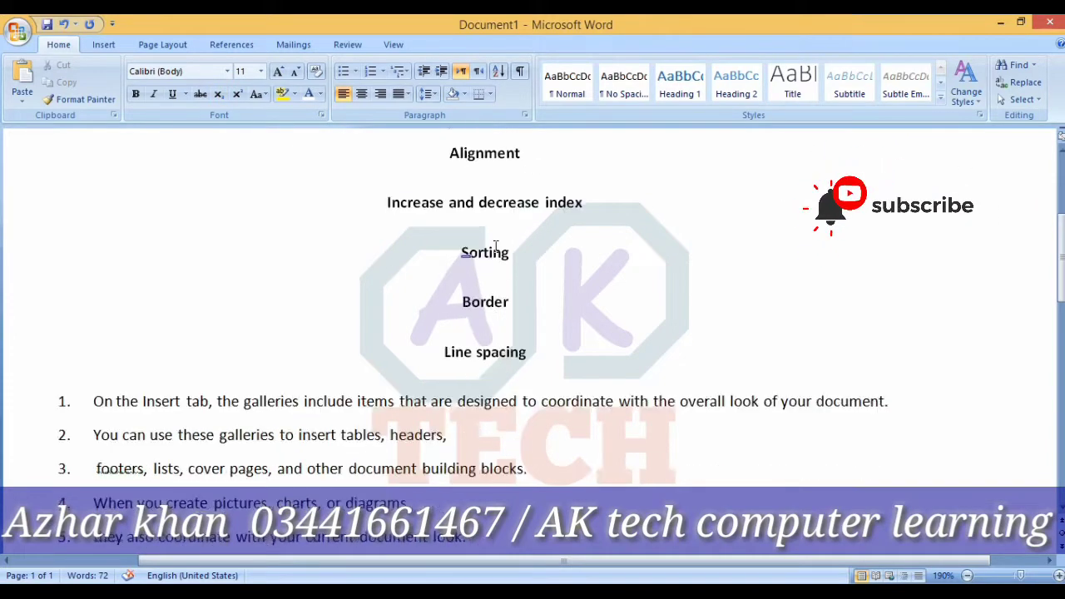
scroll(495, 246, "down", 3)
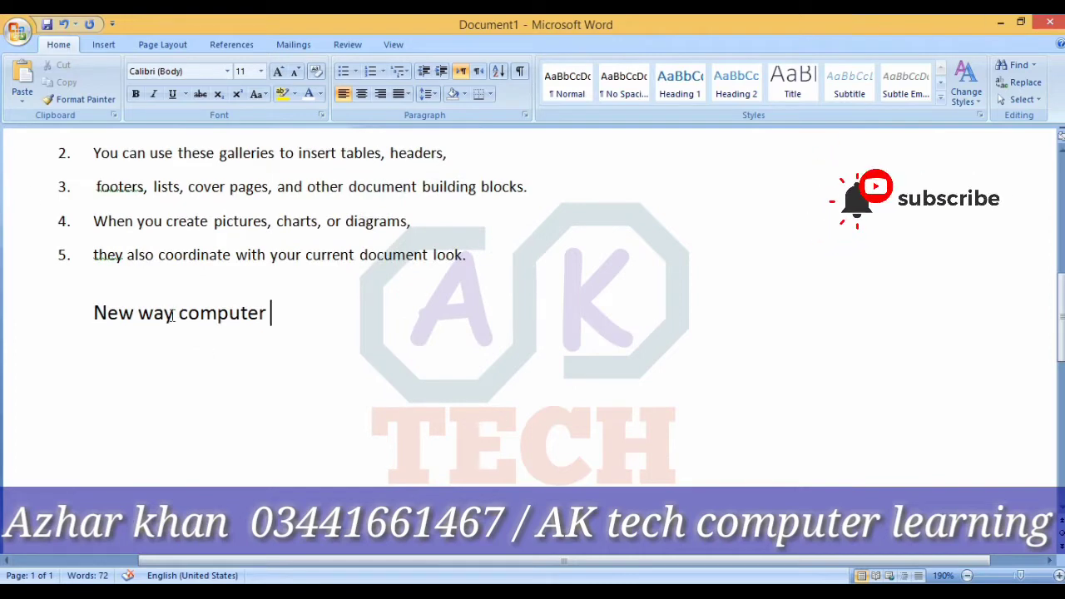
scroll(246, 364, "down", 1)
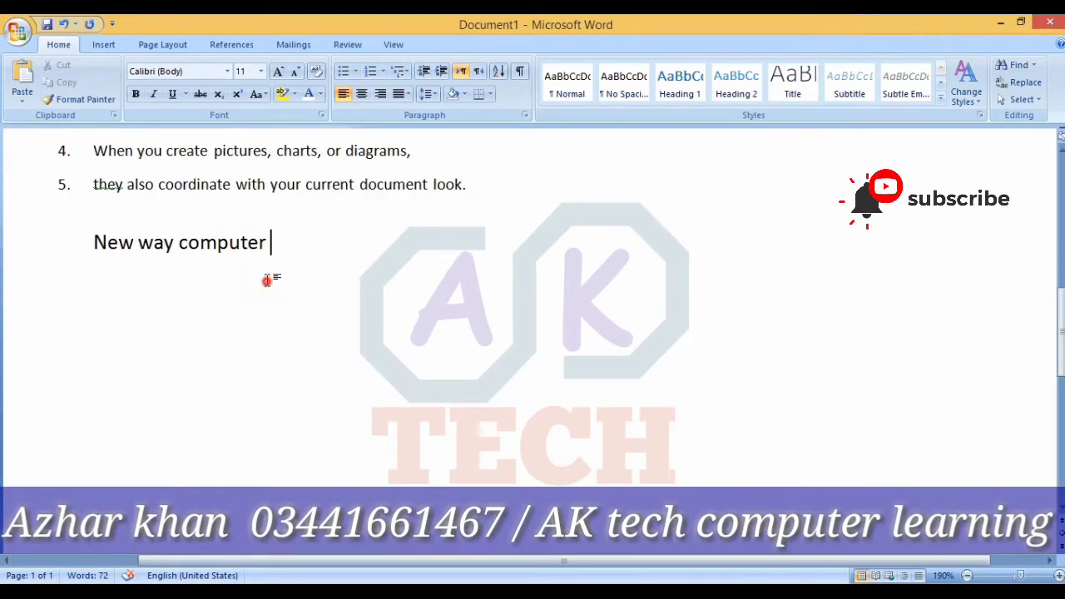
Step: Apply Berlin Sans FB Demi to 'New way computer' and grow it to 22 pt
left_click_drag(275, 241, 98, 244)
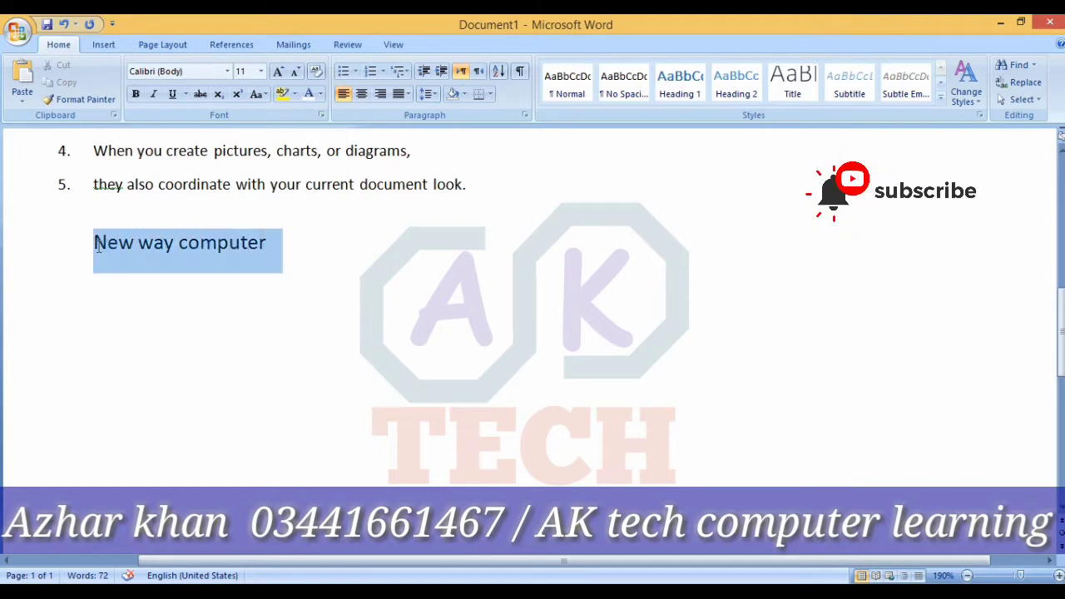
left_click(227, 71)
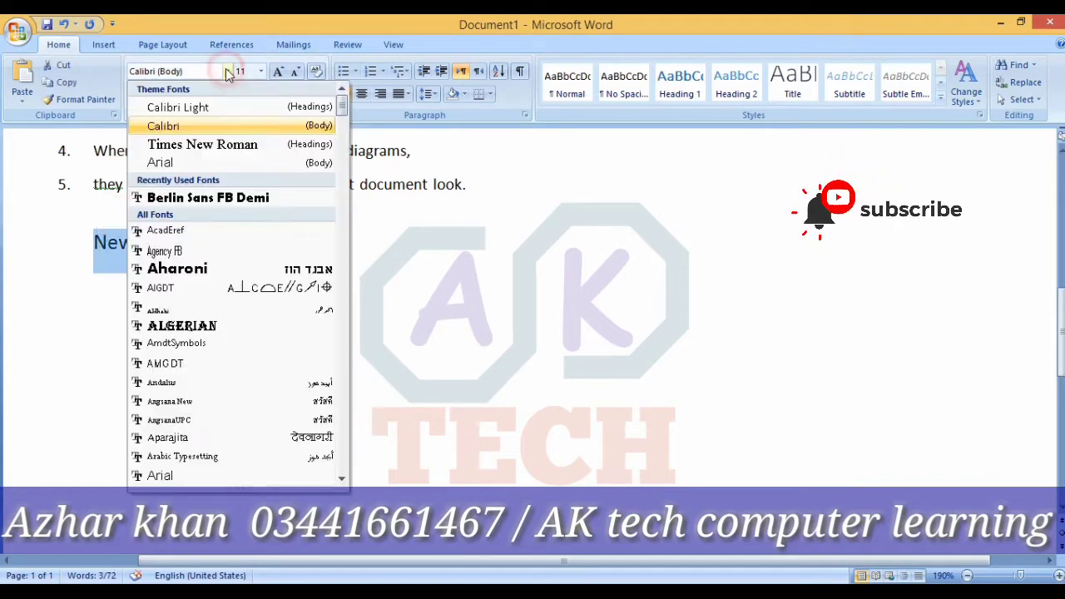
left_click(208, 198)
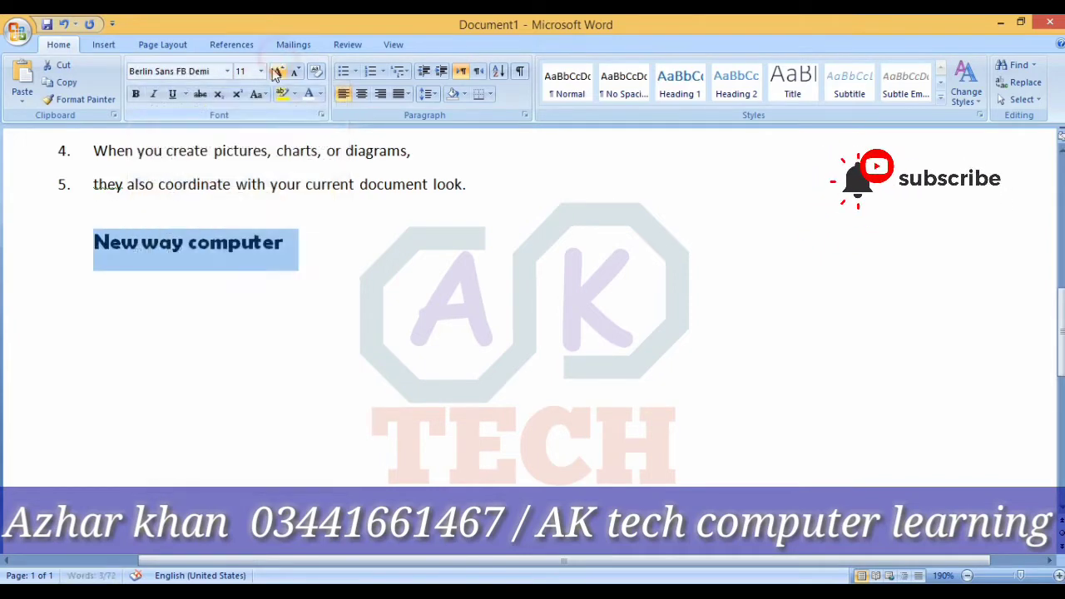
double_click(277, 71)
triple_click(277, 72)
left_click(277, 72)
left_click(391, 254)
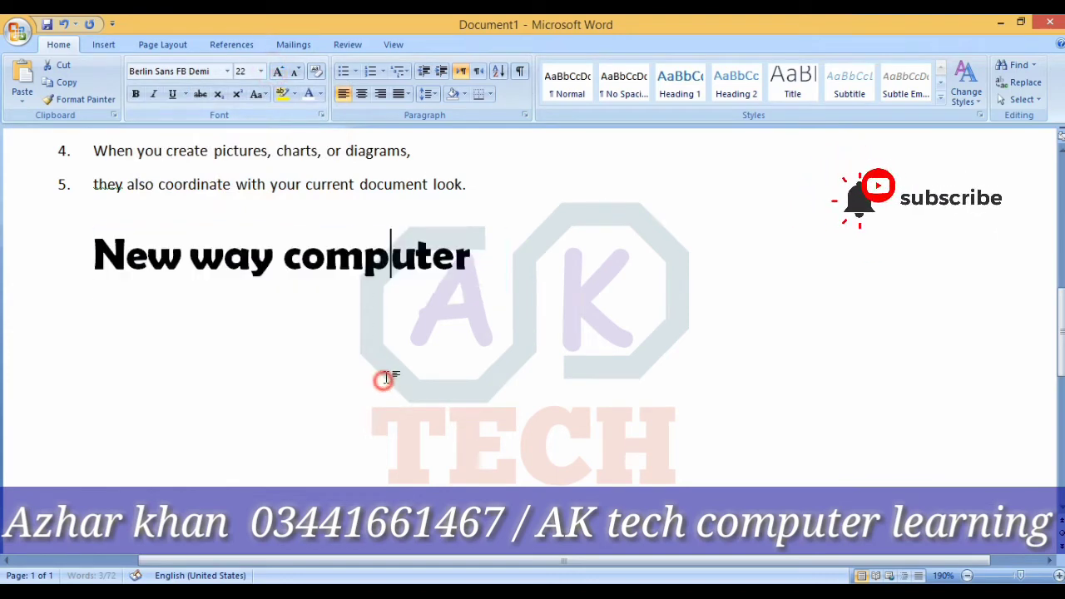
scroll(389, 376, "down", 1)
scroll(391, 376, "down", 3, "ctrl")
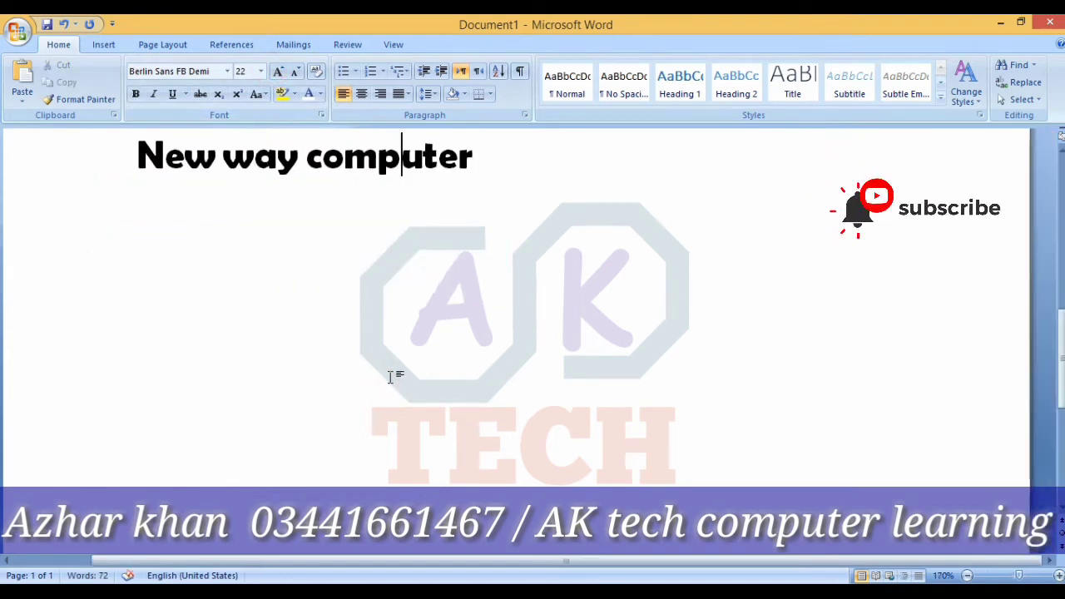
scroll(349, 350, "up", 1)
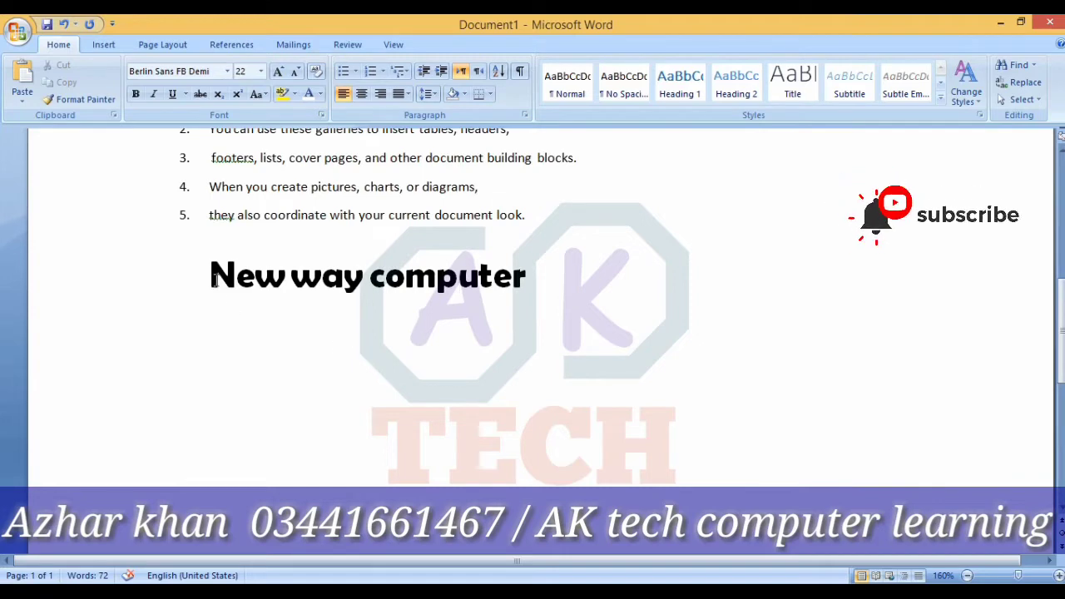
scroll(261, 296, "up", 1)
scroll(268, 352, "up", 1)
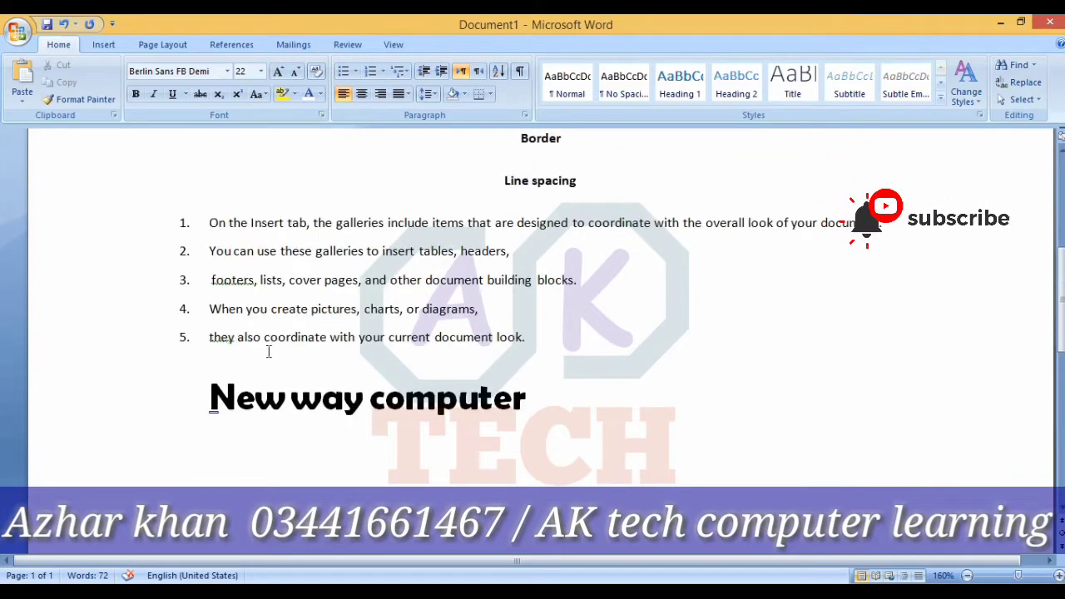
scroll(270, 354, "up", 1)
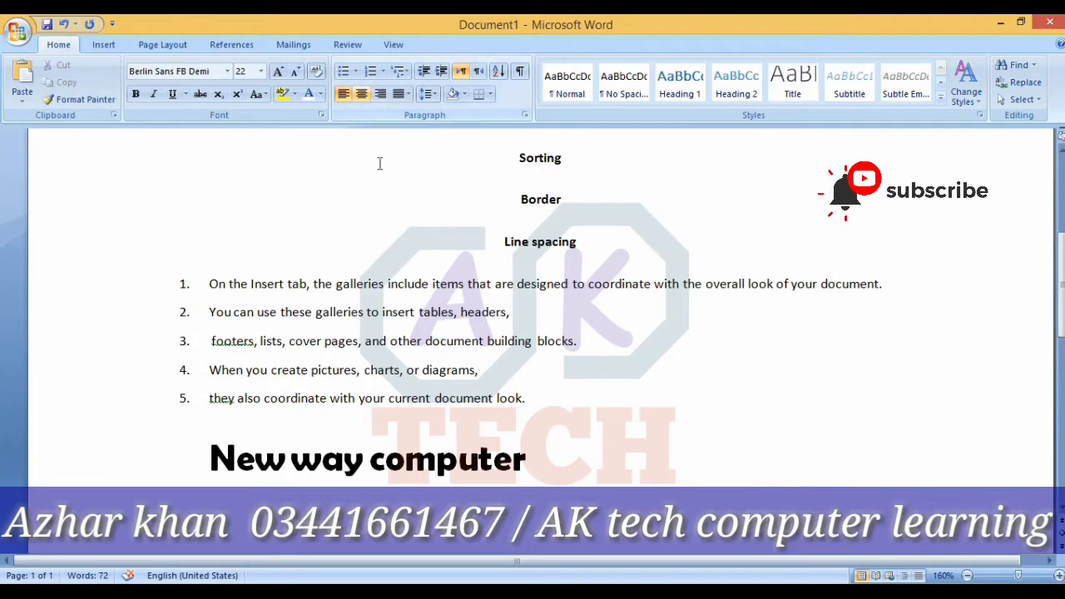
Step: Try centre, right and left alignment on the New way computer line, leaving it left-aligned
left_click(362, 94)
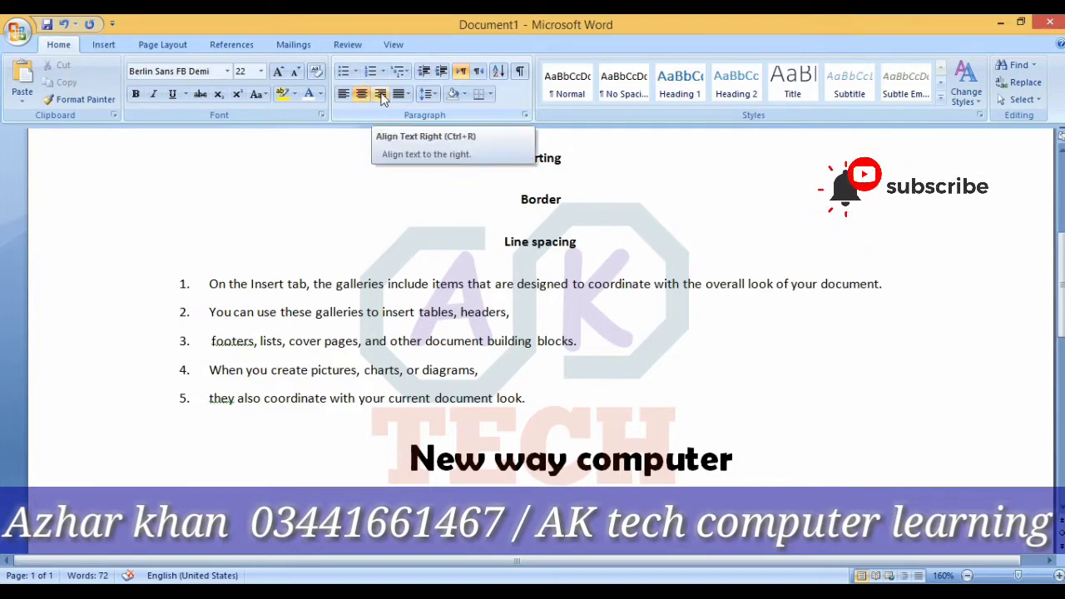
left_click(381, 95)
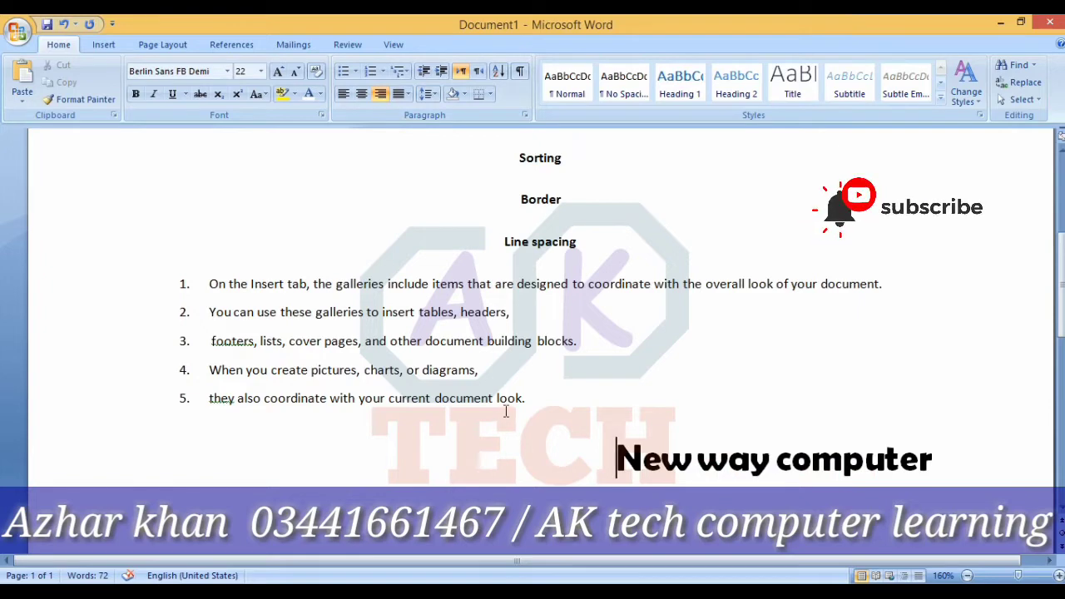
left_click(362, 95)
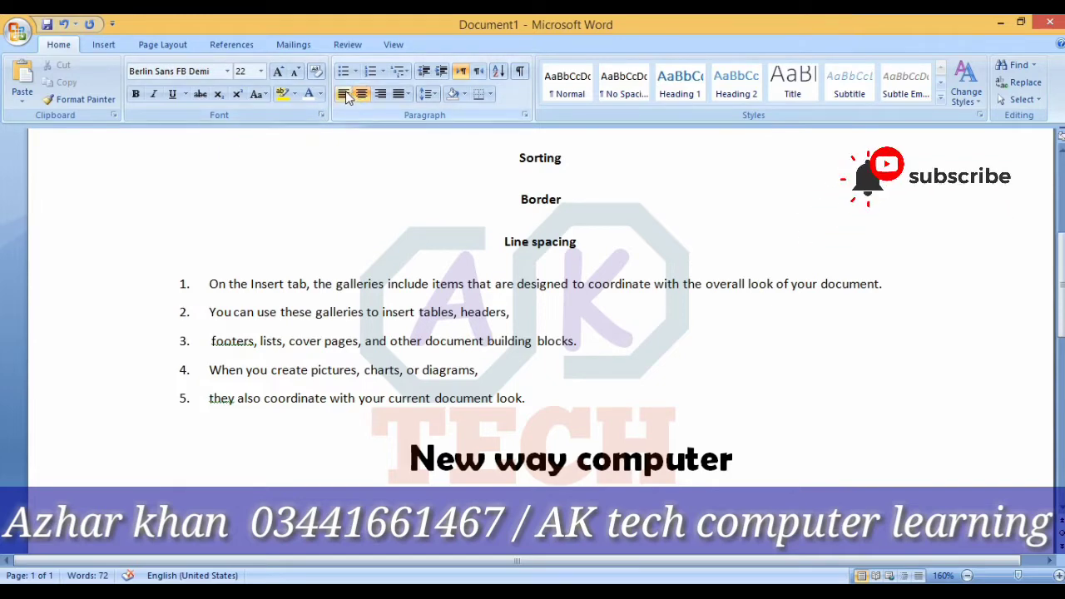
left_click(343, 93)
left_click(362, 93)
left_click(381, 94)
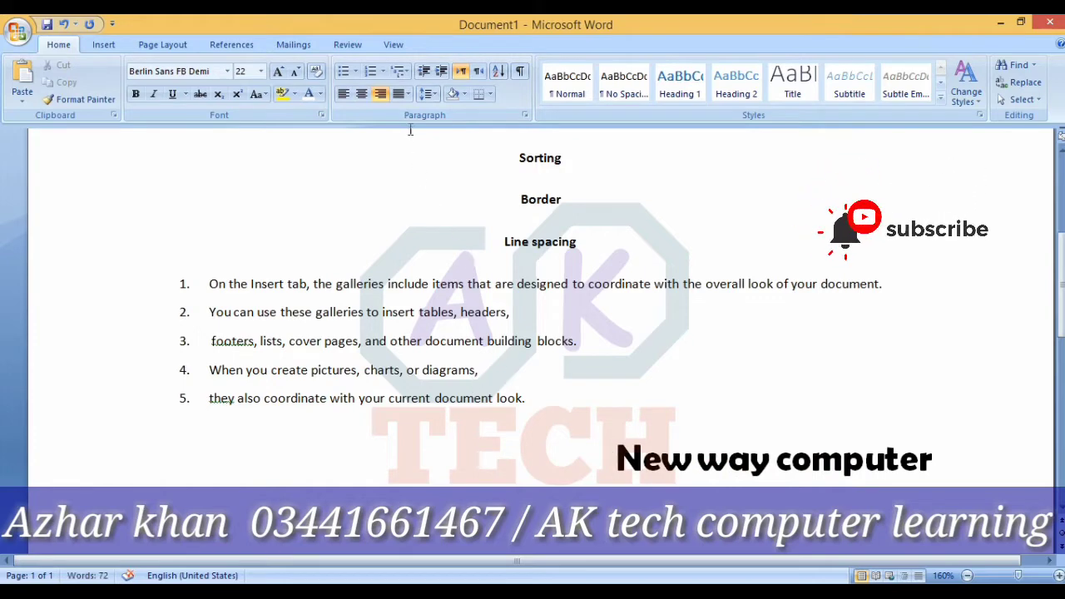
left_click(388, 95)
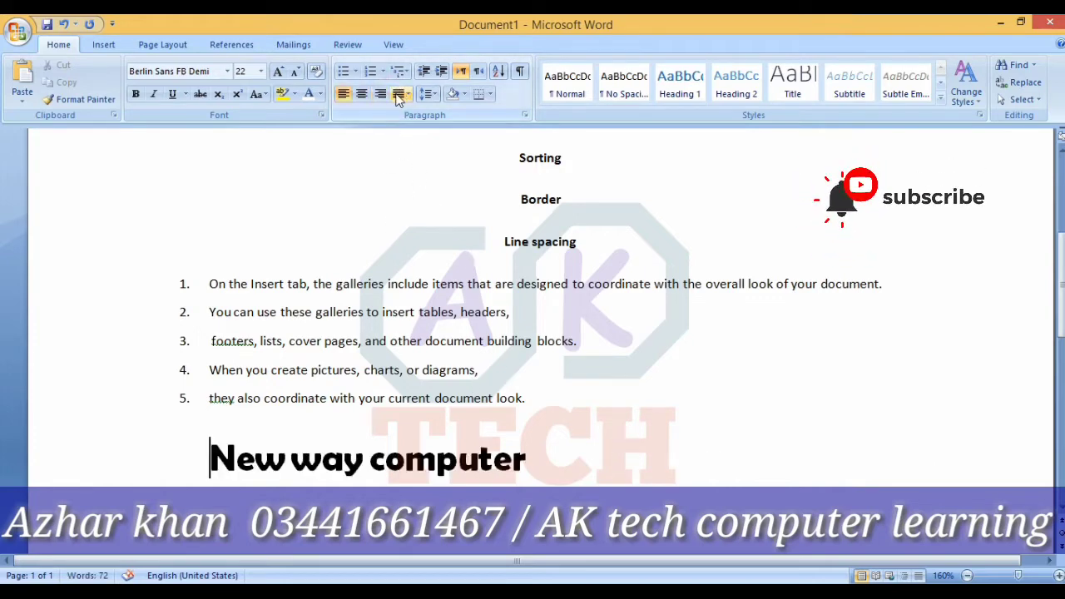
Step: Start a new empty line below the New way computer heading
scroll(411, 376, "down", 1)
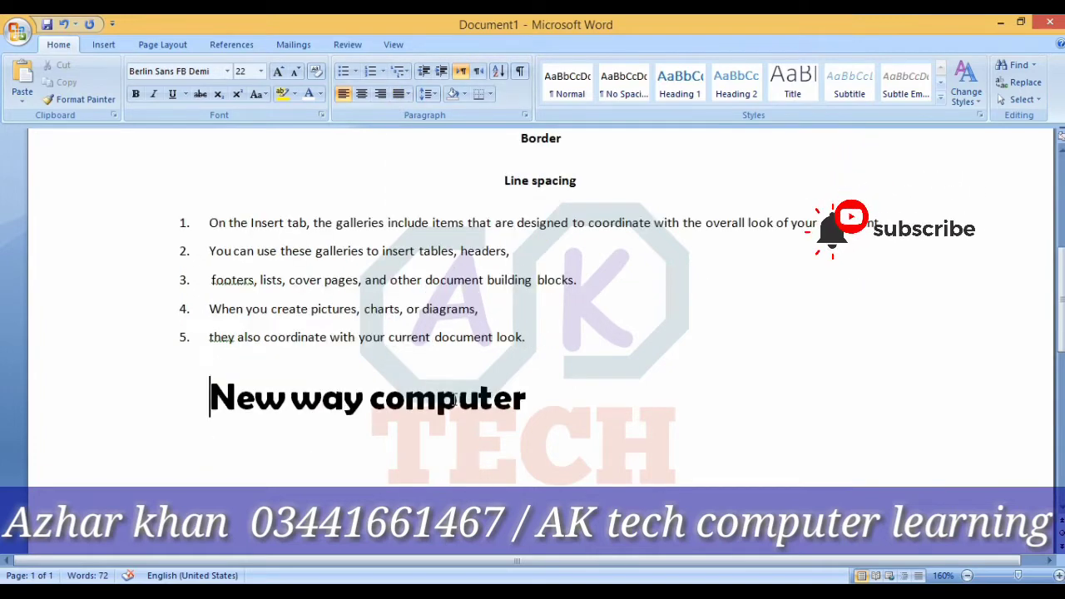
left_click(535, 404)
key("Return")
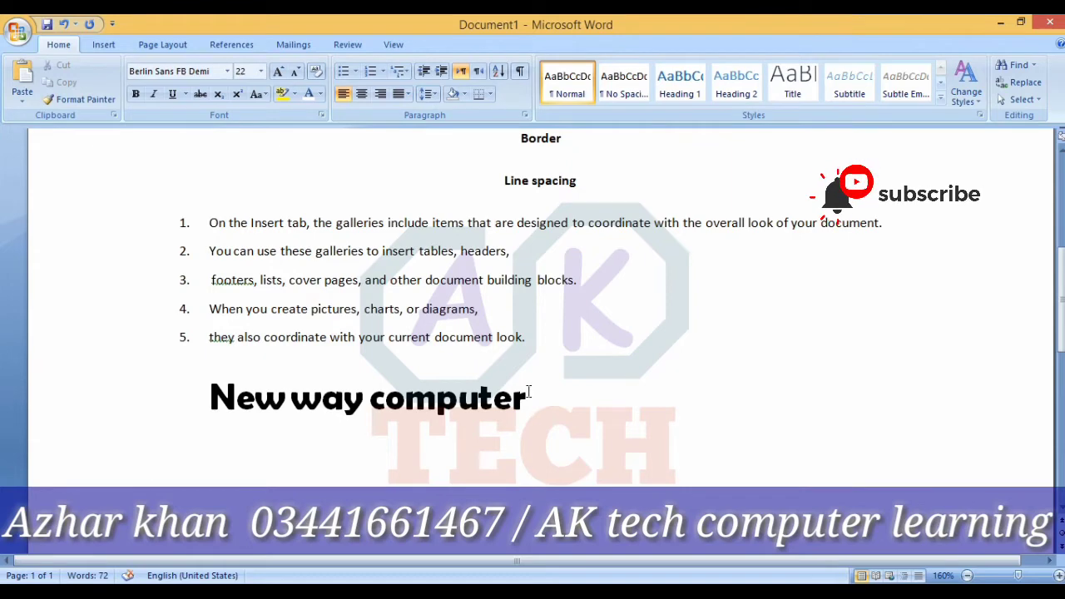
Step: Paste the three sample sentences and join them into one paragraph
type("On the Insert tab, the galleries include items that are designed to coordinate with the overall look of your document. You can use these galleries to insert tables, headers, footers, lists, cover pages, and other document building blocks. When you create pictures, charts, or diagrams, they also coordinate with your current document look.")
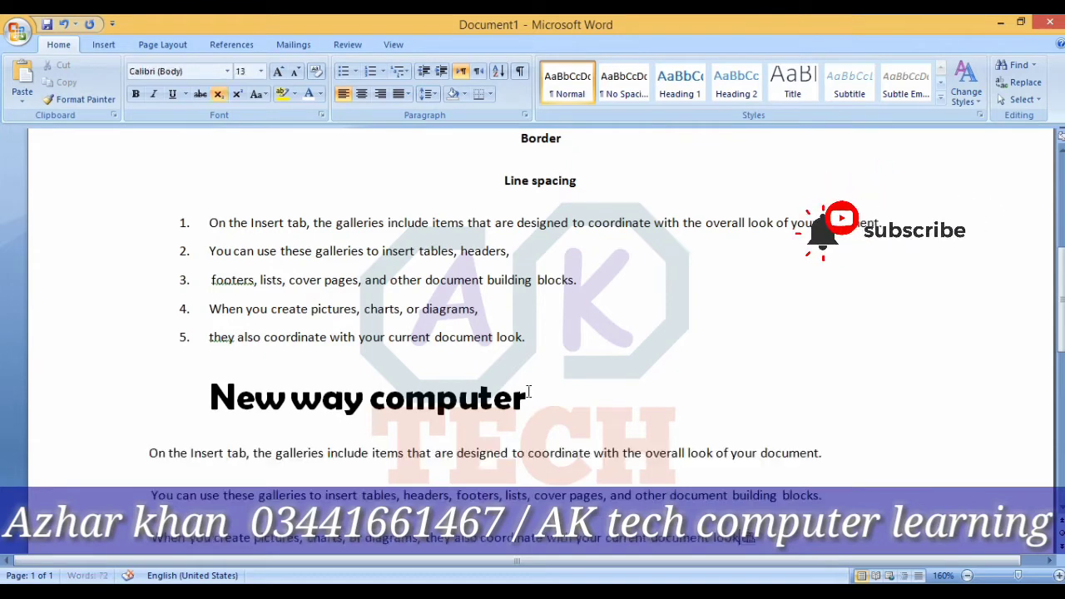
scroll(573, 487, "down", 1)
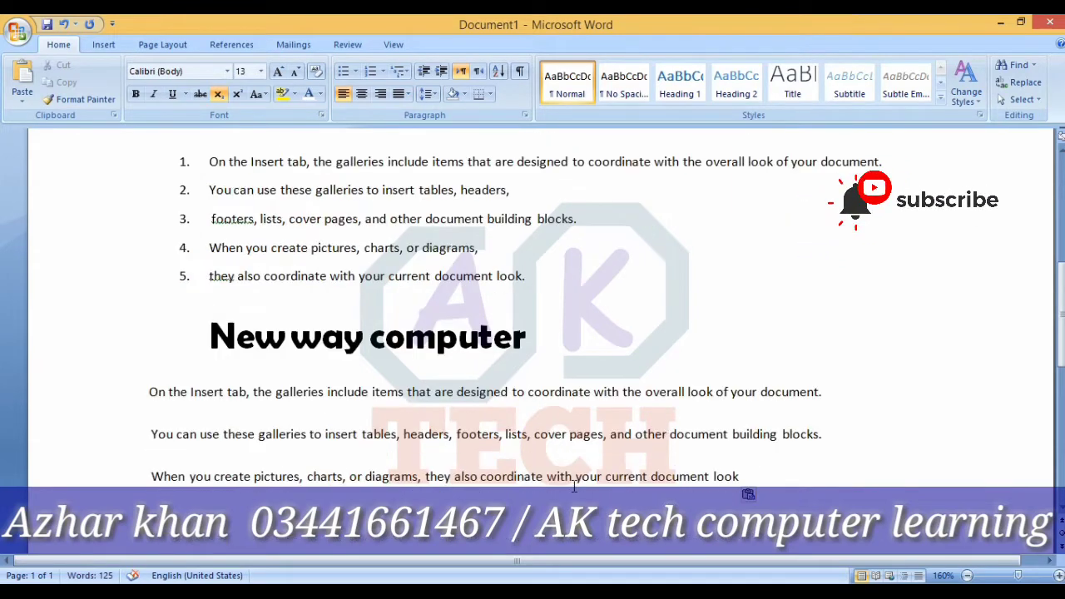
left_click(151, 473)
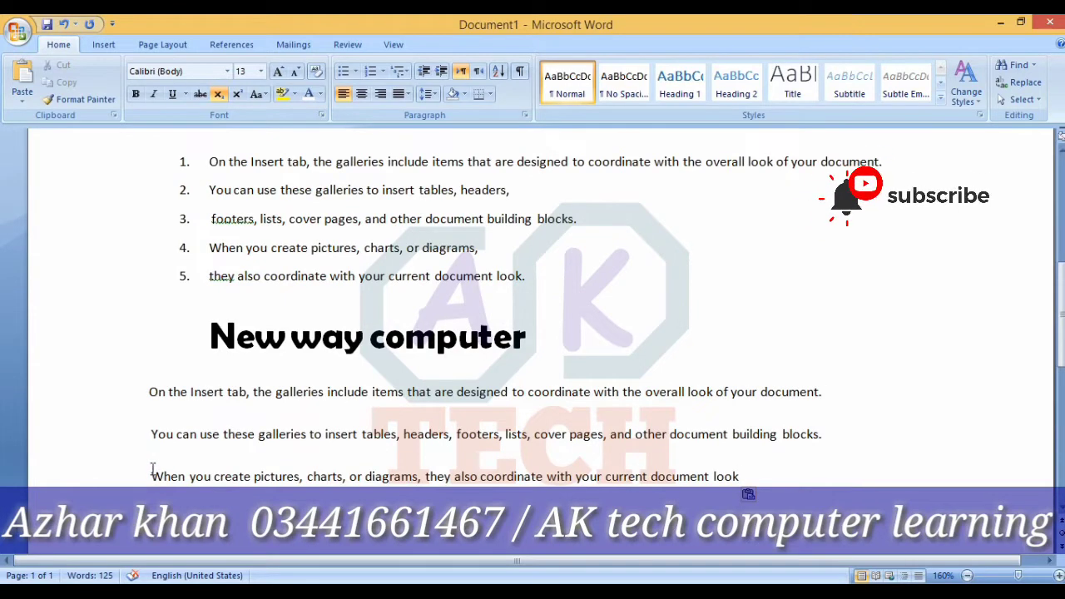
key("BackSpace")
left_click(150, 434)
key("BackSpace")
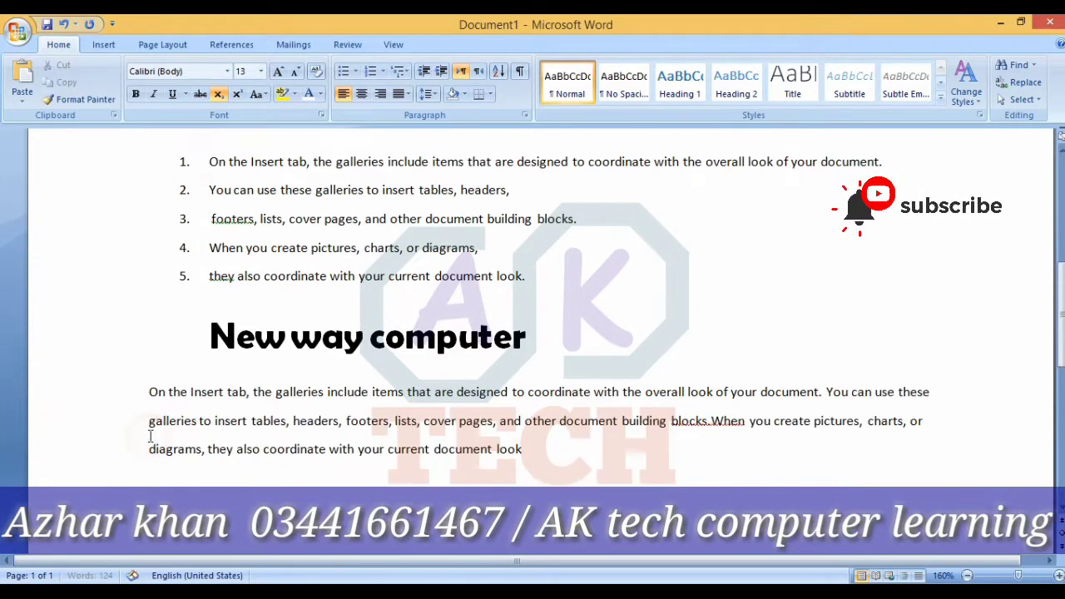
Step: Add a period after 'look', paste a second copy, and join its lines into the paragraph
left_click(524, 450)
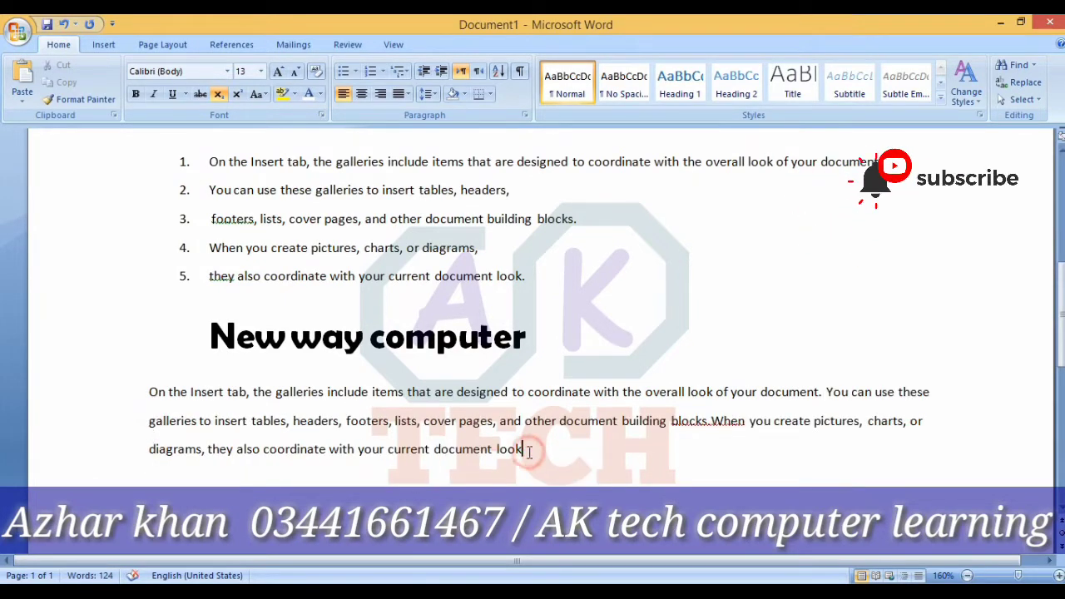
type(".")
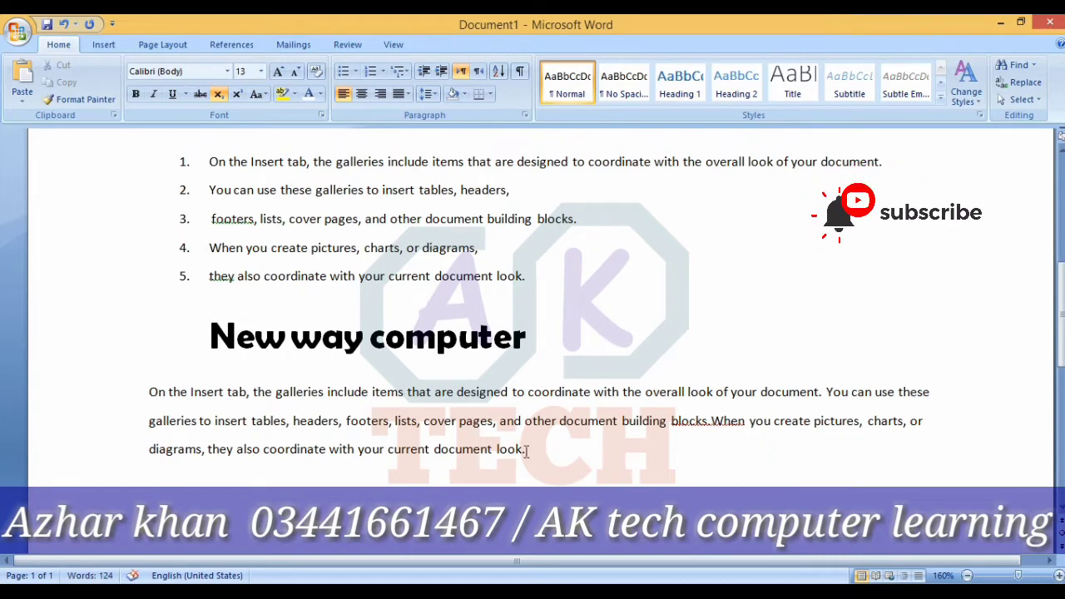
key("ctrl+v")
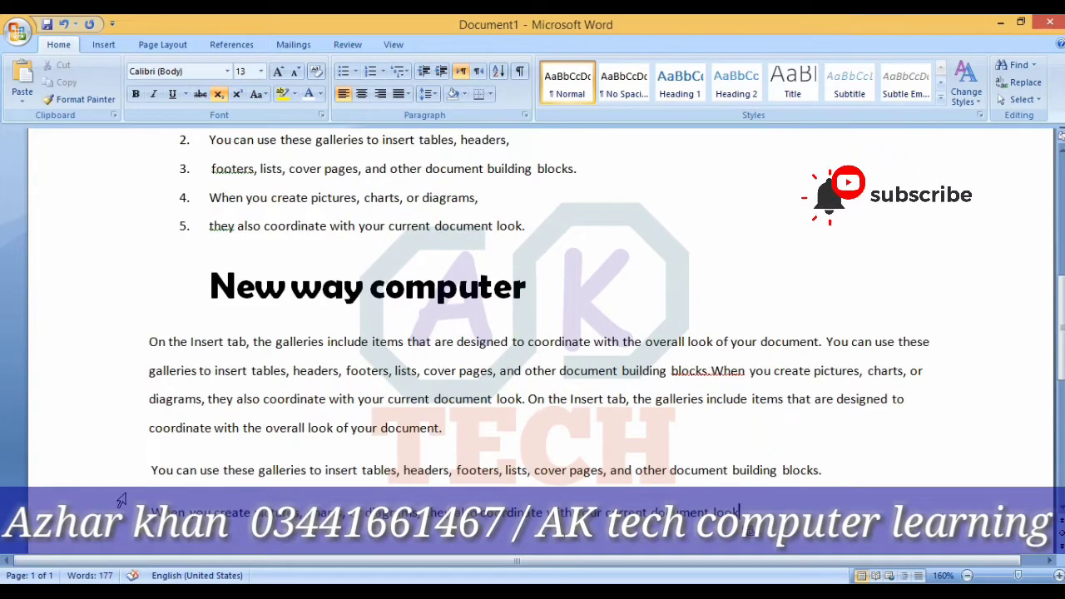
left_click(155, 494)
key("BackSpace")
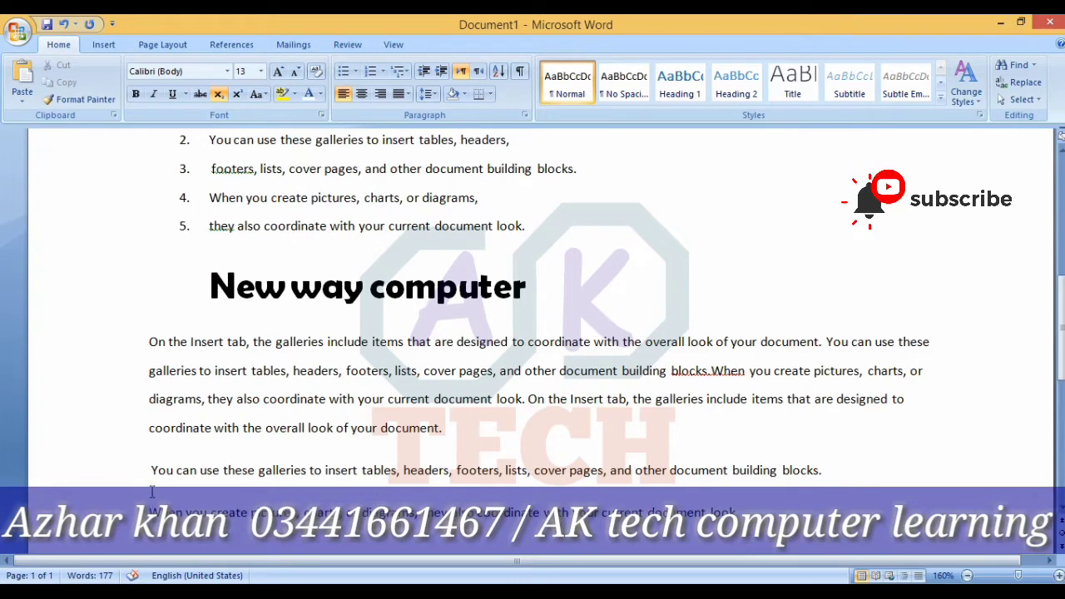
key("BackSpace")
left_click(150, 470)
key("BackSpace")
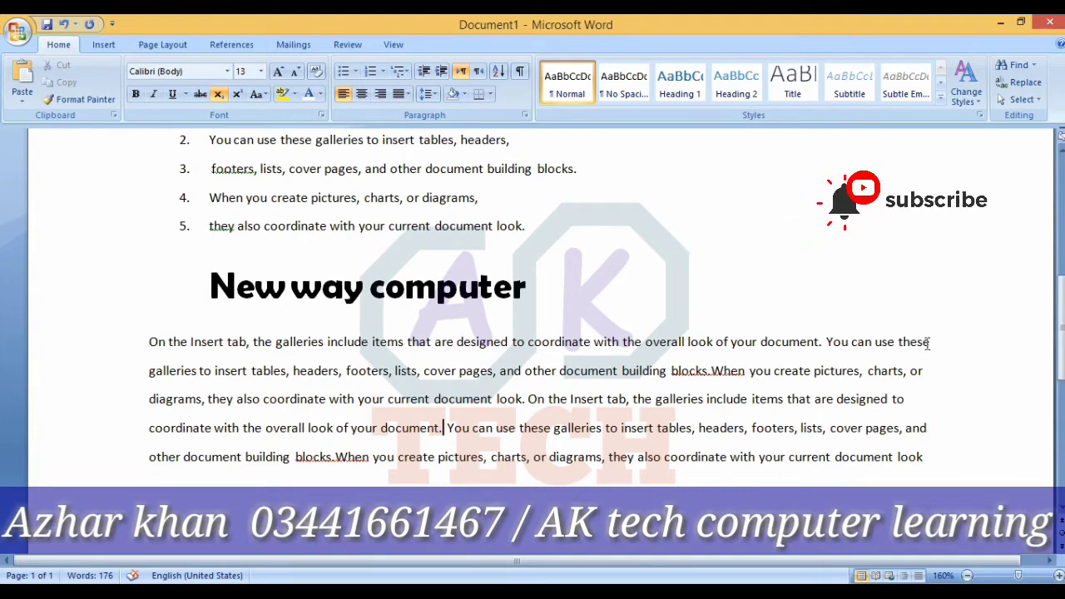
Step: Centre the body paragraph after briefly right-aligning it
left_click_drag(928, 344, 928, 472)
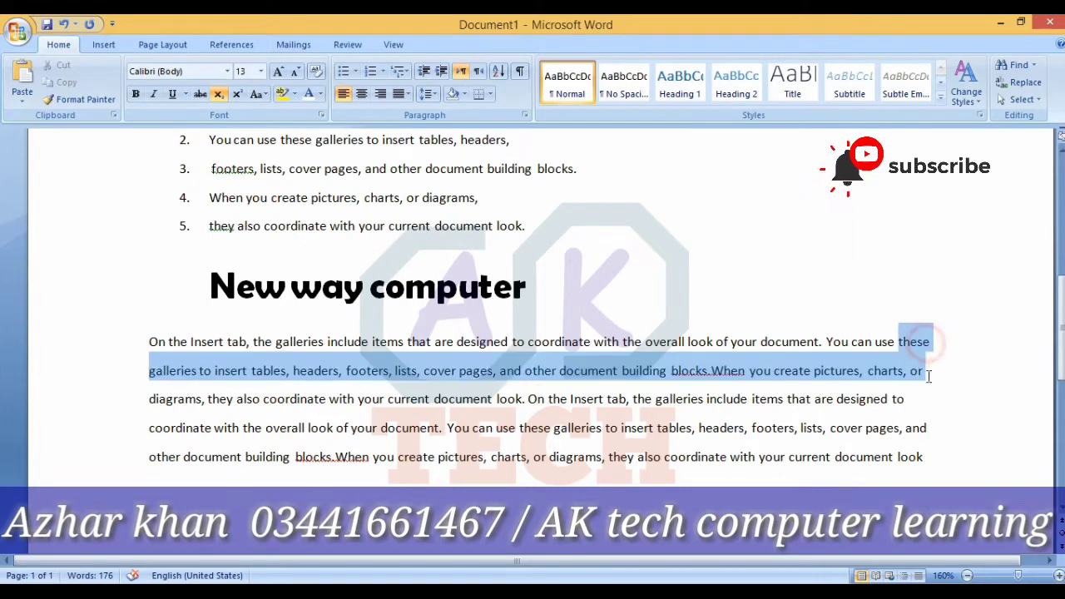
left_click(920, 459)
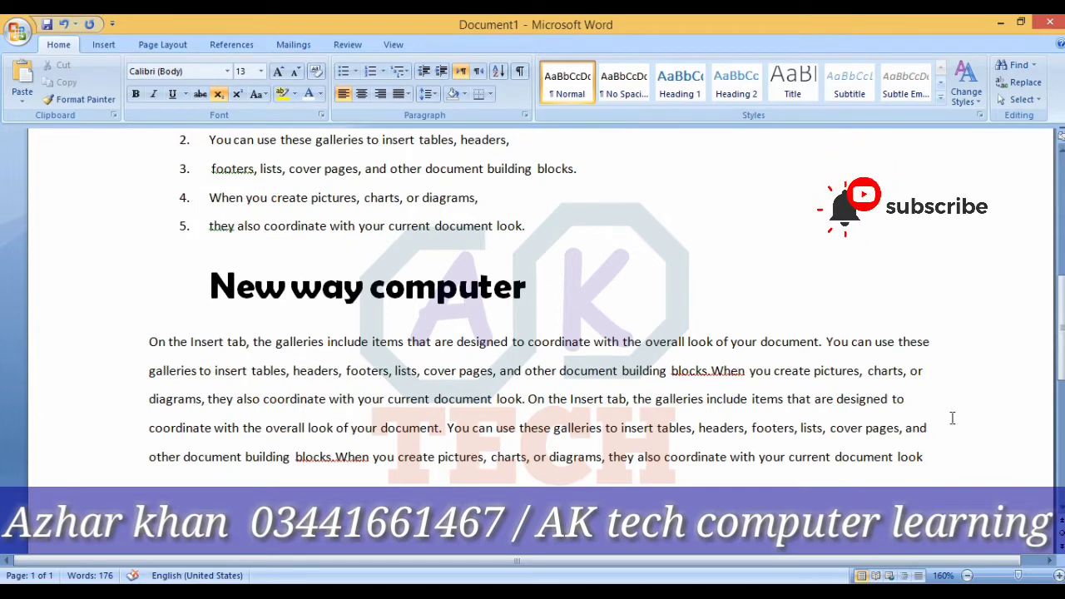
left_click(931, 341)
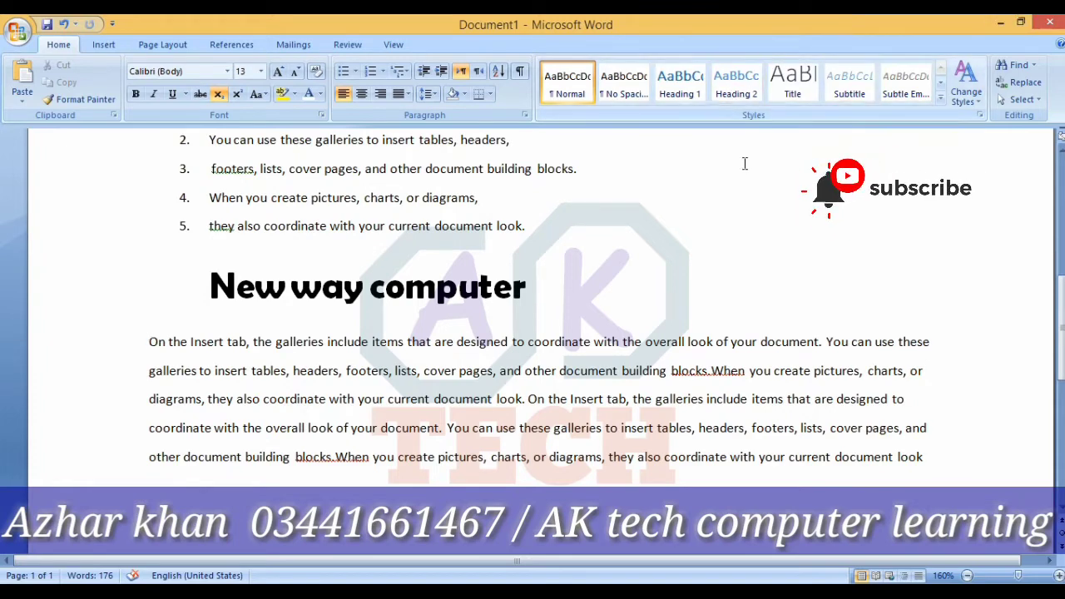
left_click(381, 94)
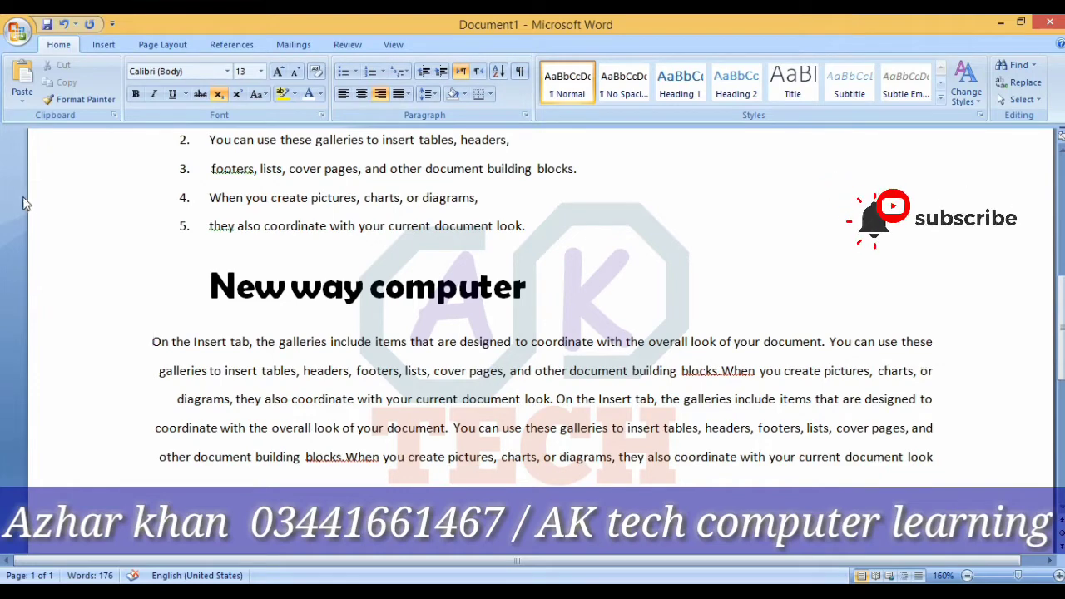
left_click(362, 94)
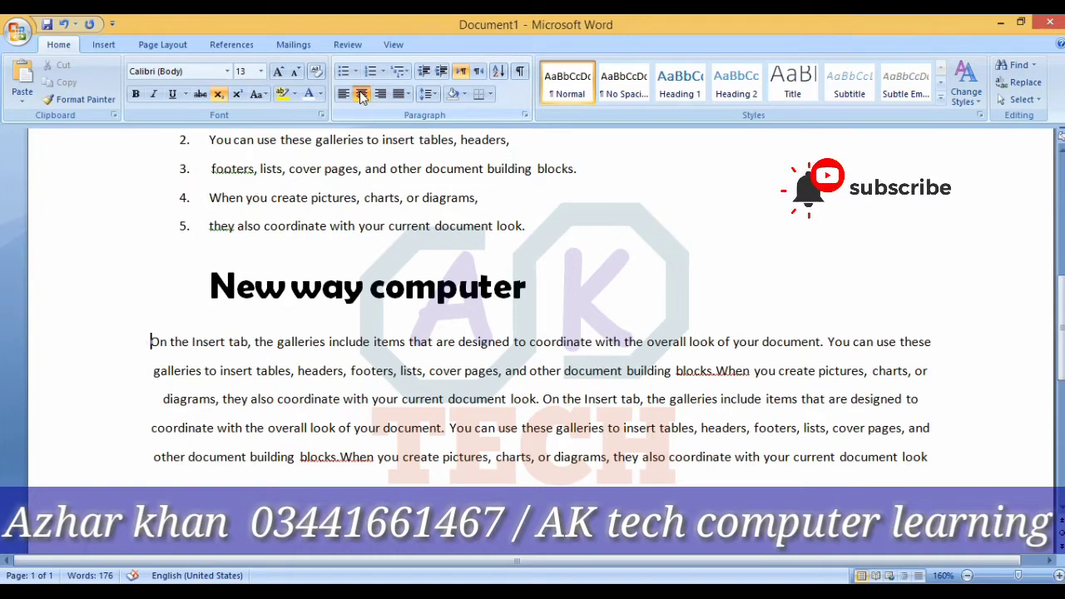
Step: Centre the New way computer heading and select the whole body paragraph
left_click(211, 287)
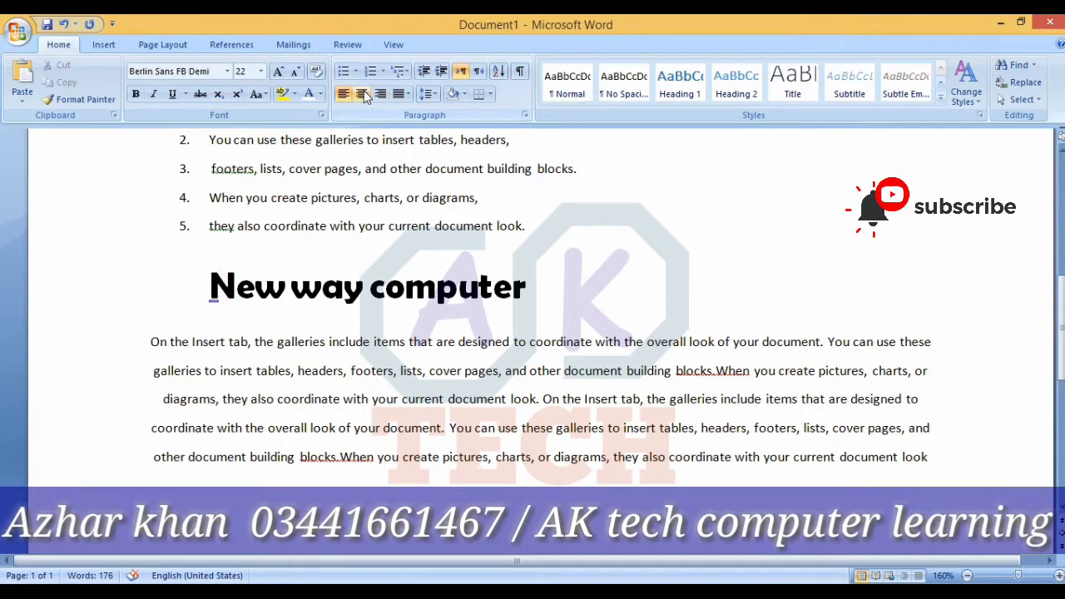
left_click(362, 94)
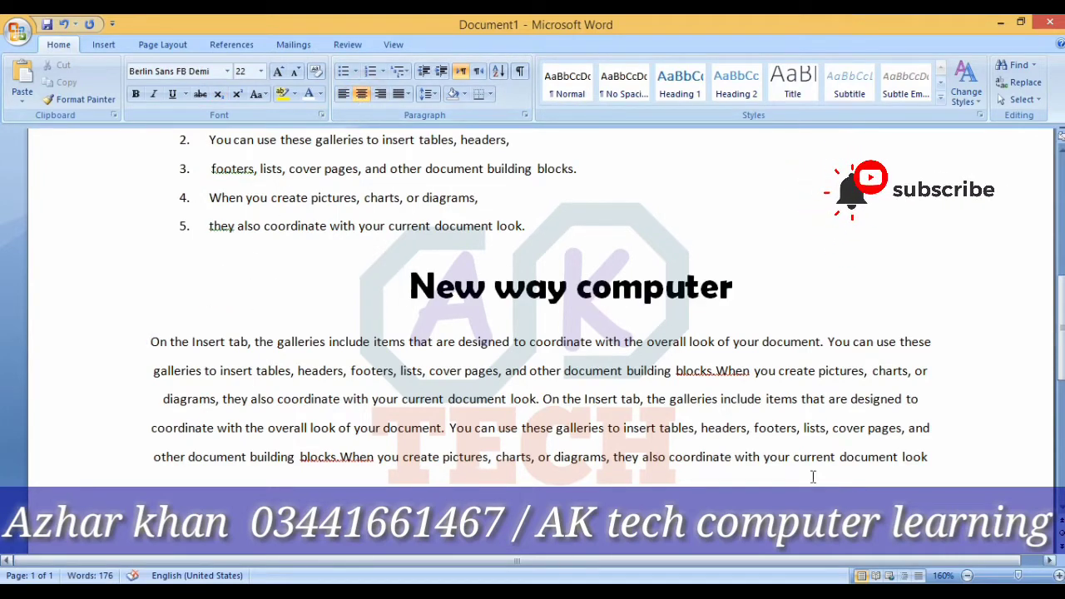
mouse_move(950, 457)
left_mouse_down()
mouse_move(171, 333)
mouse_move(134, 343)
left_mouse_up()
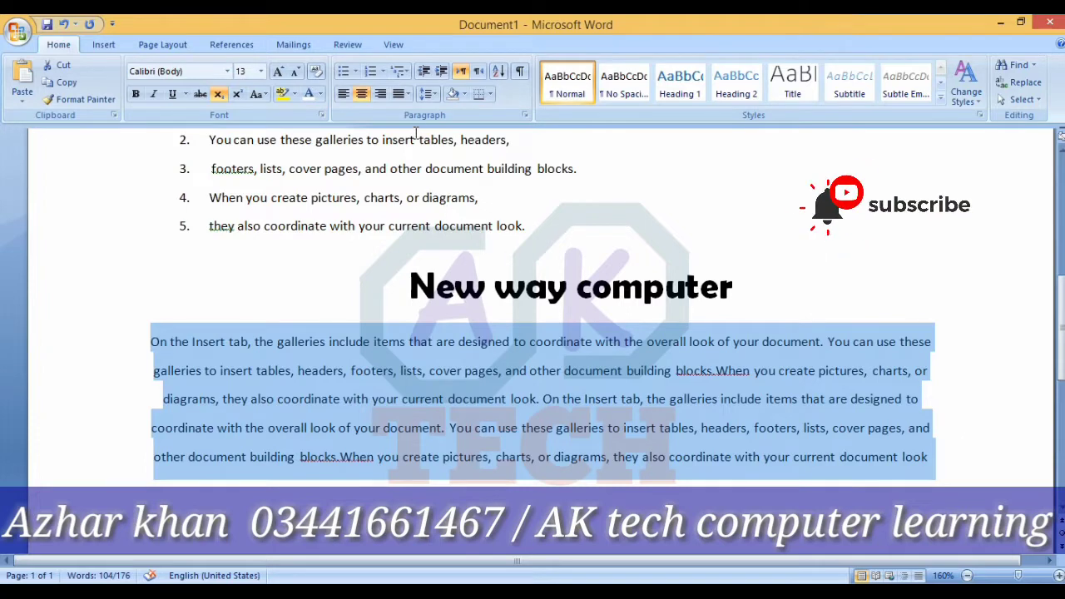
Step: Fully justify the selected paragraph after briefly trying left alignment
left_click(407, 94)
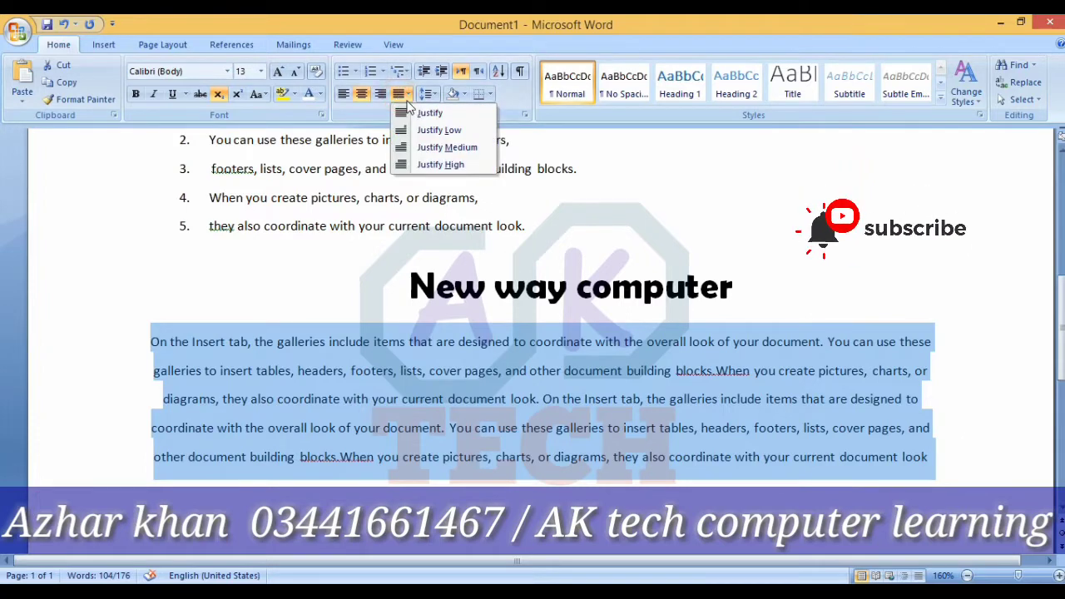
left_click(409, 110)
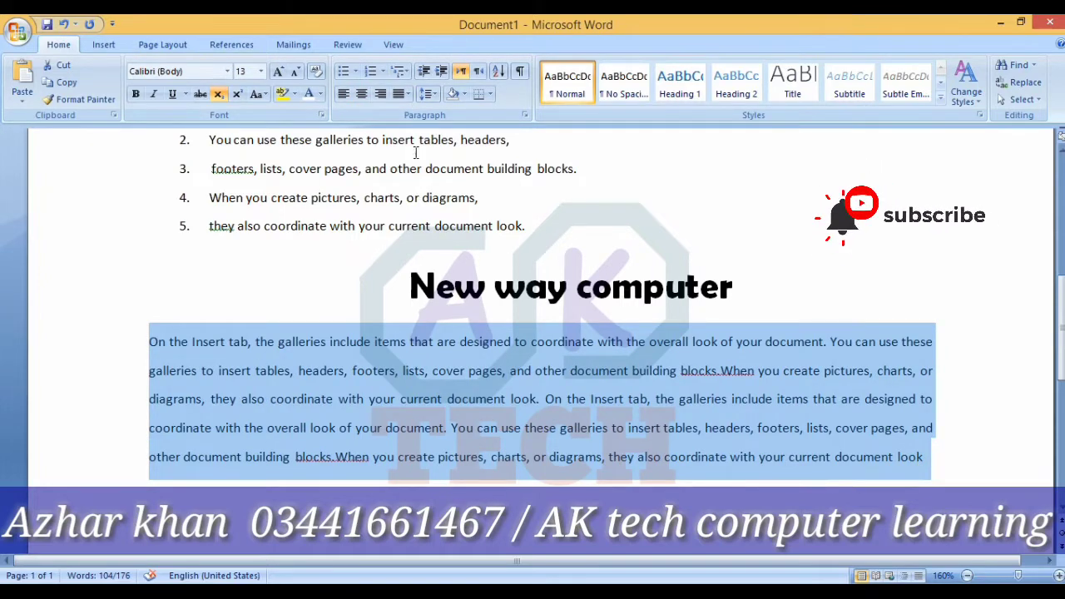
left_click(344, 93)
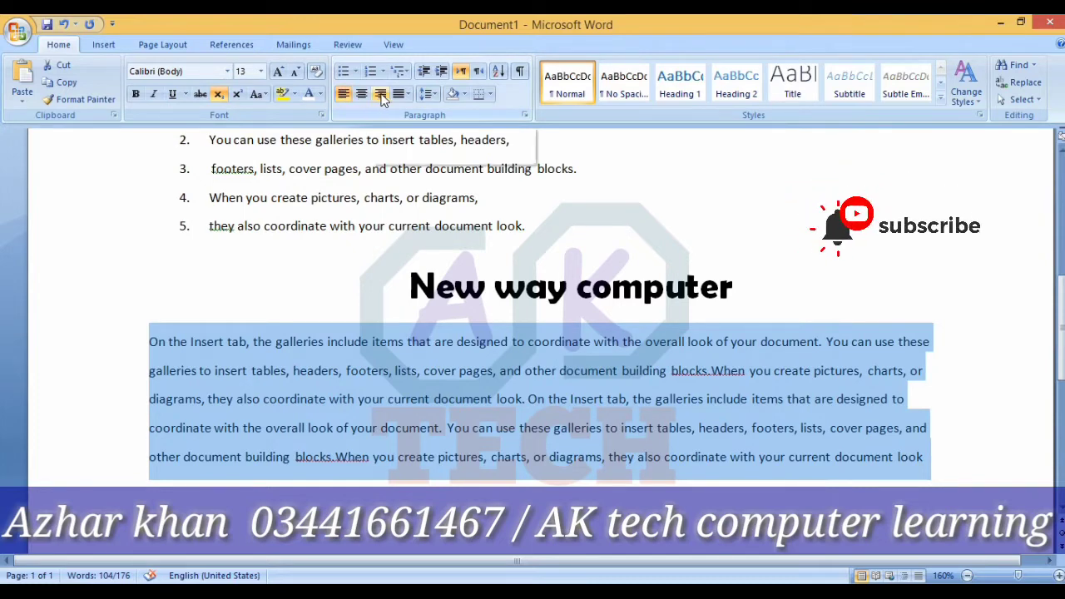
left_click(405, 95)
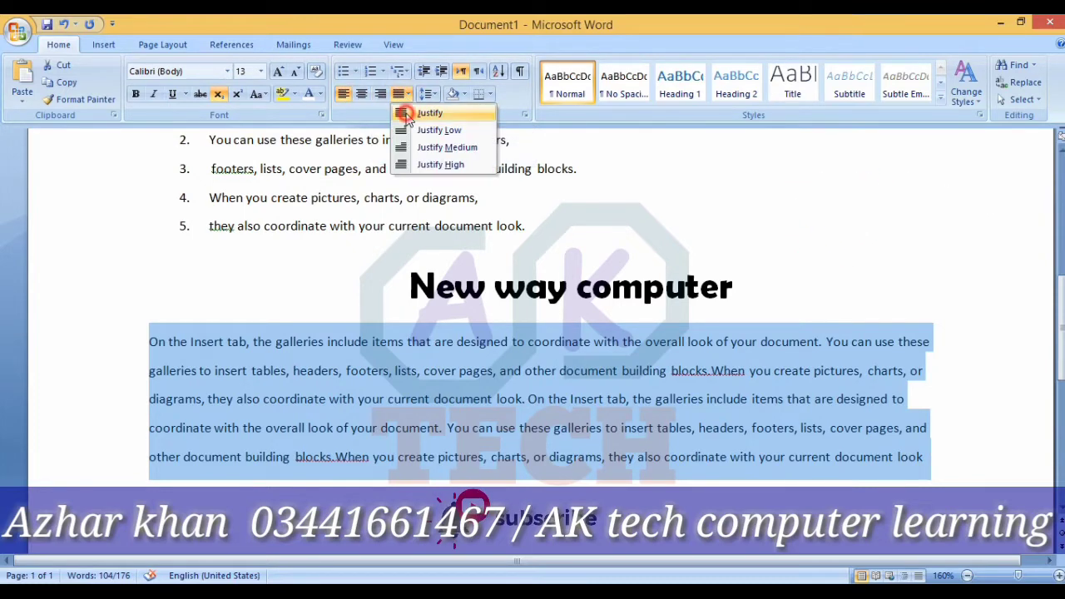
left_click(426, 112)
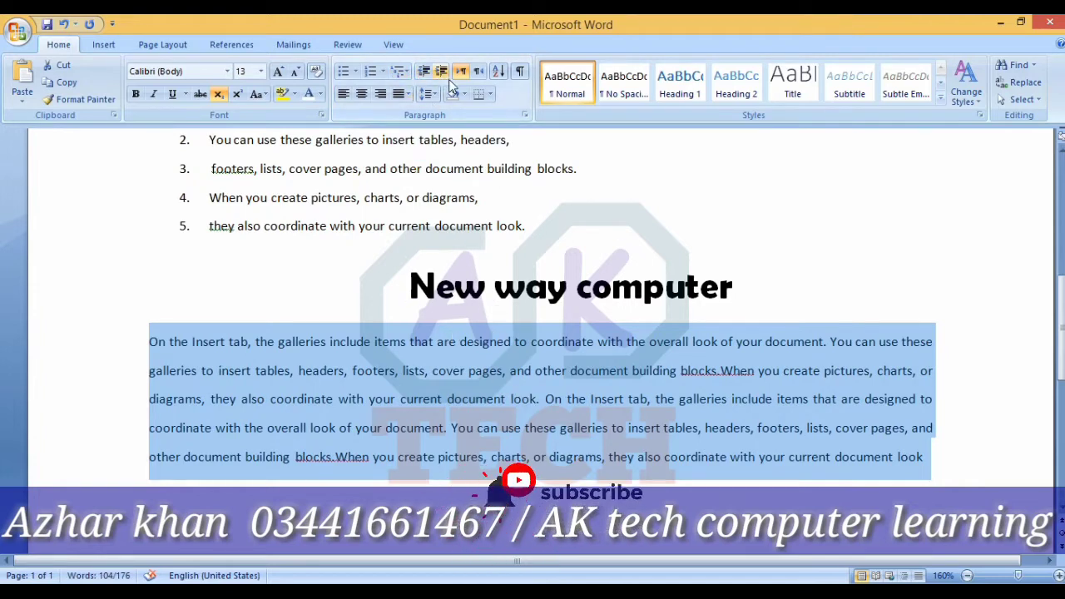
Step: Add an empty line below the justified paragraph and put the cursor on it
scroll(476, 378, "down", 1)
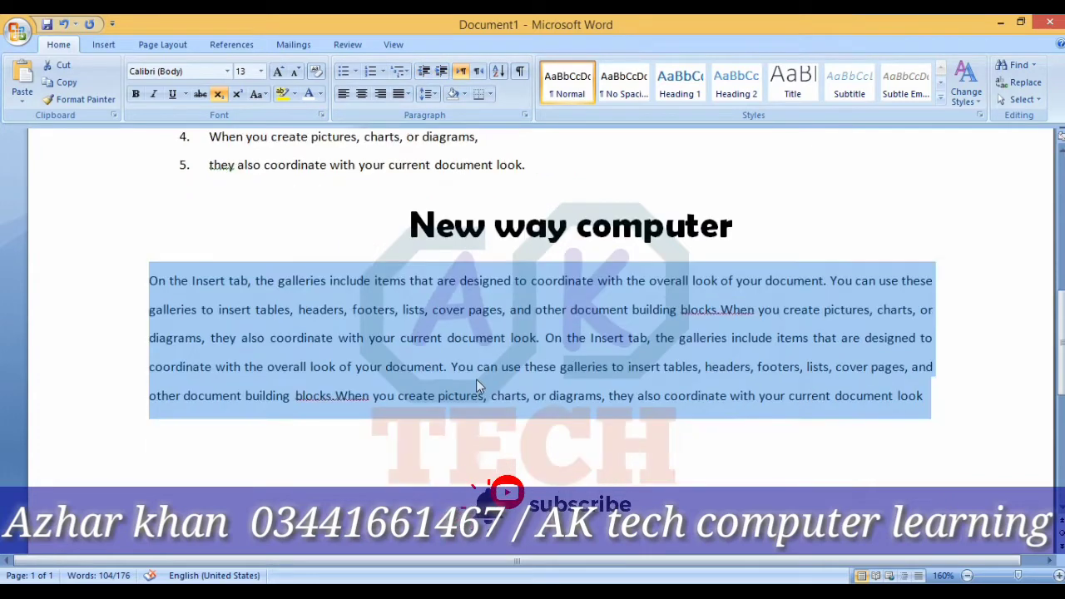
scroll(476, 379, "down", 2)
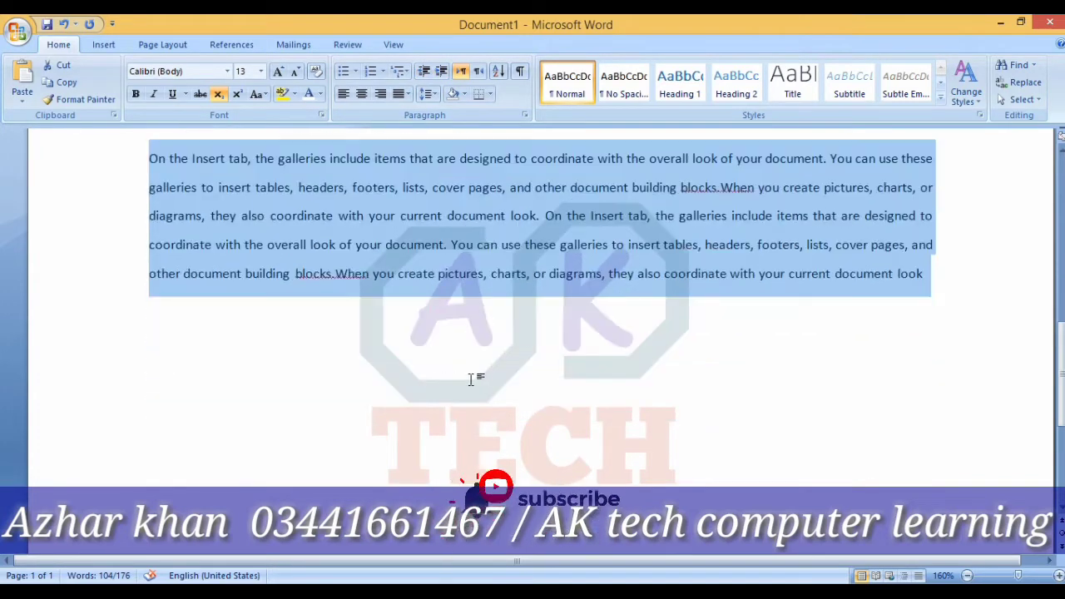
left_click(144, 310)
left_click(932, 277)
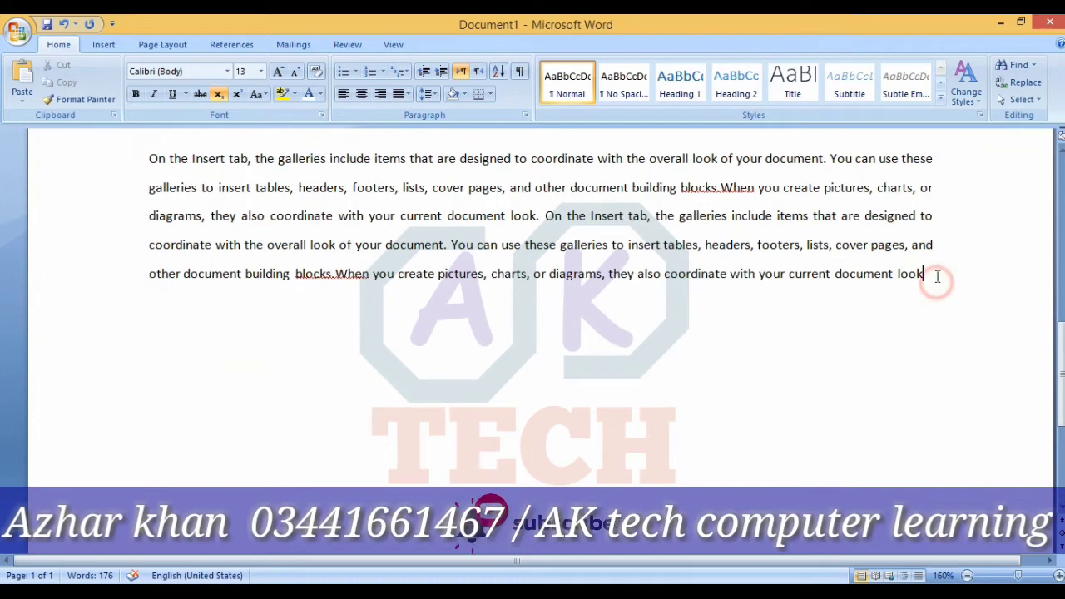
key("Return")
scroll(895, 312, "up", 4)
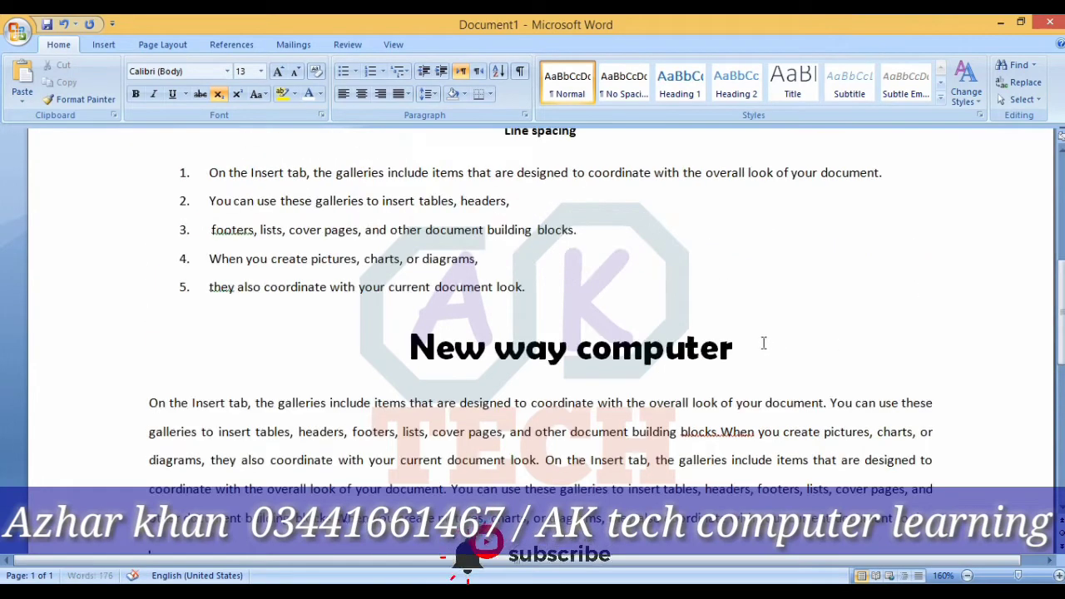
left_click_drag(739, 346, 410, 348)
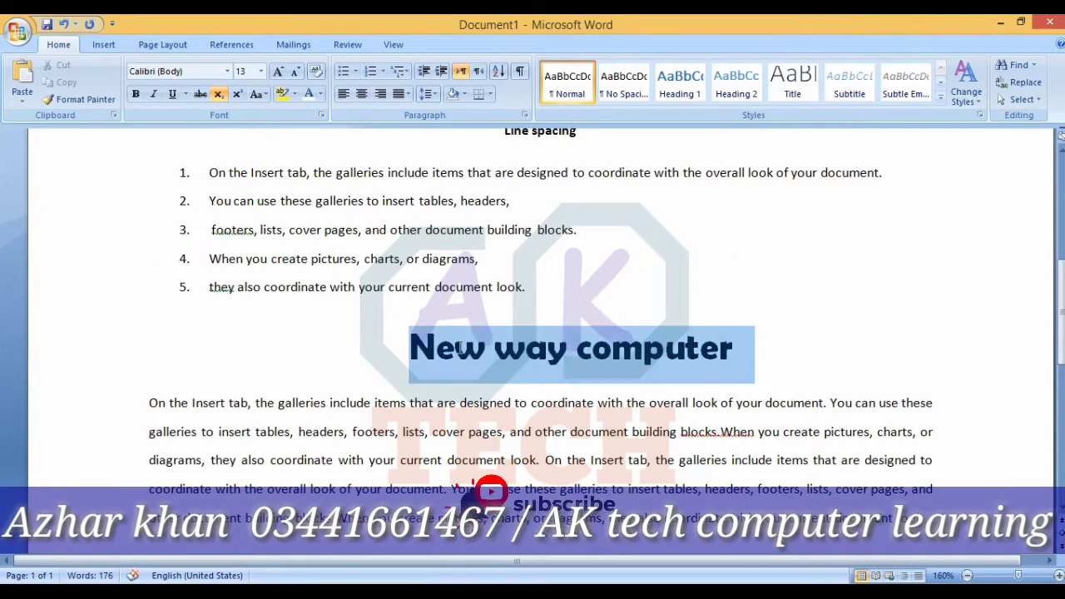
left_click(488, 381)
scroll(495, 387, "down", 3)
scroll(495, 386, "down", 1)
left_click(46, 291)
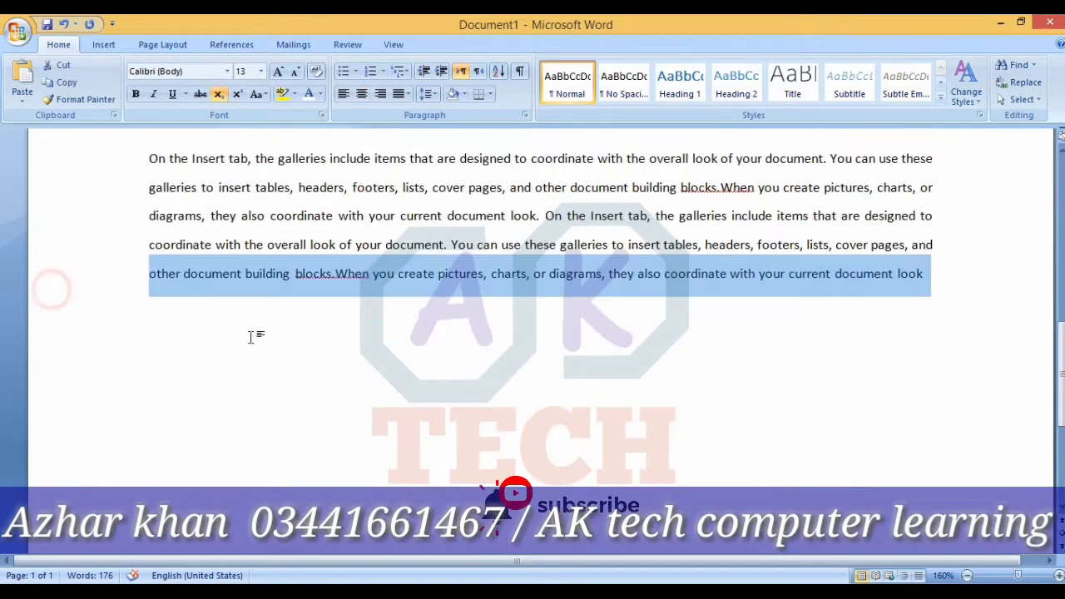
left_click(219, 335)
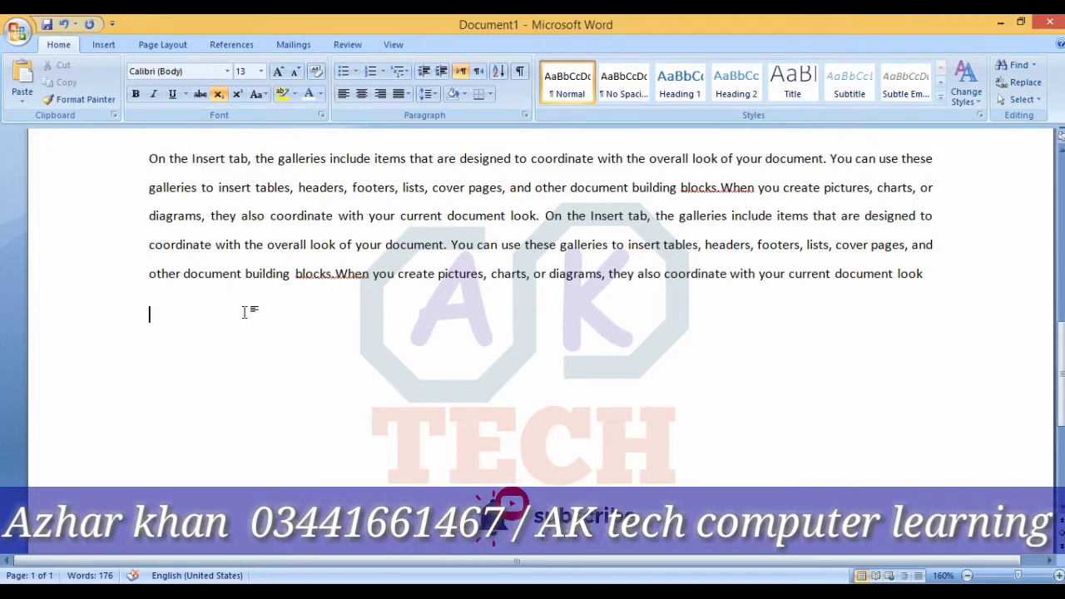
Step: Type 'new way college' below the paragraph, fixing the typo, and enlarge it to 21 pt
type("new way")
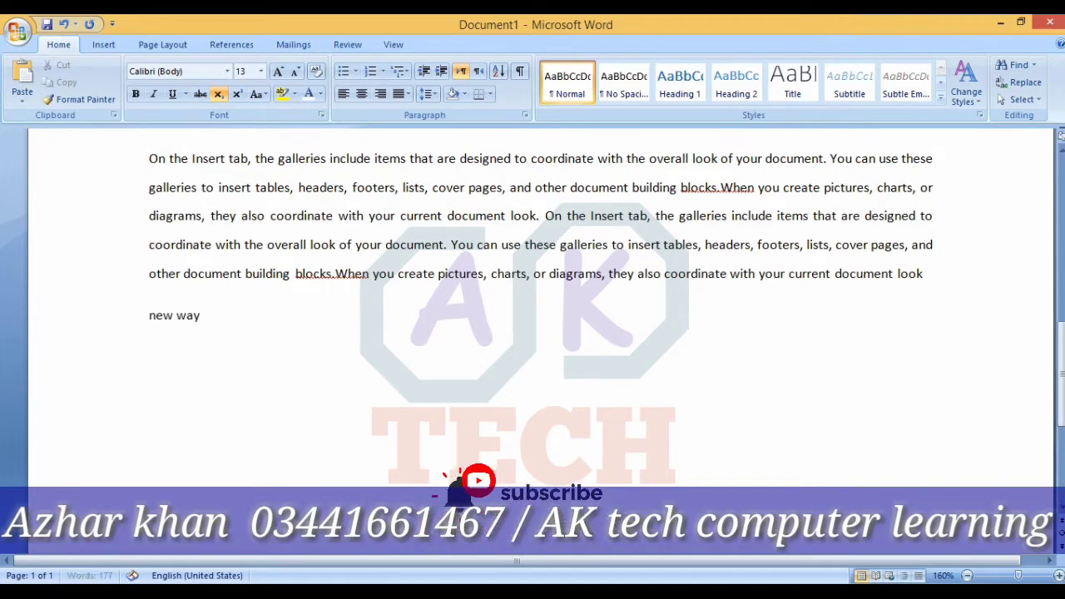
type(" collge")
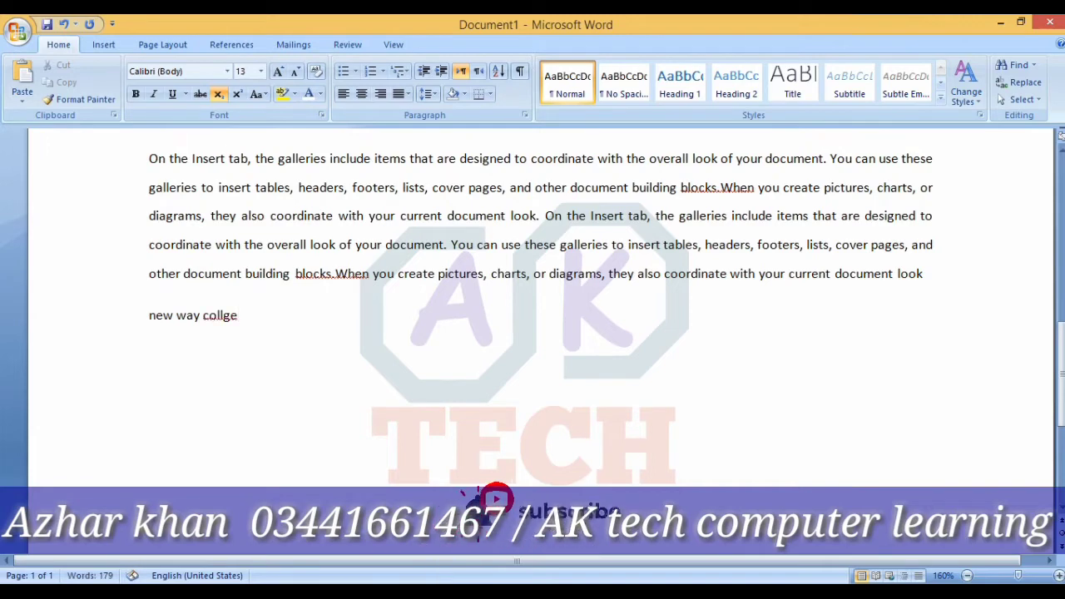
key("BackSpace")
key("BackSpace")
type("eg")
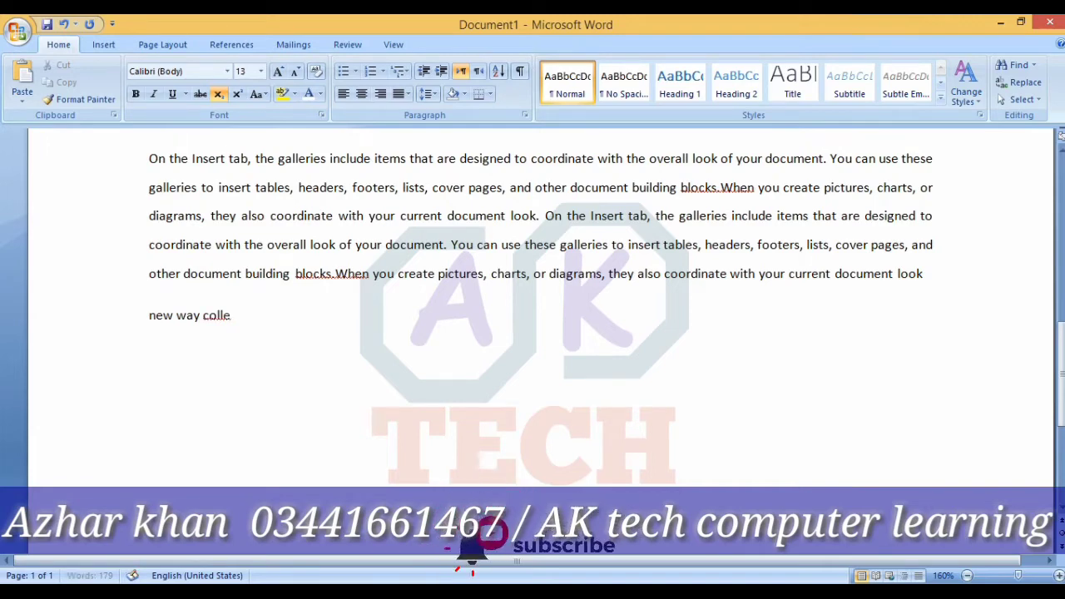
type("e")
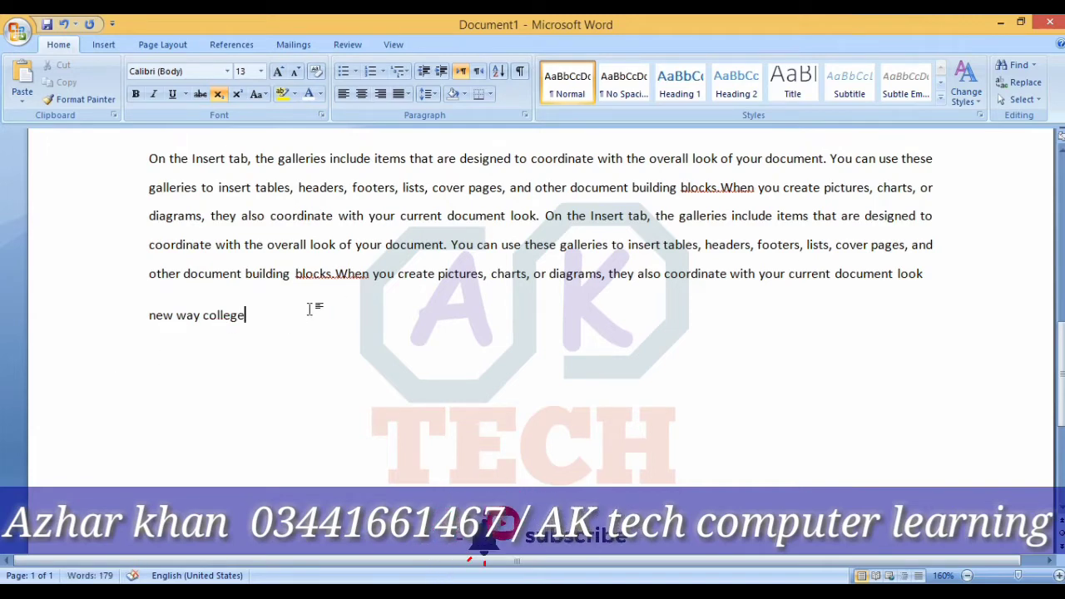
left_click_drag(283, 310, 131, 317)
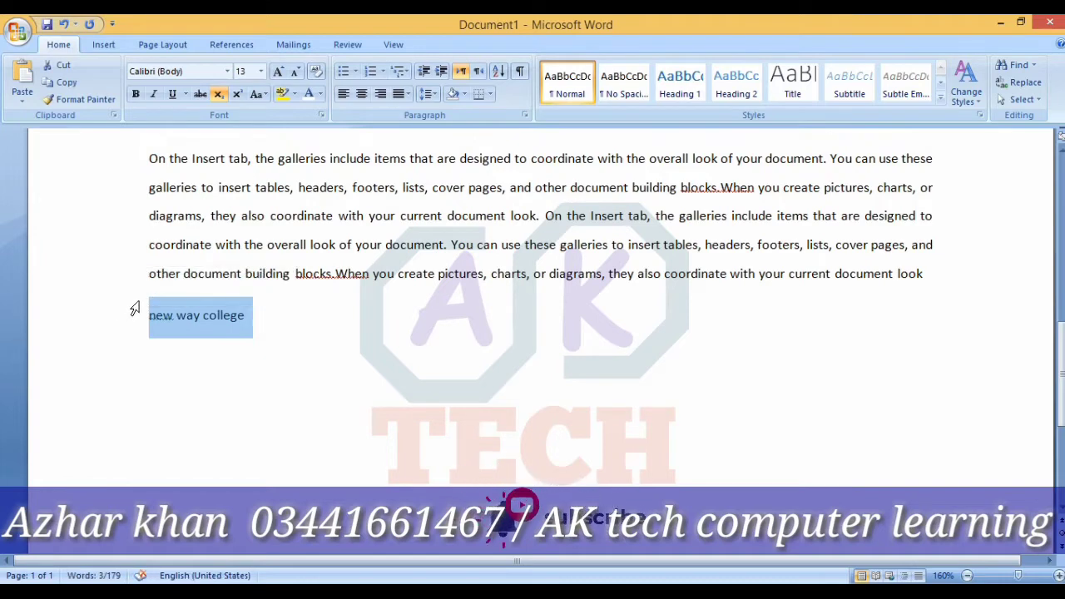
key("ctrl+bracketright")
key("ctrl+bracketright")
key("ctrl+bracketright")
key("ctrl+bracketright")
key("ctrl+bracketright")
key("ctrl+bracketright")
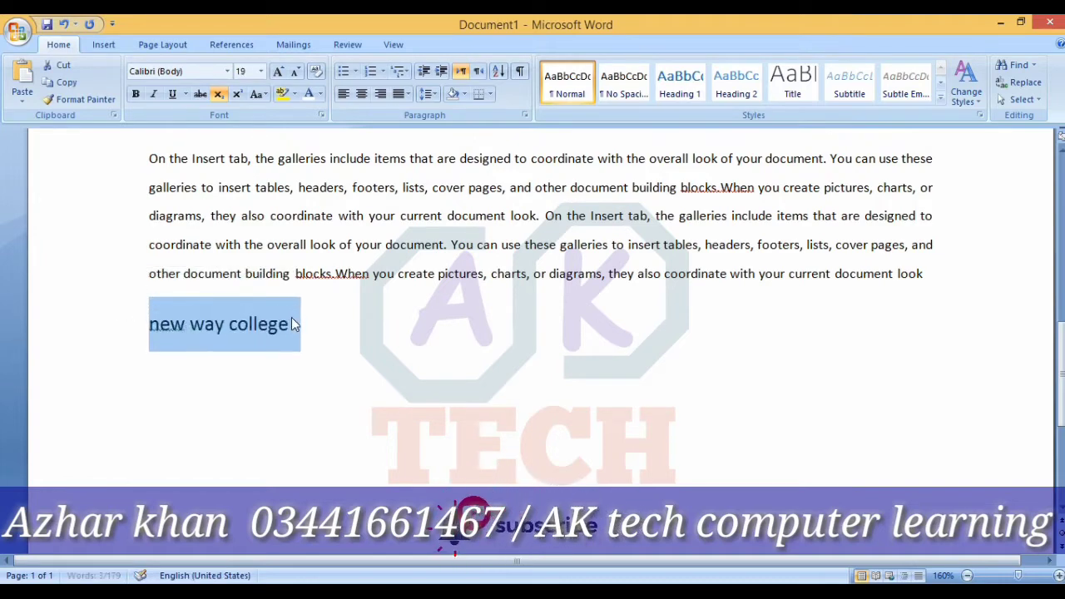
key("ctrl+bracketright")
key("ctrl+bracketright")
Step: Reselect the whole new way college line
left_click(270, 383)
left_click_drag(301, 328, 308, 333)
scroll(308, 335, "up", 4)
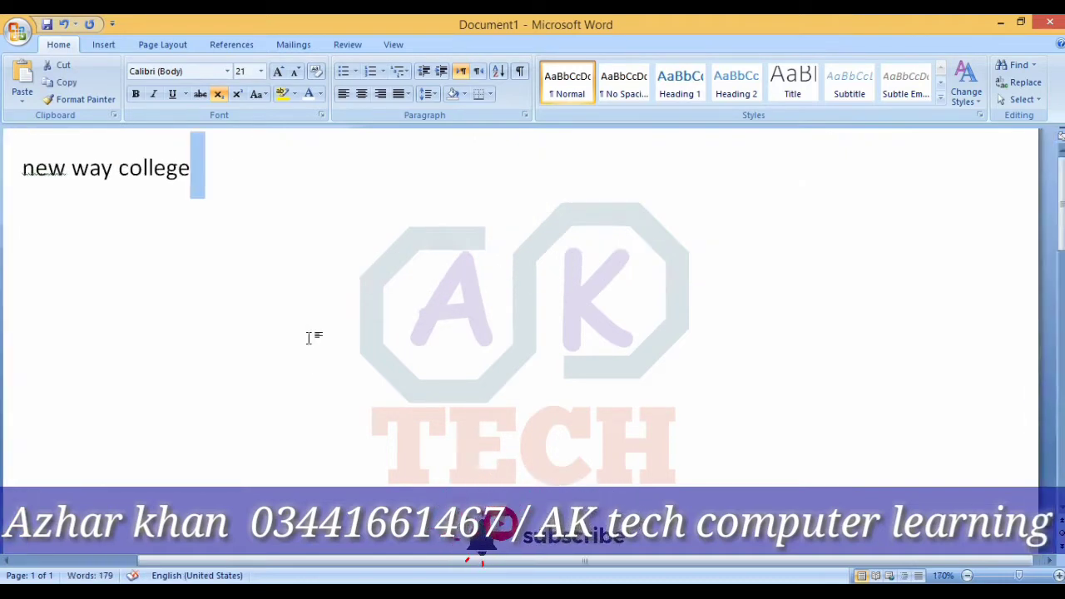
scroll(287, 334, "up", 2)
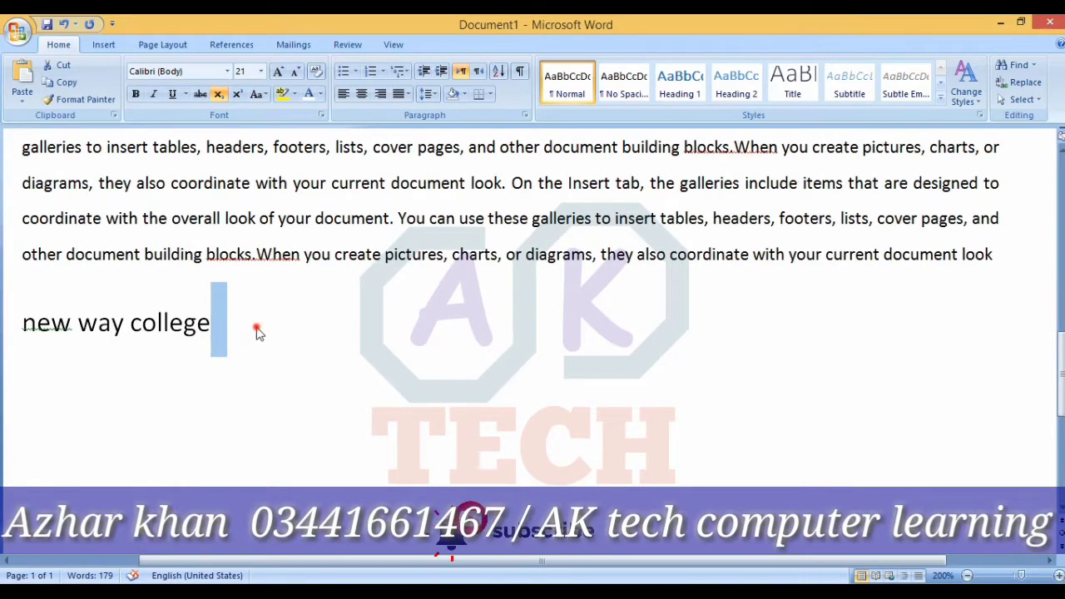
left_click(258, 331)
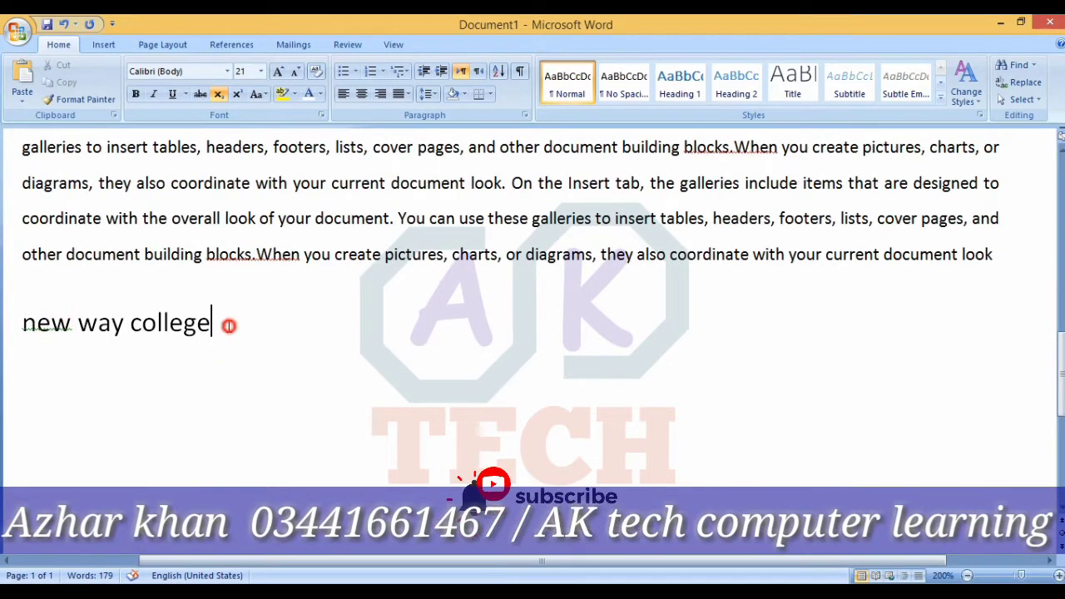
left_click_drag(225, 325, 43, 337)
Step: Capitalize each word so the line reads 'New Way College'
key("shift+F3")
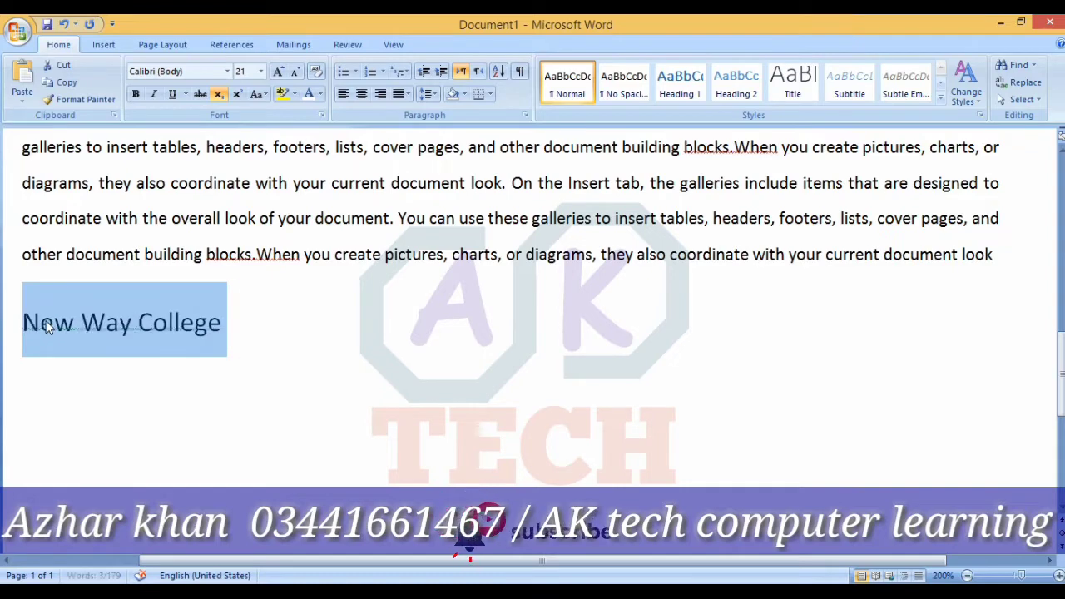
left_click(291, 330)
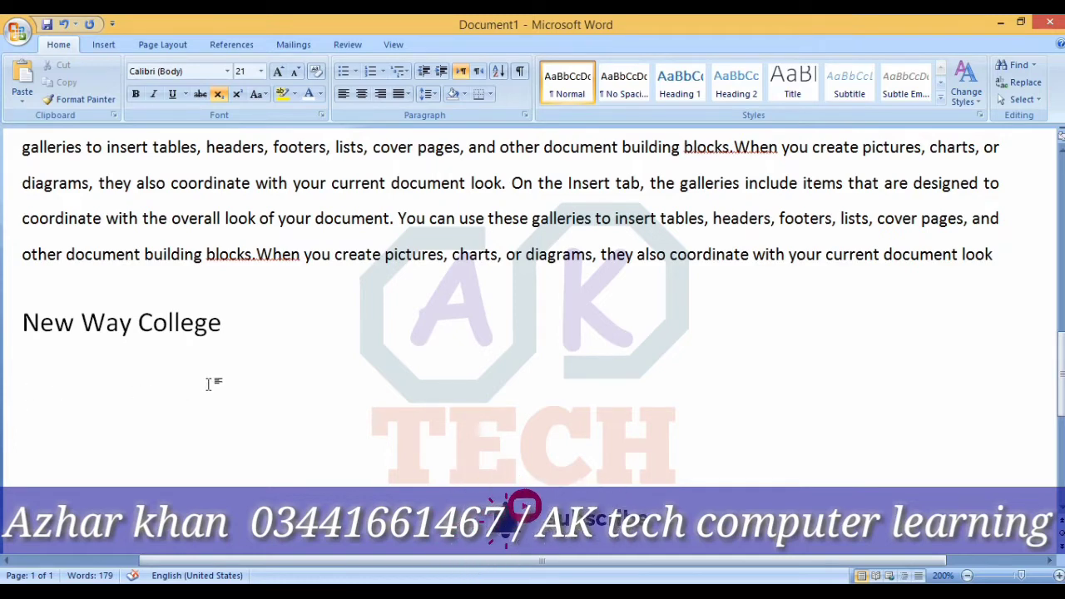
left_click(225, 325)
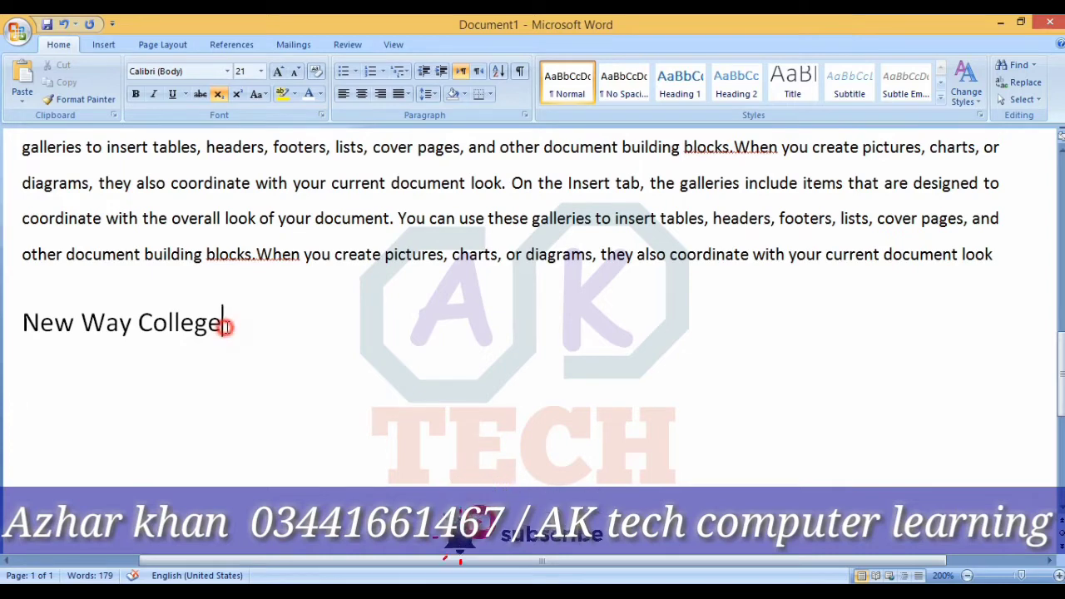
Step: Move to the empty line below New Way College and begin typing 'ne'
left_click(217, 383)
left_click(222, 322)
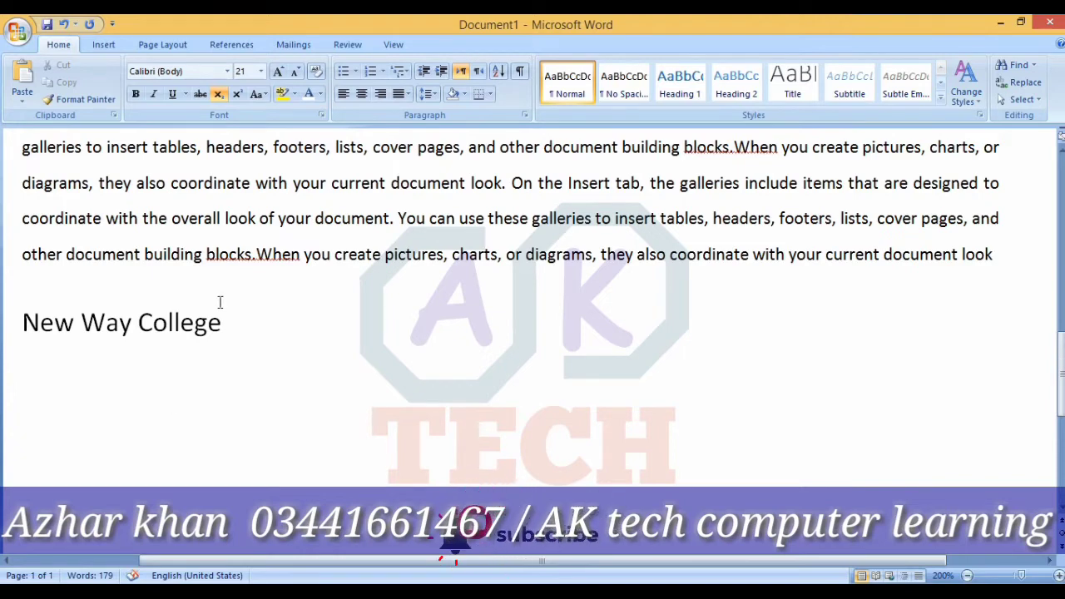
type("new way collge")
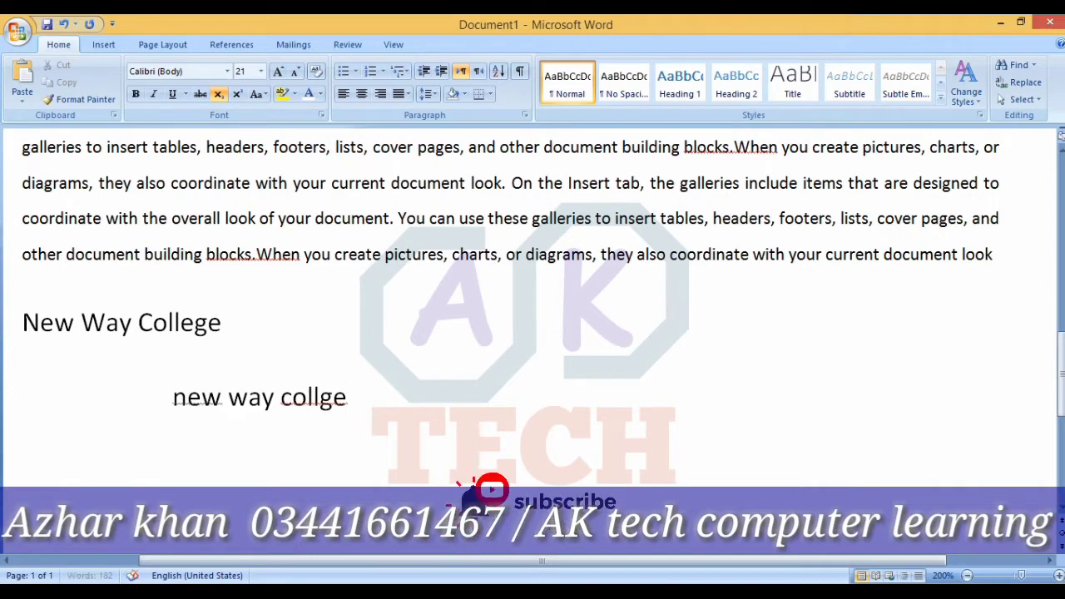
Step: Add a line two tabs further right reading 'new way college', fixing the collge typo
key("Return")
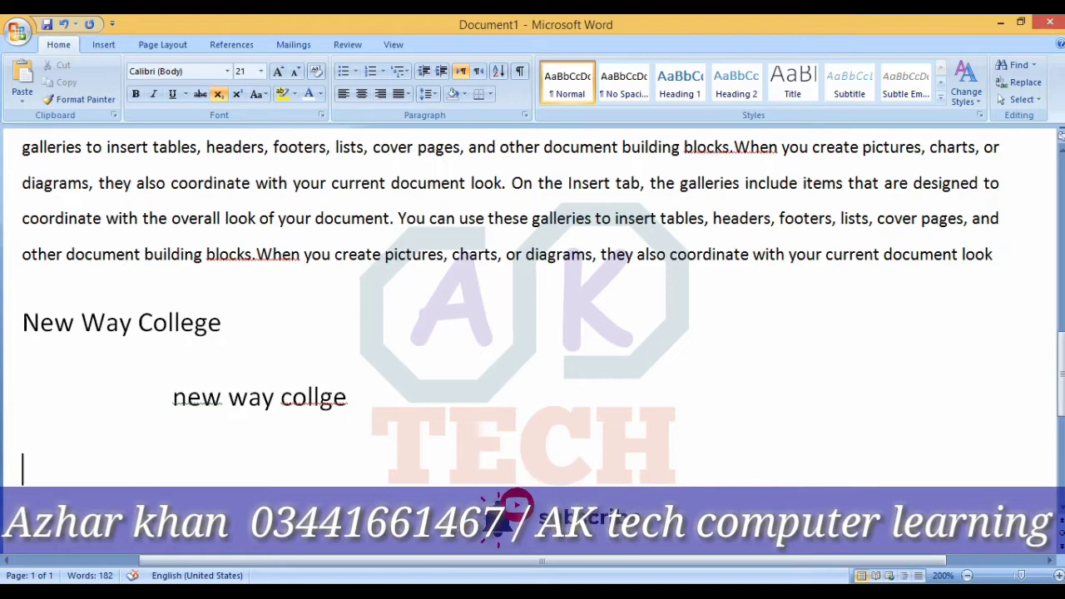
key("Tab")
key("Tab")
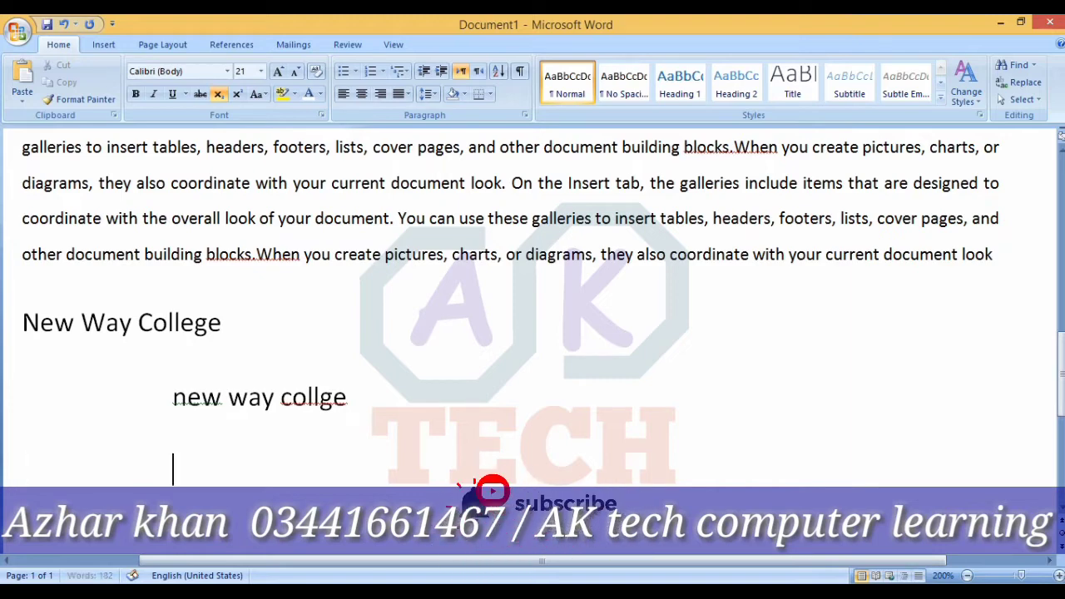
key("Tab")
key("Tab")
key("Tab")
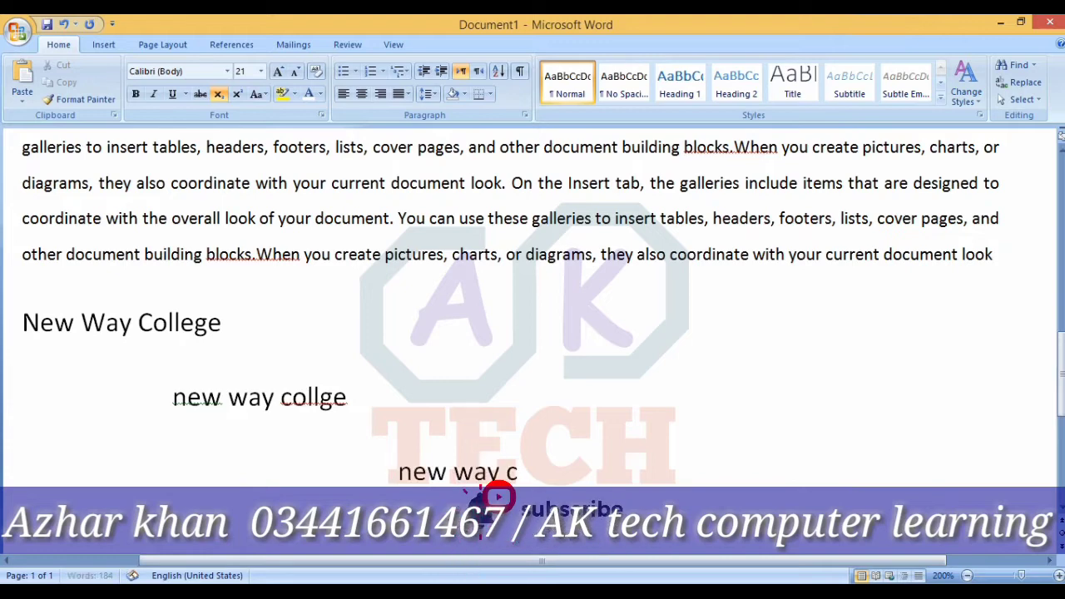
type("ollege")
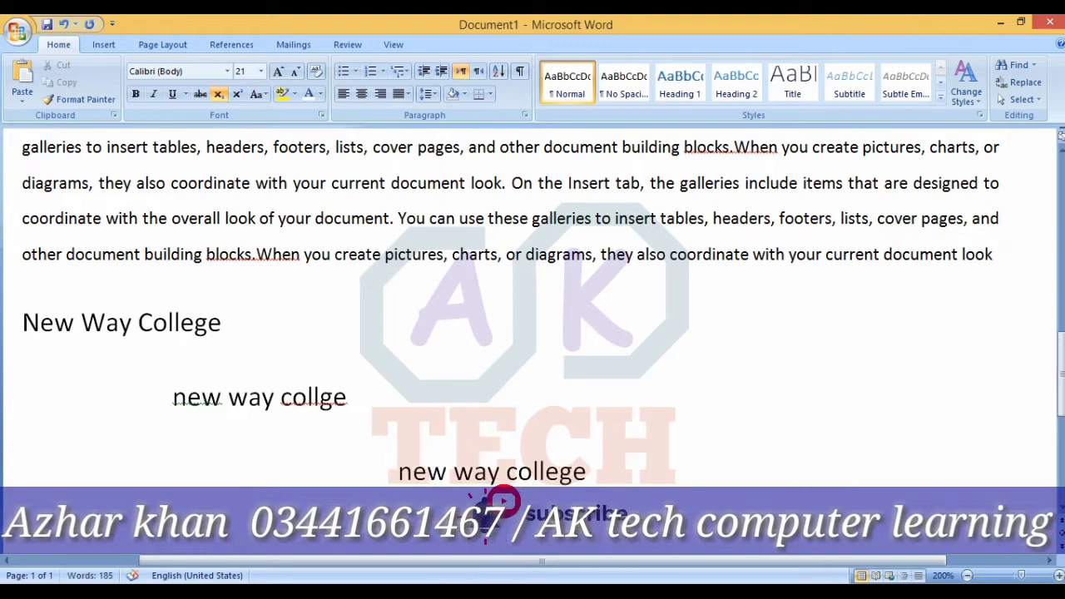
left_click(319, 398)
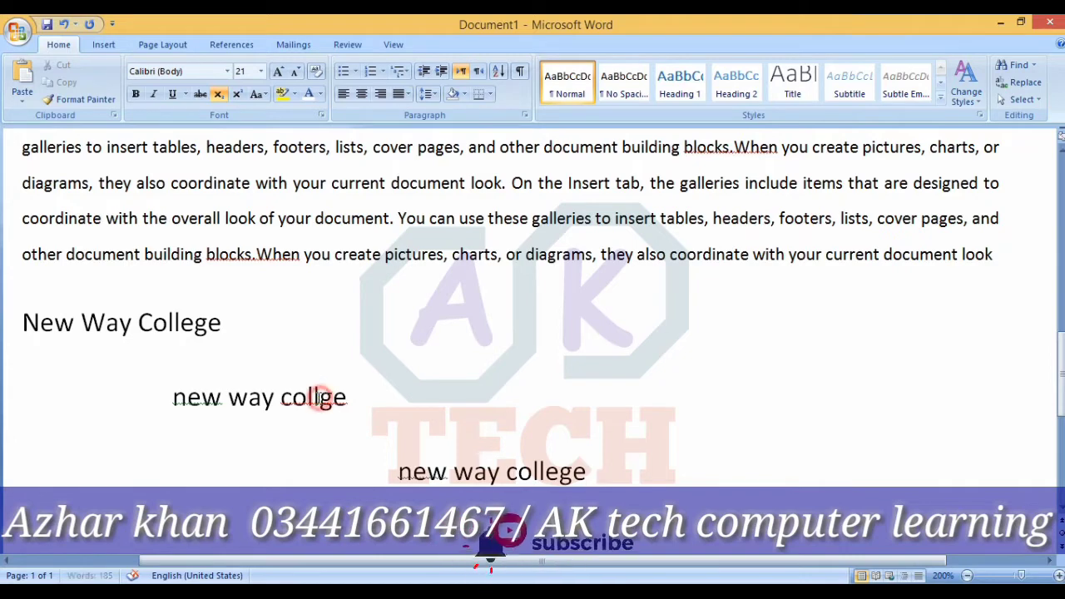
type("e")
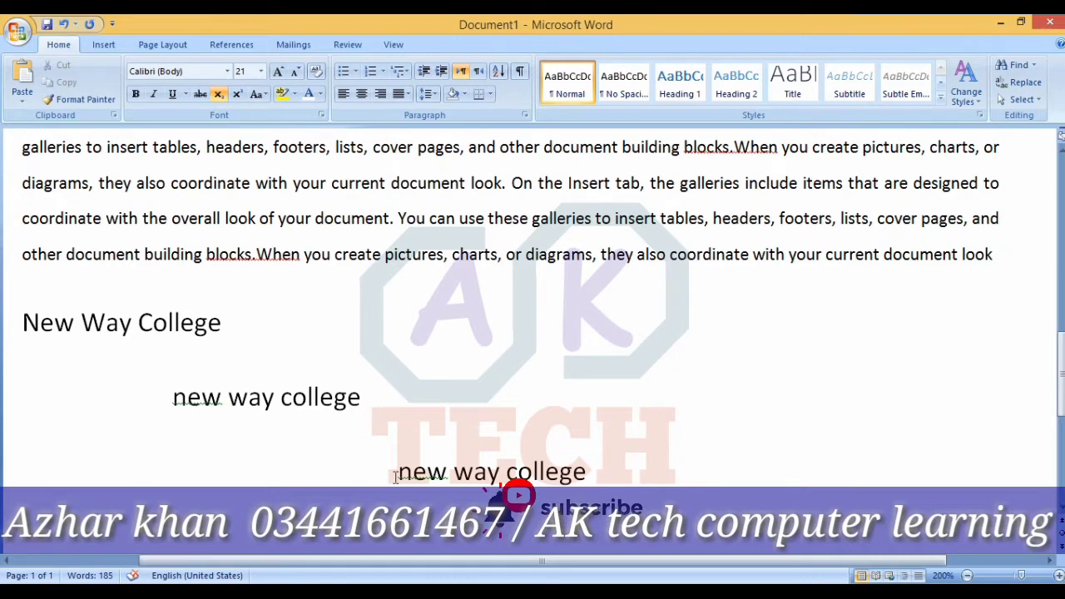
Step: Start a new empty line after the last line of text
scroll(396, 478, "down", 2)
left_click(613, 408)
key("Return")
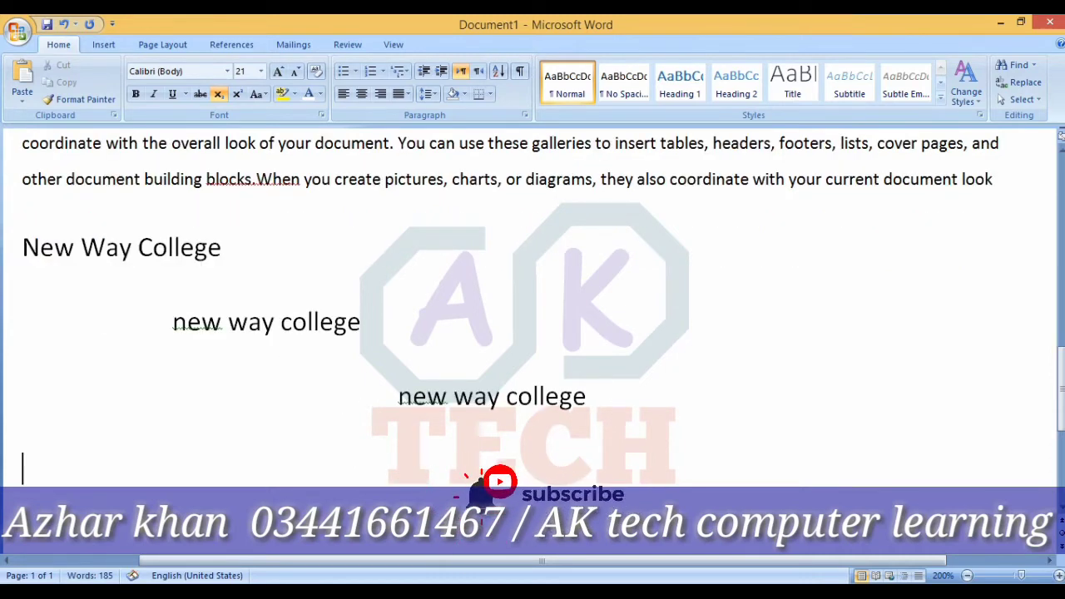
Step: Indent the empty line five steps, type 'new way college' fixing the typo, and start a new line
left_click(438, 72)
left_click(438, 72)
left_click(438, 72)
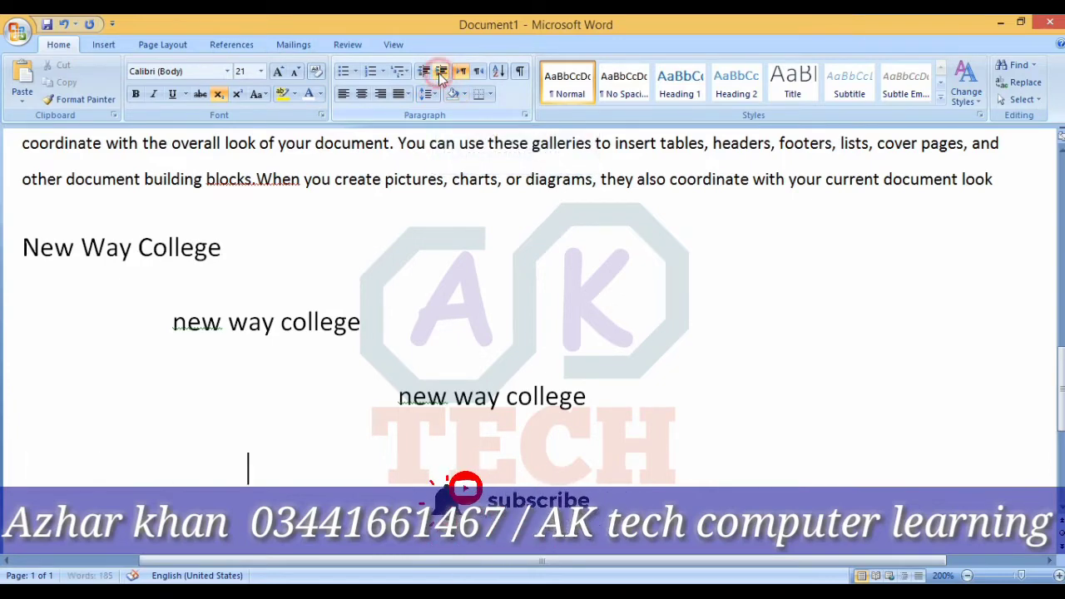
left_click(438, 72)
left_click(438, 73)
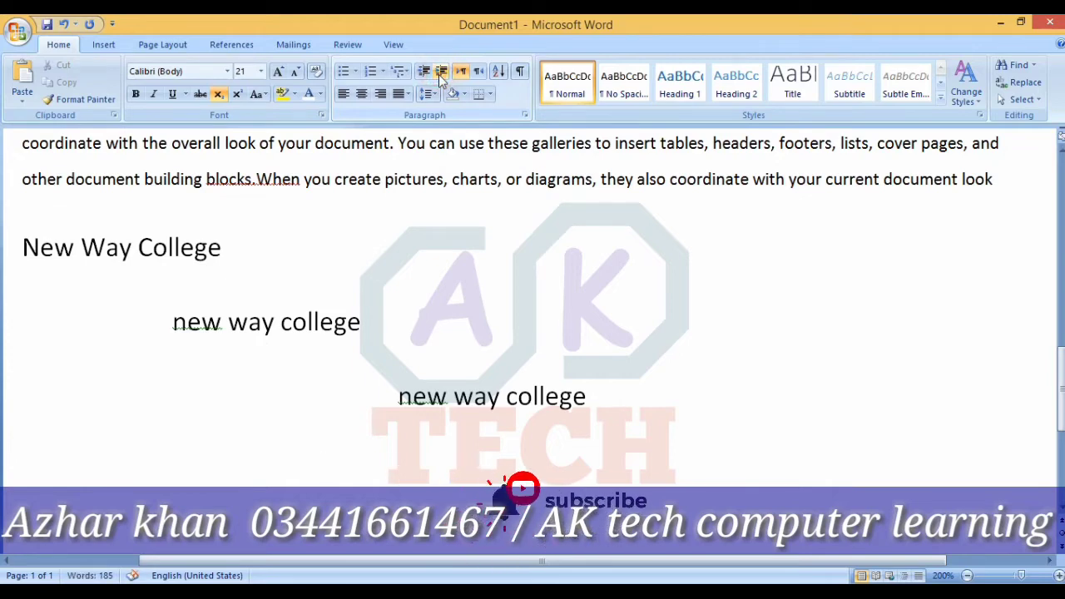
type("new way")
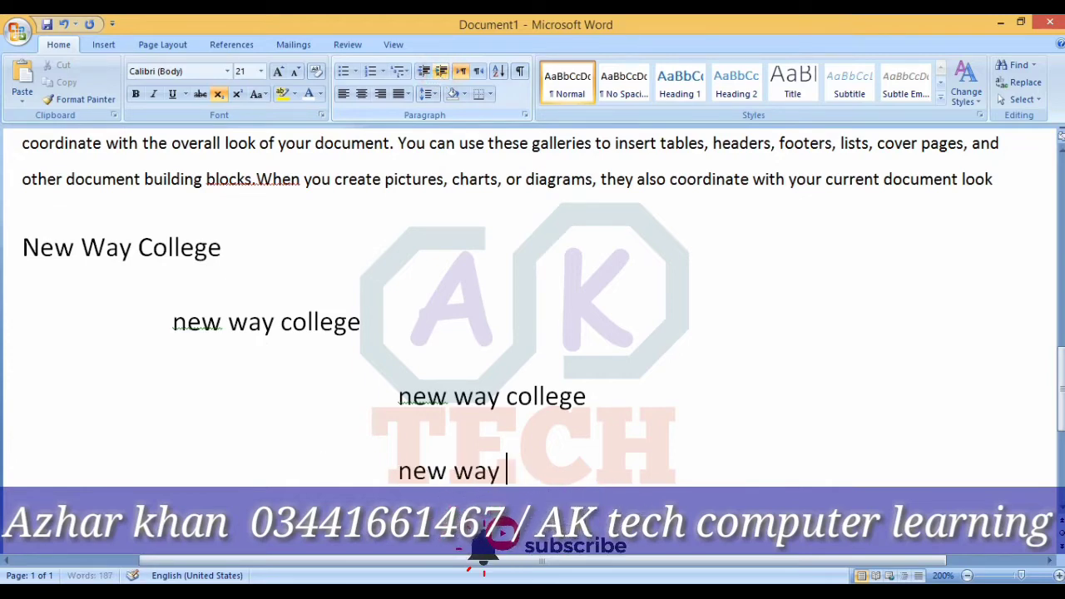
type(" collge")
key("BackSpace")
key("BackSpace")
type("e")
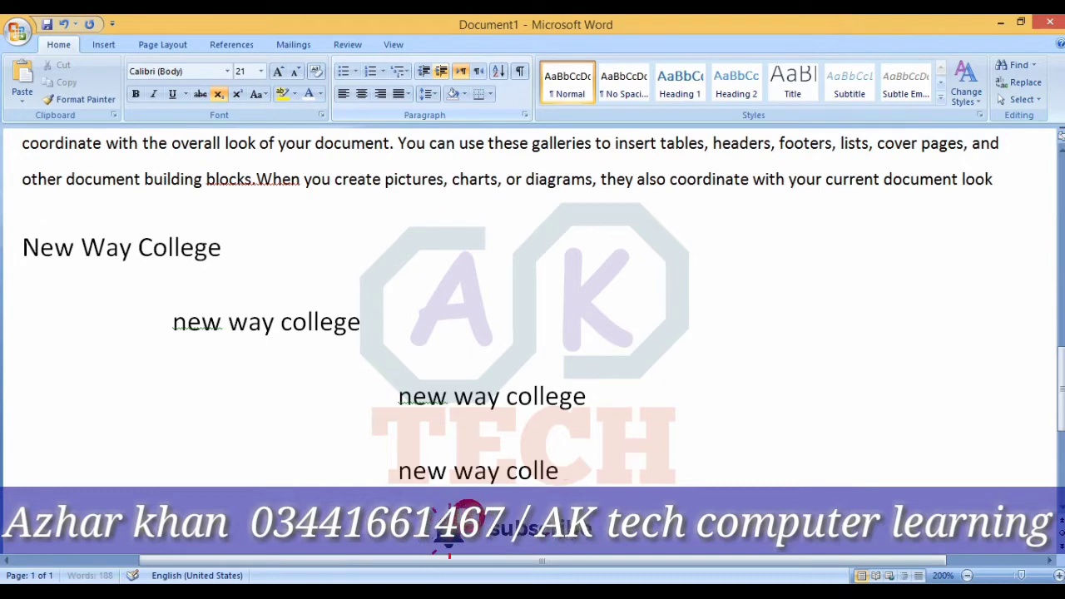
type("ge")
key("Return")
type("new way")
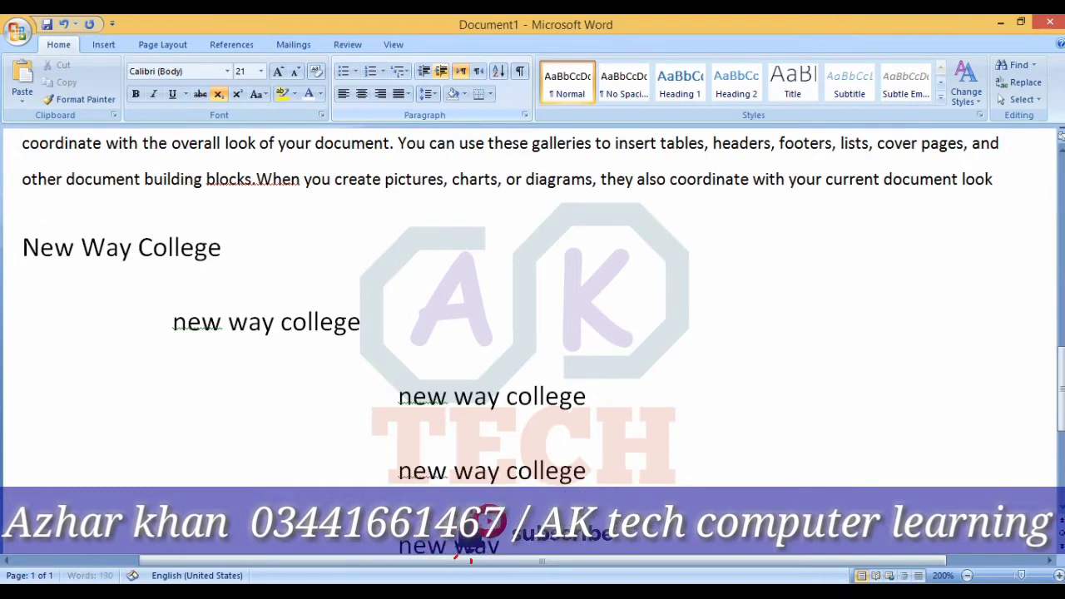
Step: Move the bottom line three indent steps back left and complete its 'new way college' text
type("college")
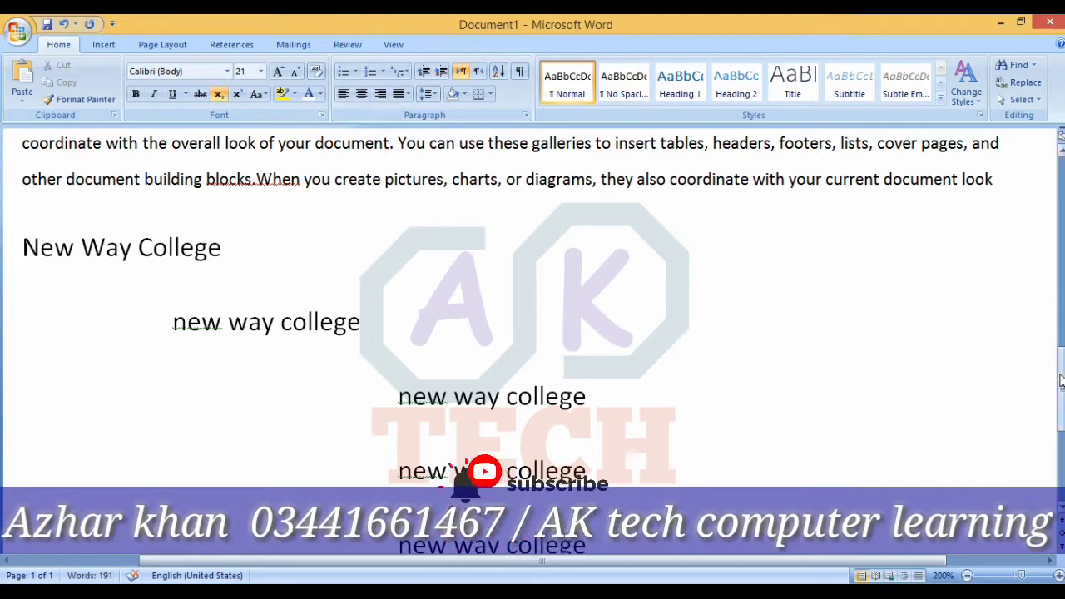
left_click_drag(1060, 389, 1062, 408)
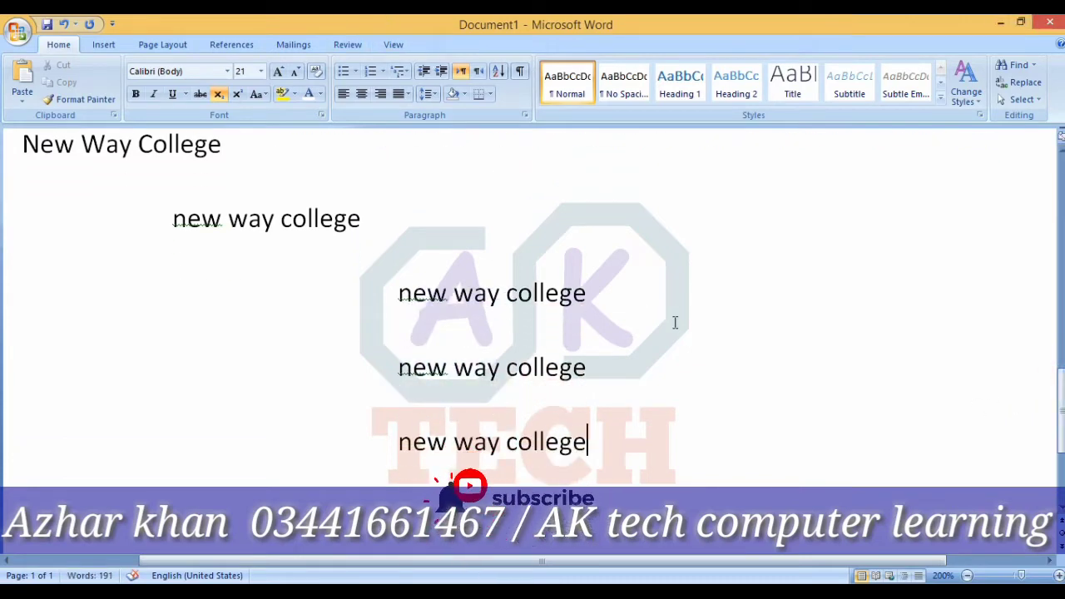
left_click(422, 72)
left_click(423, 73)
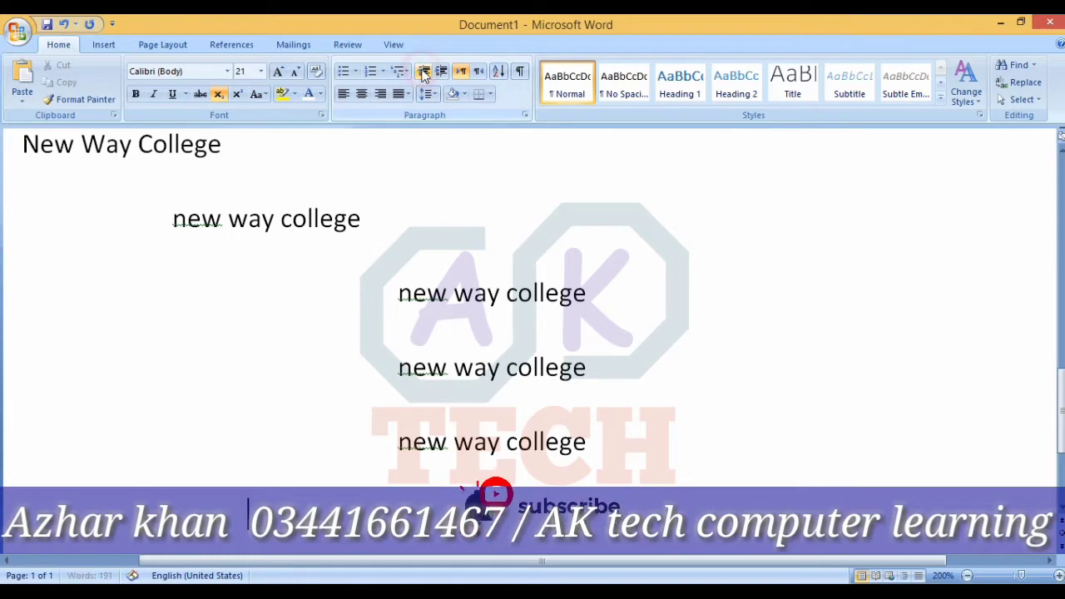
left_click(423, 73)
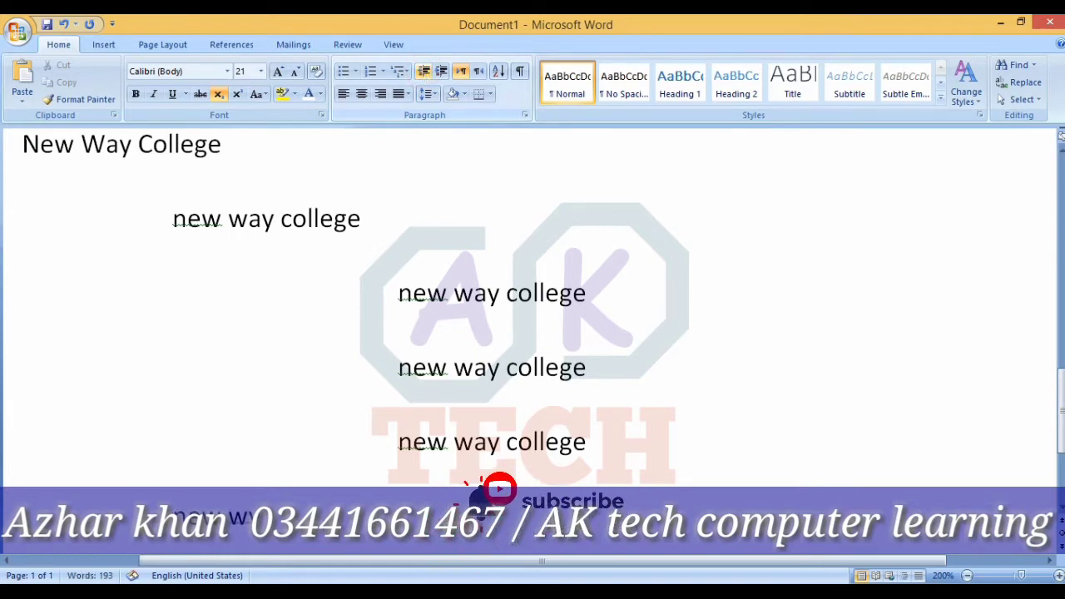
type("ay ")
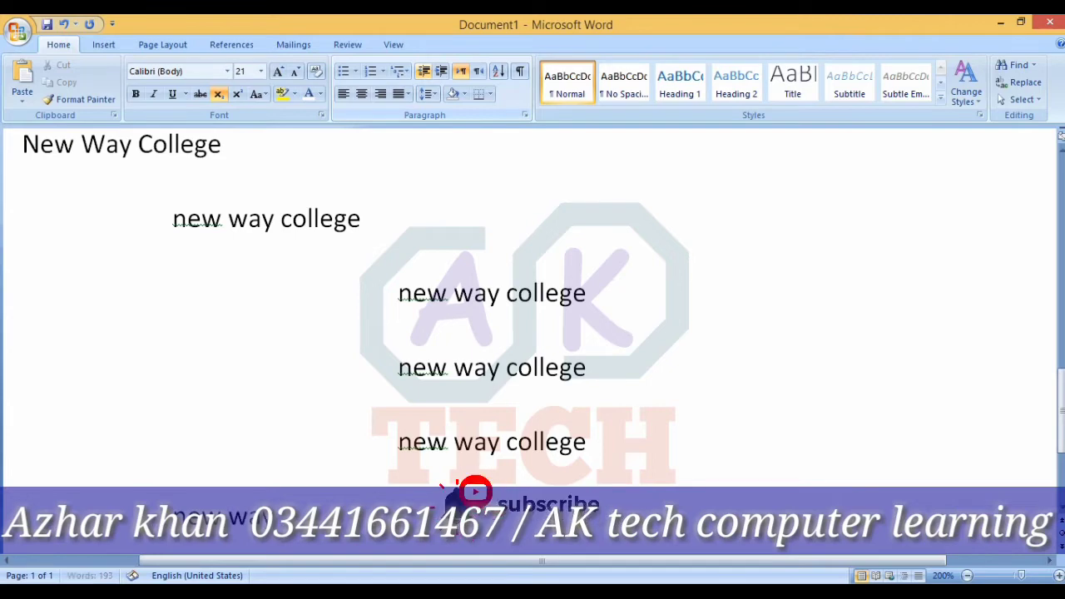
type("college")
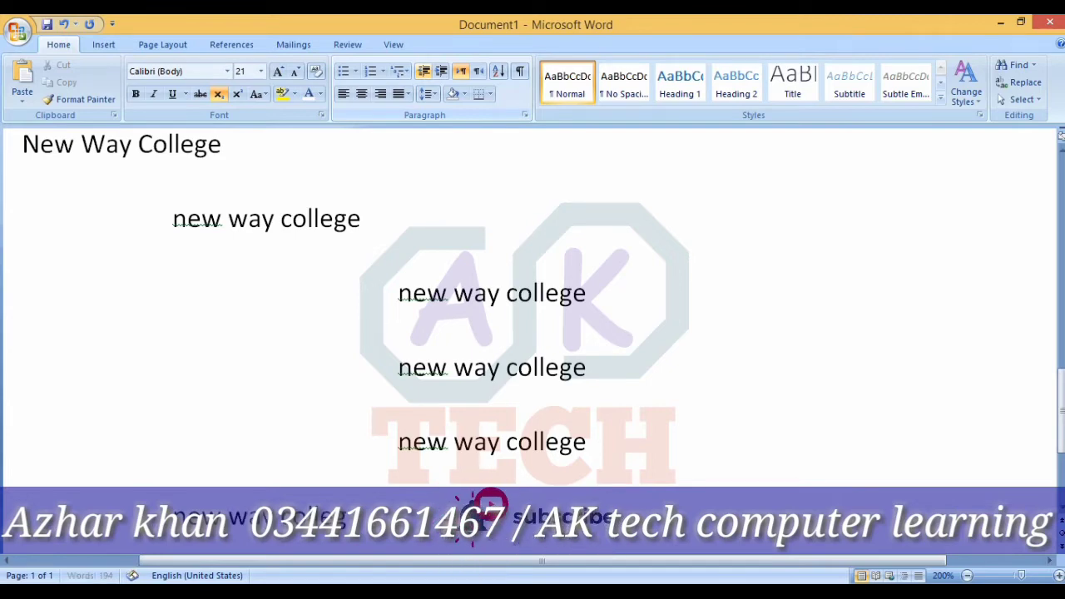
Step: Add another 'new way college' line below, correcting the collge typo
key("Return")
type("ne")
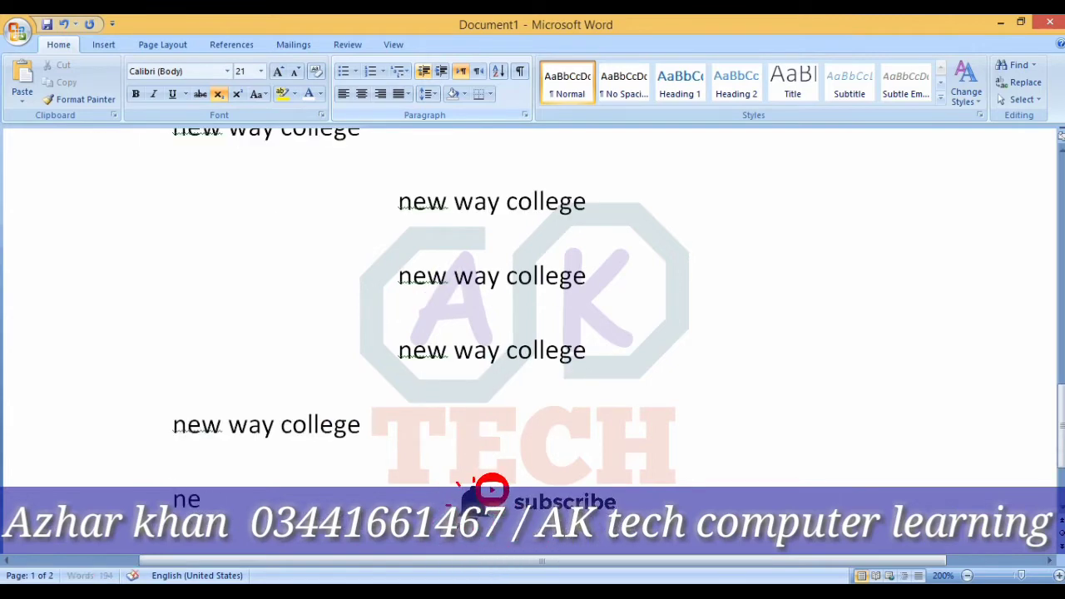
type("w way collg")
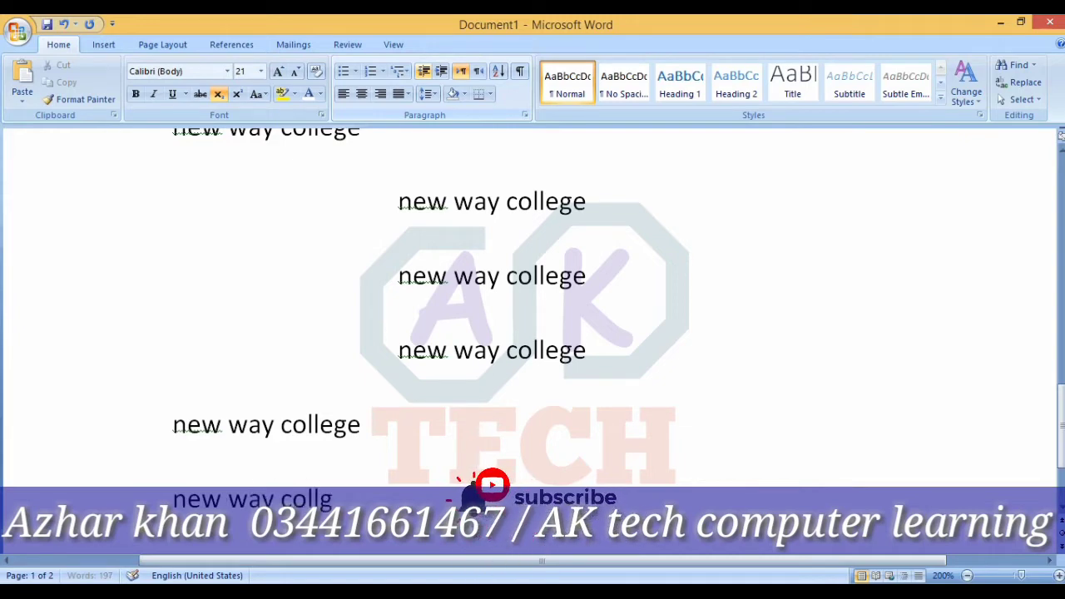
type("e")
key("BackSpace")
key("BackSpace")
type("ege")
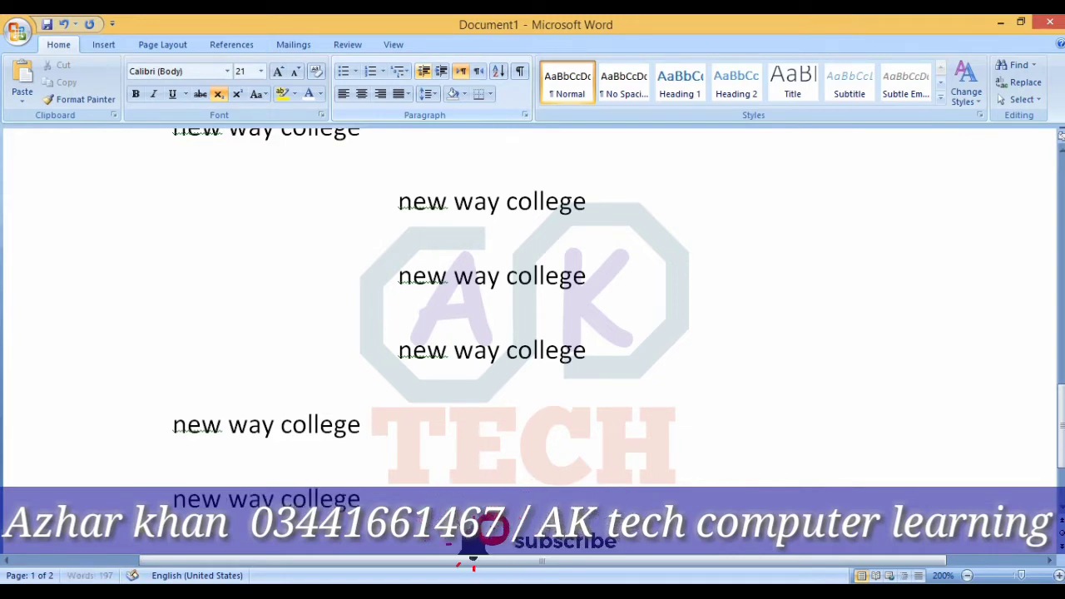
Step: Insert a page break and type a four-step-indented 'new way computer academy' line, trimming its end
key("ctrl+Return")
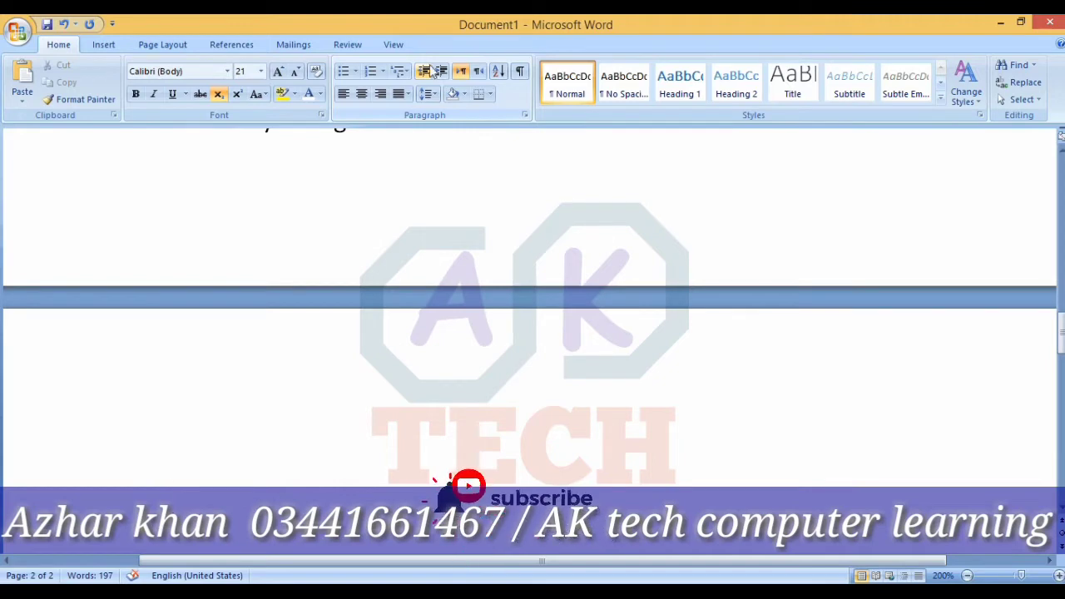
left_click(441, 72)
left_click(441, 72)
left_click(441, 72)
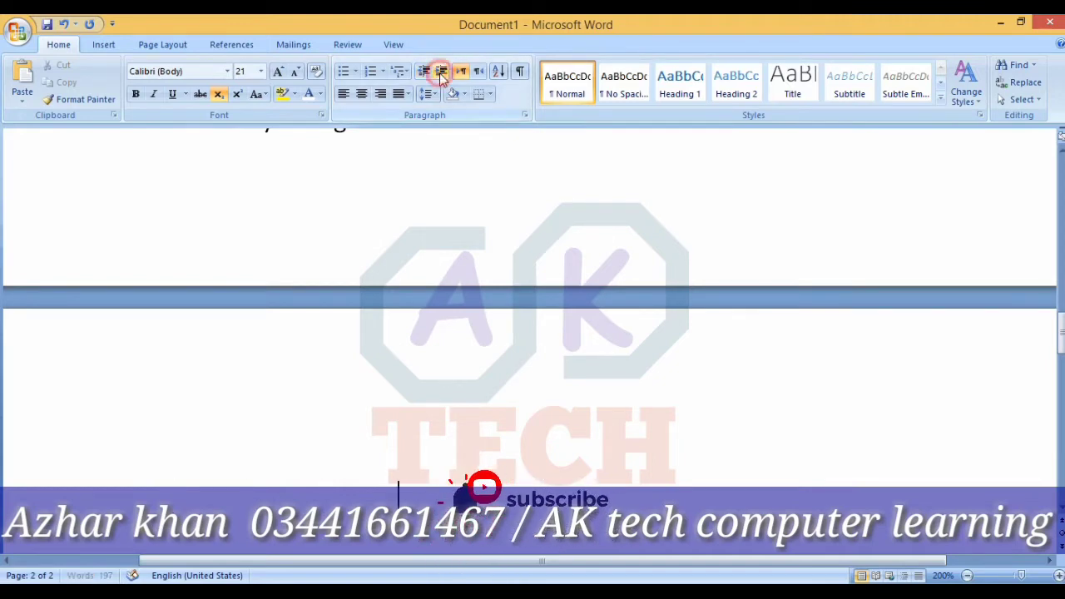
left_click(441, 71)
left_click(441, 71)
left_click(441, 72)
left_click(441, 71)
type("ne")
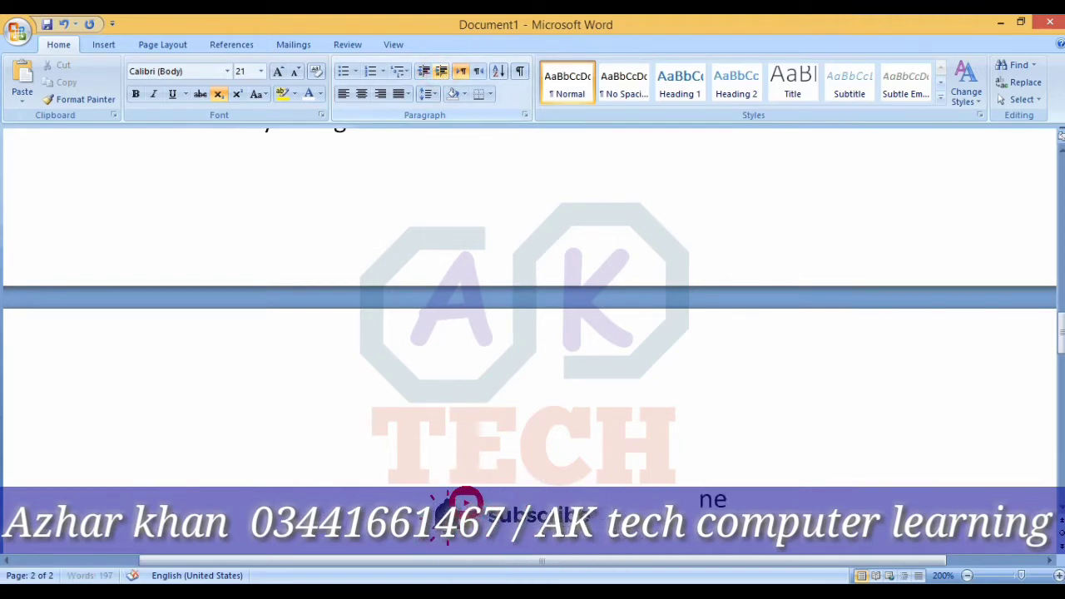
type("w way")
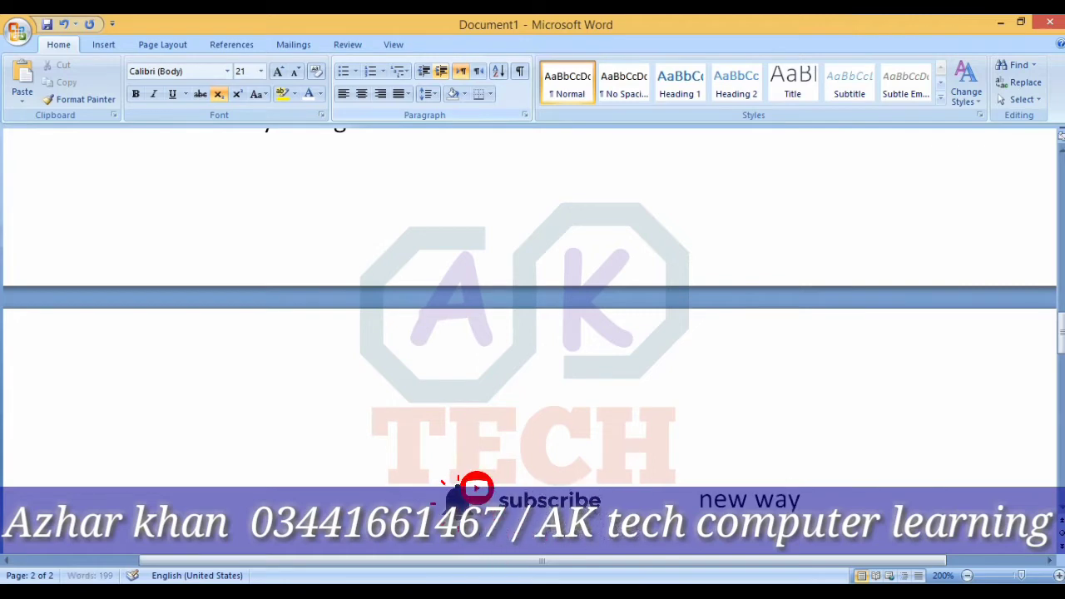
type(" com")
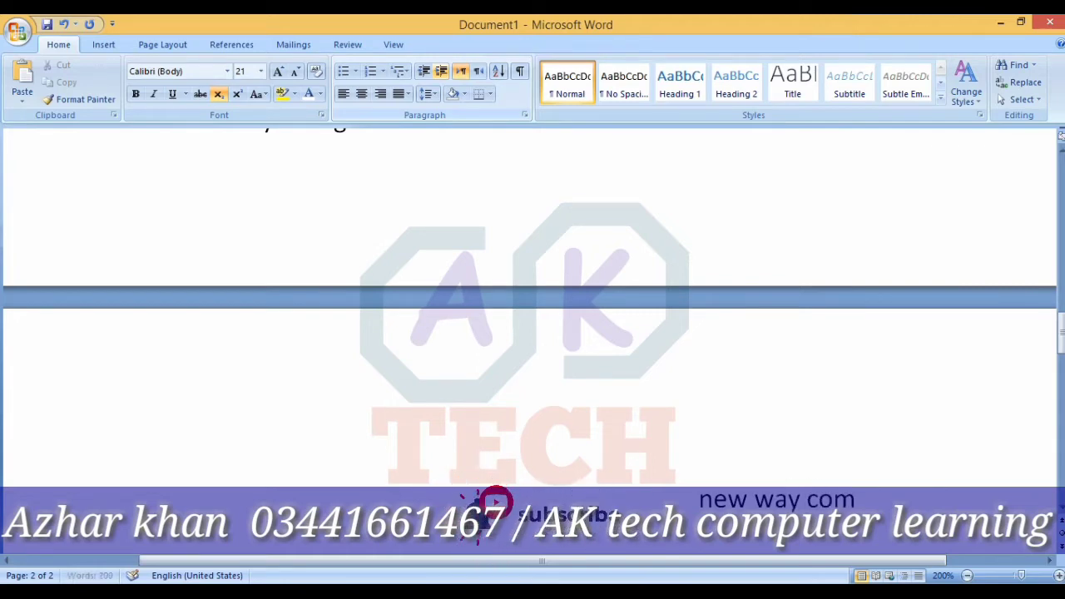
type("puter ac")
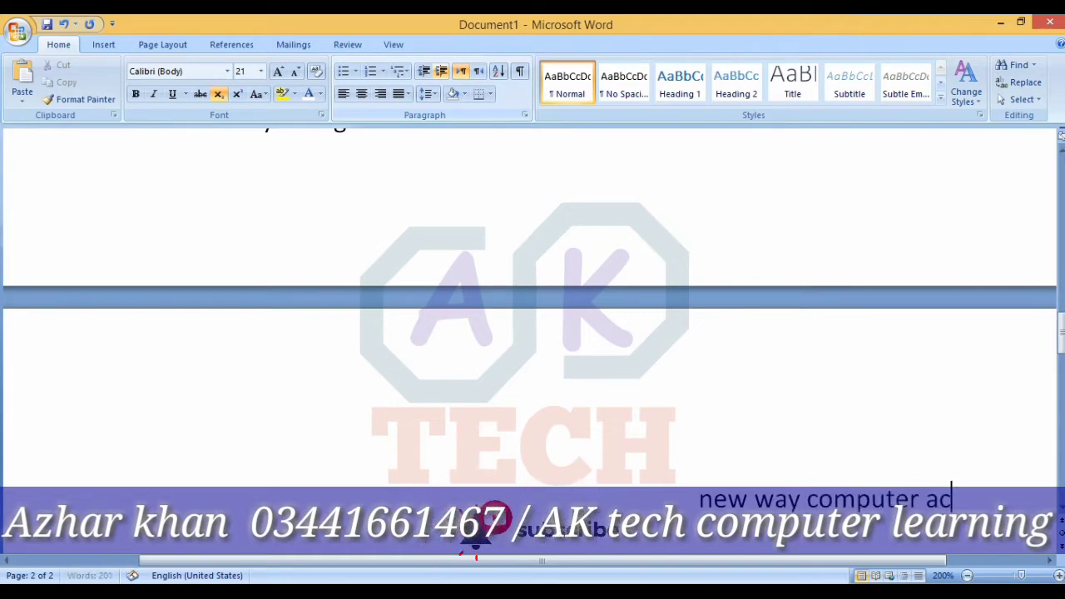
type("ademy")
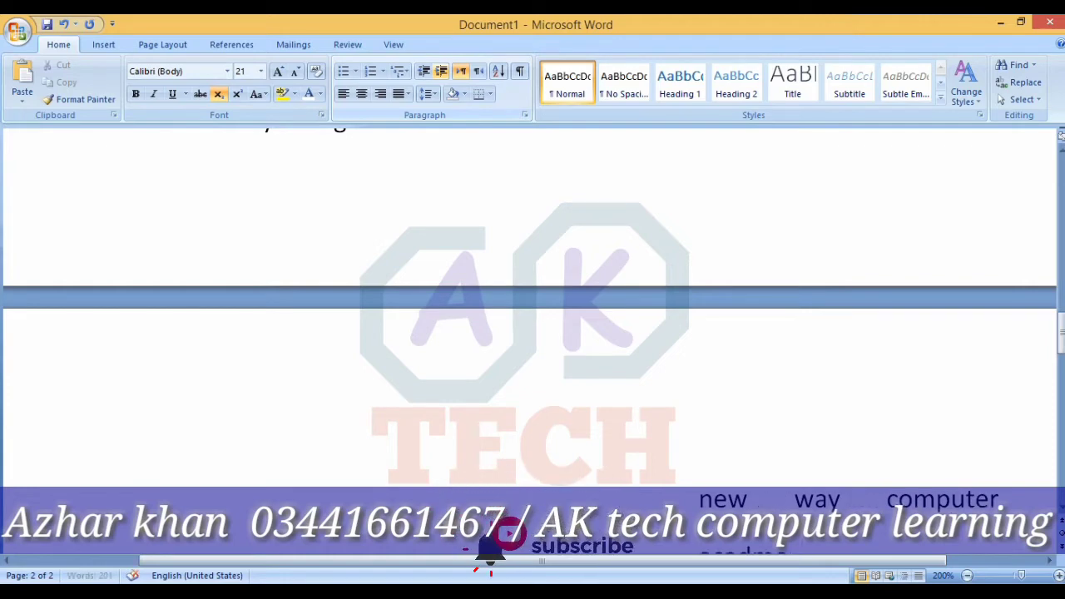
key("BackSpace")
key("BackSpace")
key("BackSpace")
key("BackSpace")
key("BackSpace")
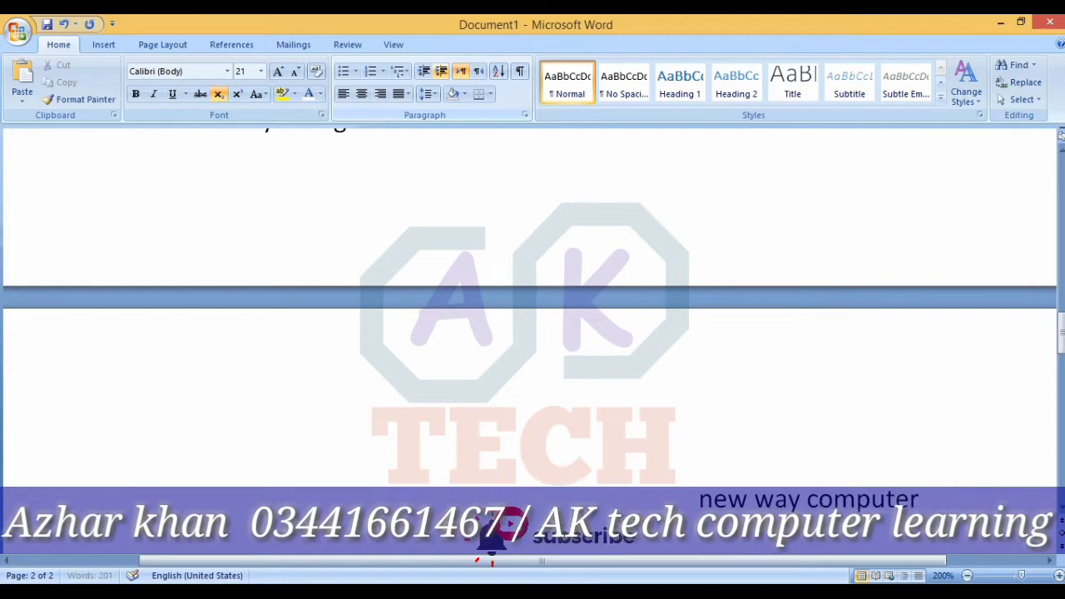
key("BackSpace")
key("BackSpace")
key("BackSpace")
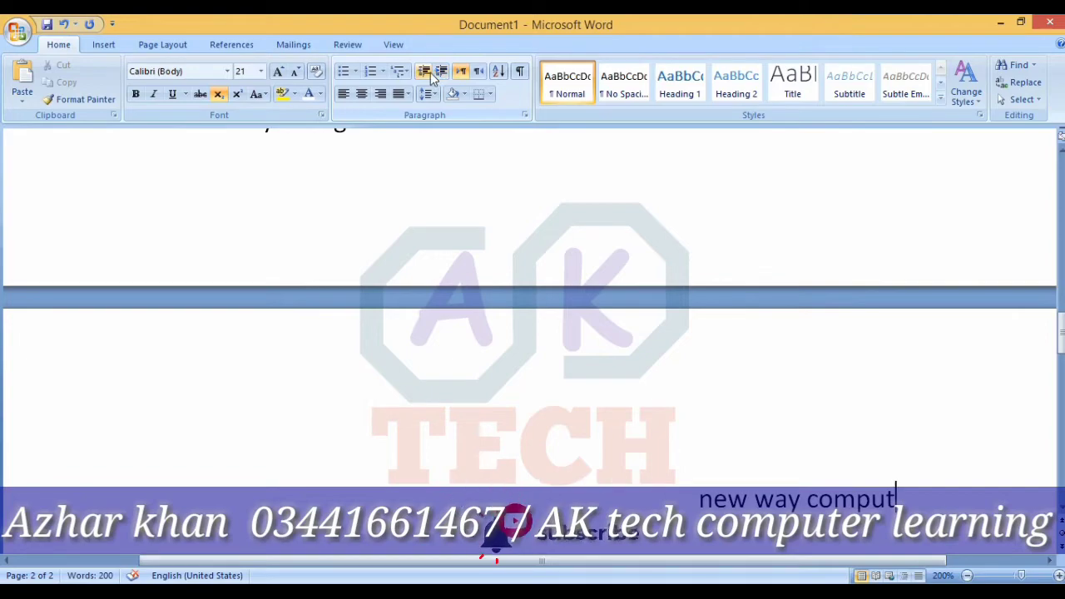
Step: Delete the indented 'new way comput' line from page 2, leaving it empty
scroll(448, 158, "up", 5)
scroll(448, 158, "up", 5)
scroll(448, 158, "up", 5)
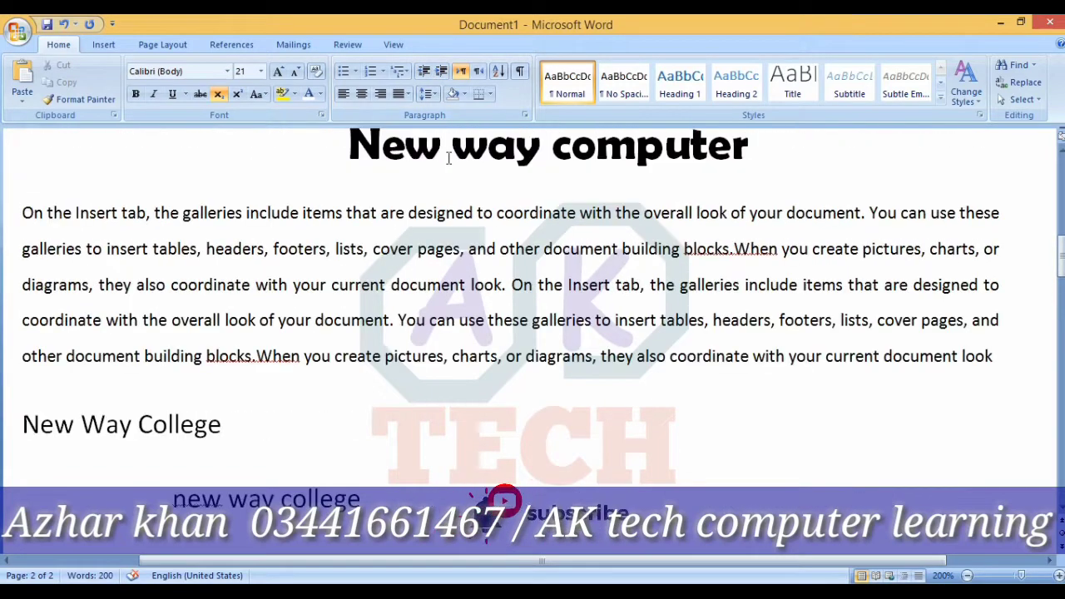
scroll(431, 133, "up", 3)
scroll(434, 171, "up", 5)
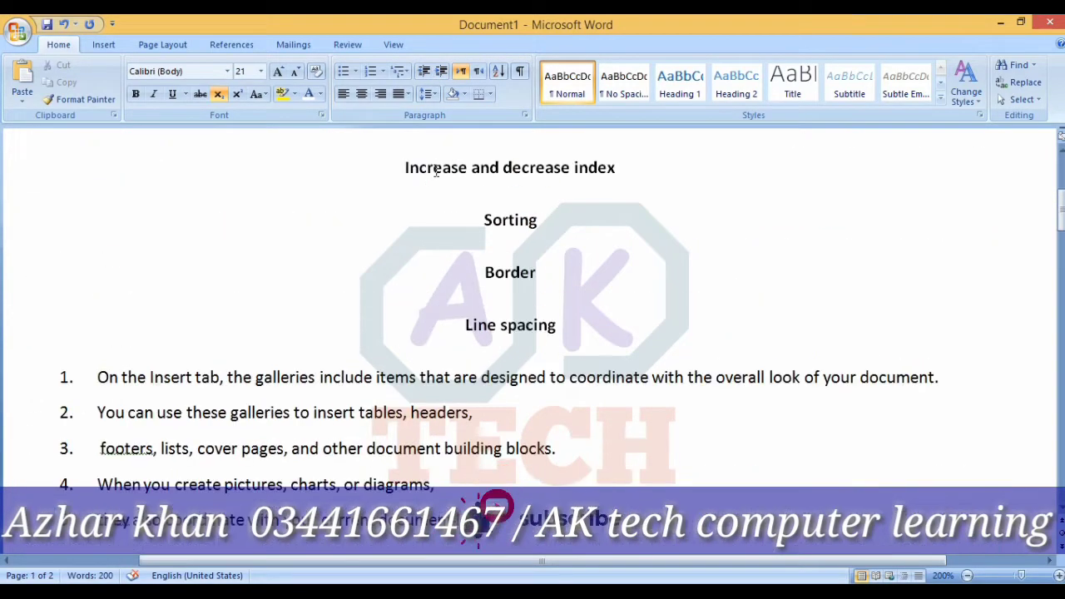
scroll(499, 247, "up", 1)
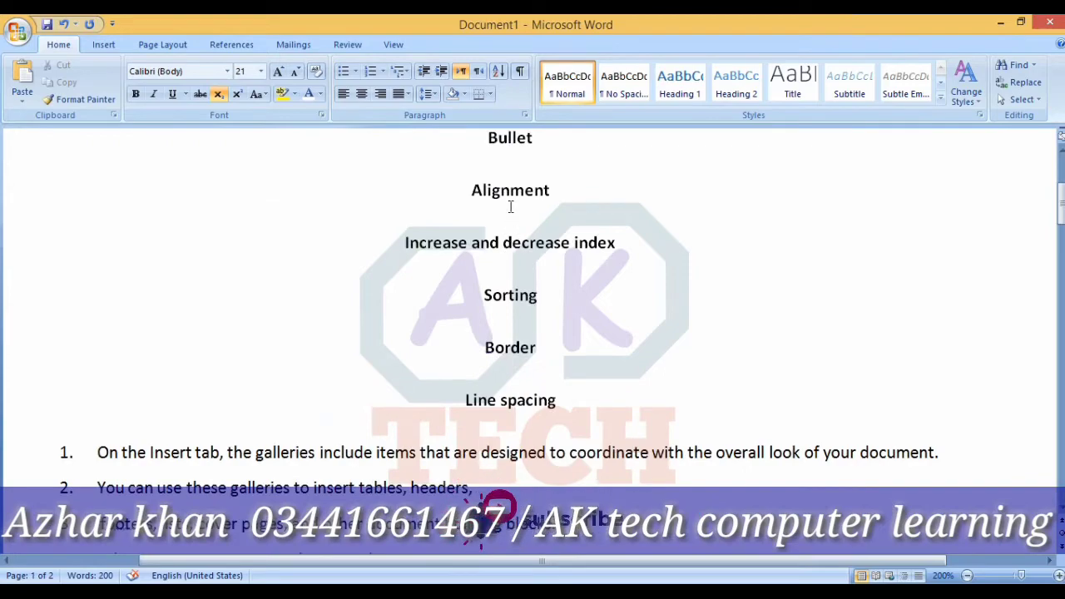
scroll(499, 301, "down", 5)
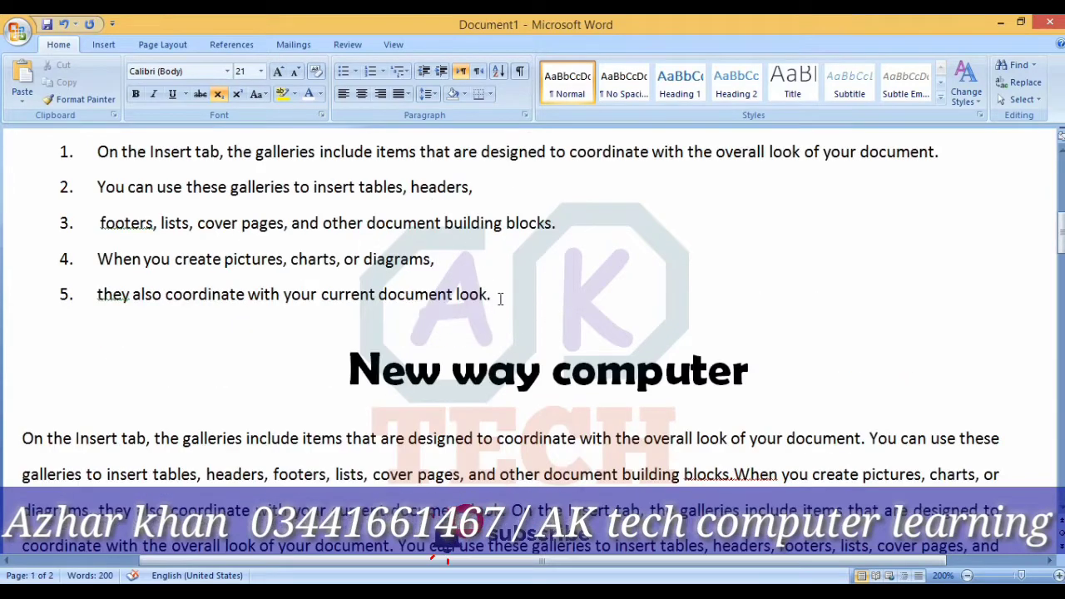
scroll(500, 301, "down", 5)
scroll(500, 301, "down", 3)
scroll(500, 301, "down", 3)
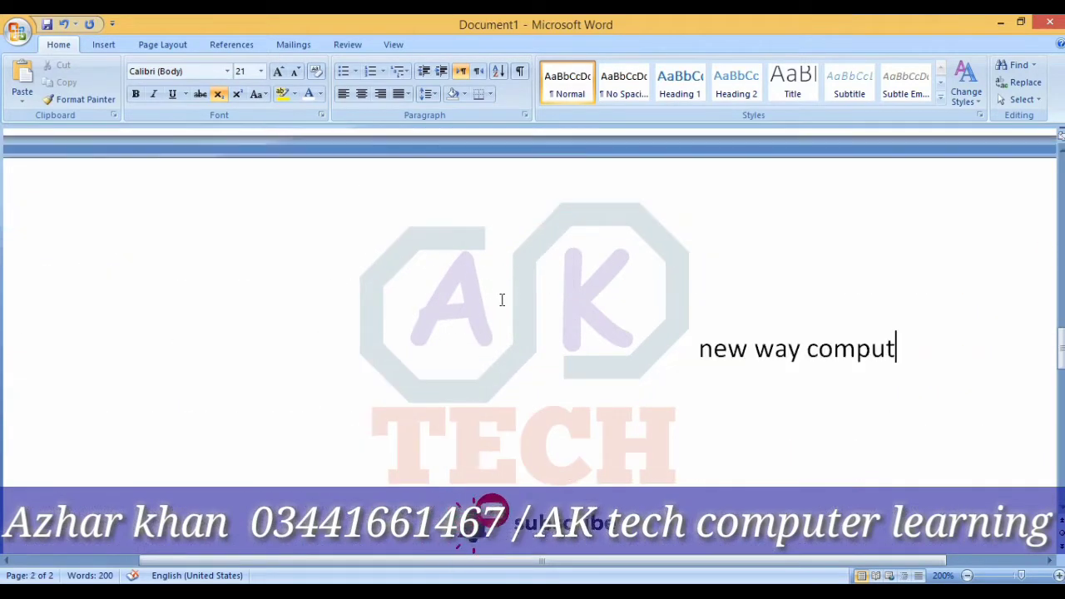
left_click_drag(915, 368, 703, 341)
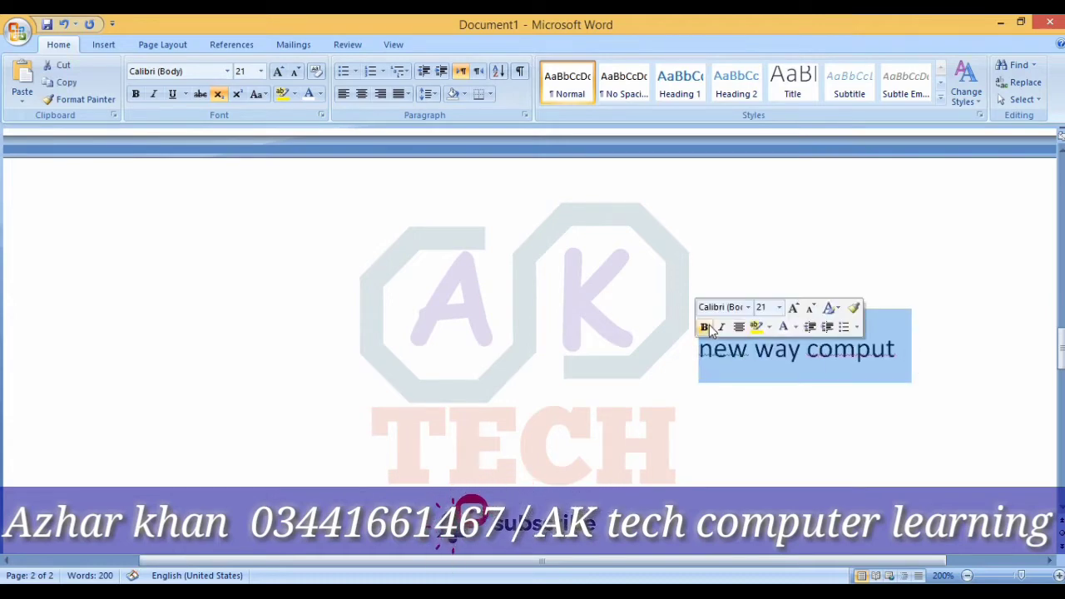
key("Delete")
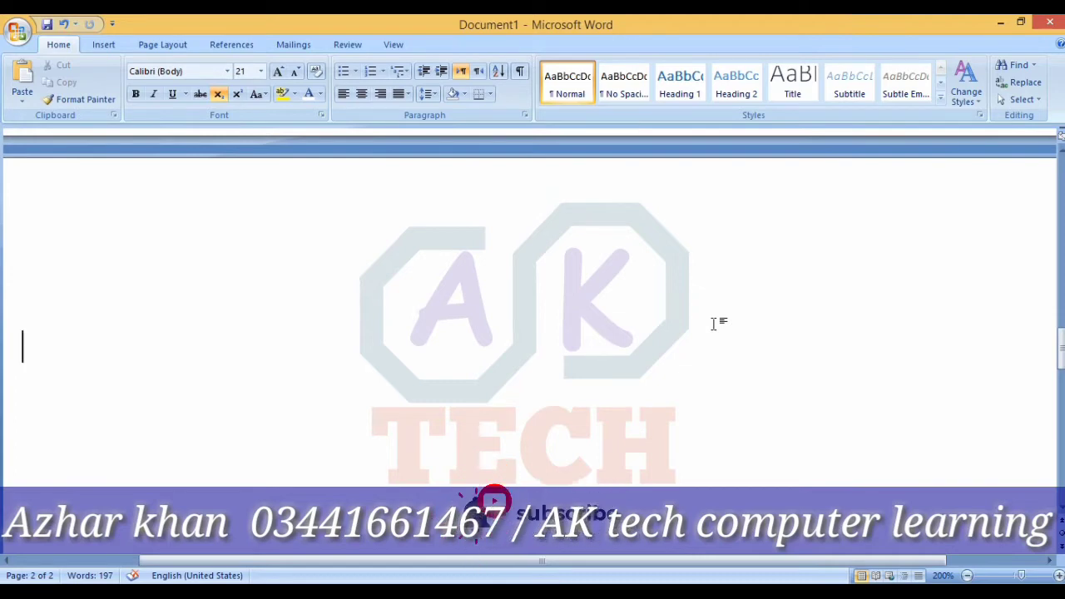
Step: Clear the stray text and type the first person's full name in capitals on page 2
type("ali ak")
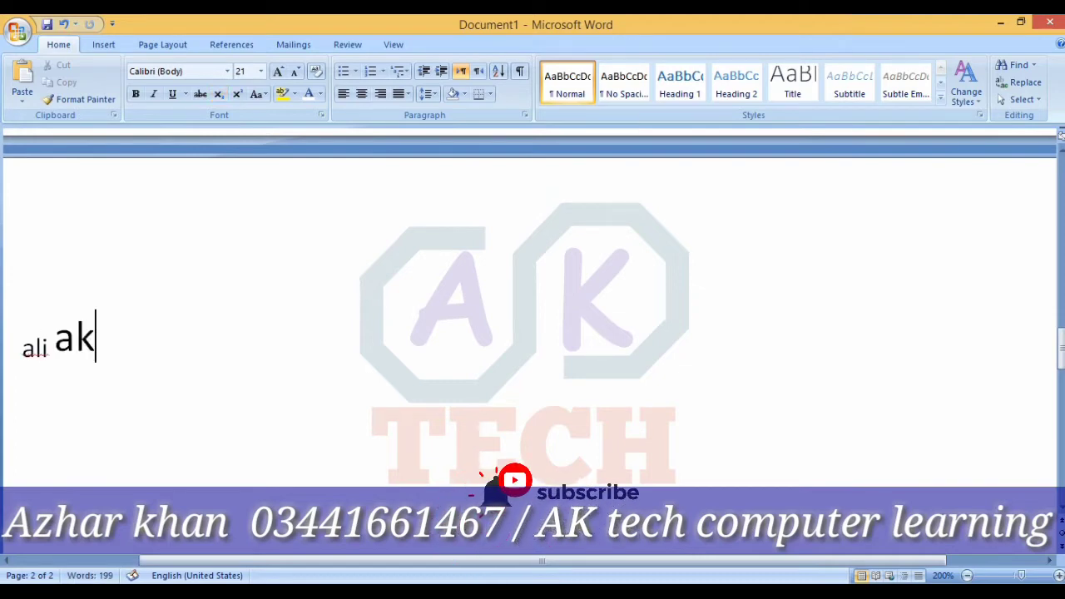
key("BackSpace")
key("BackSpace")
key("BackSpace")
key("BackSpace")
key("BackSpace")
key("BackSpace")
left_click(713, 324)
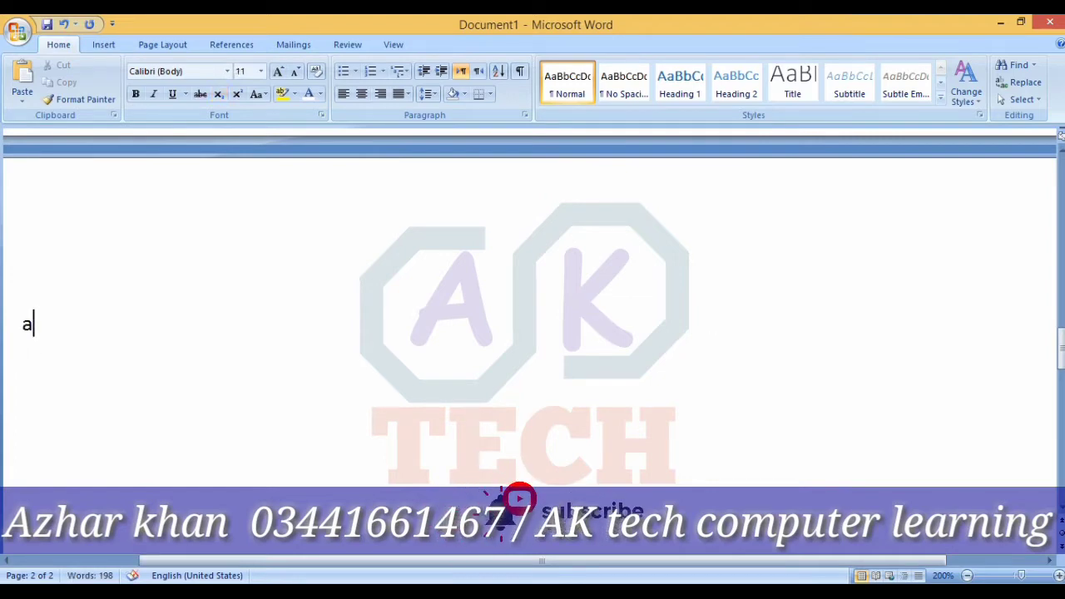
key("BackSpace")
type("A")
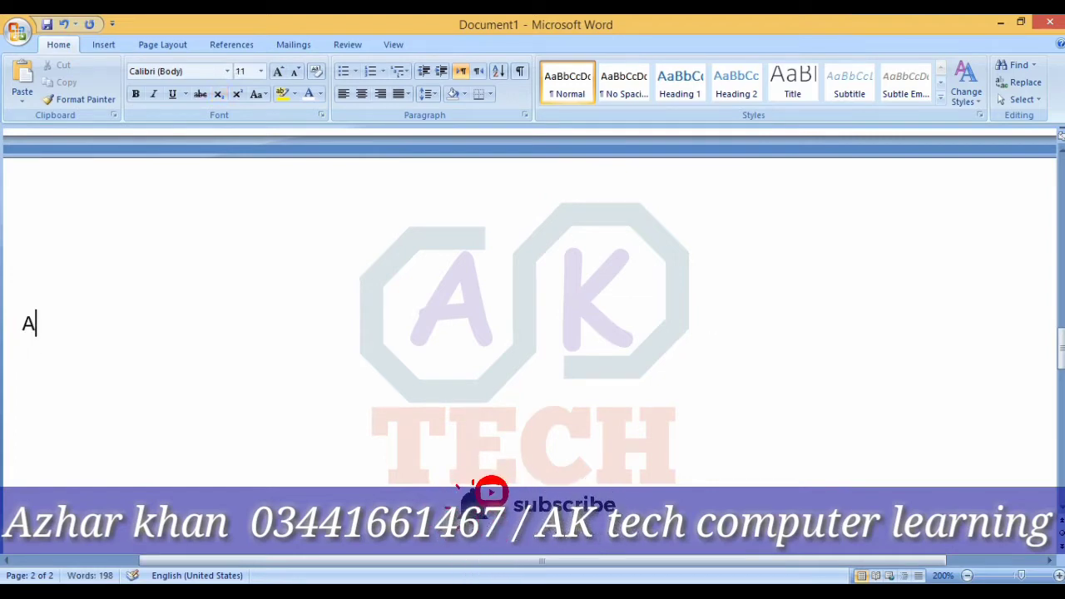
type("LI AKBAR")
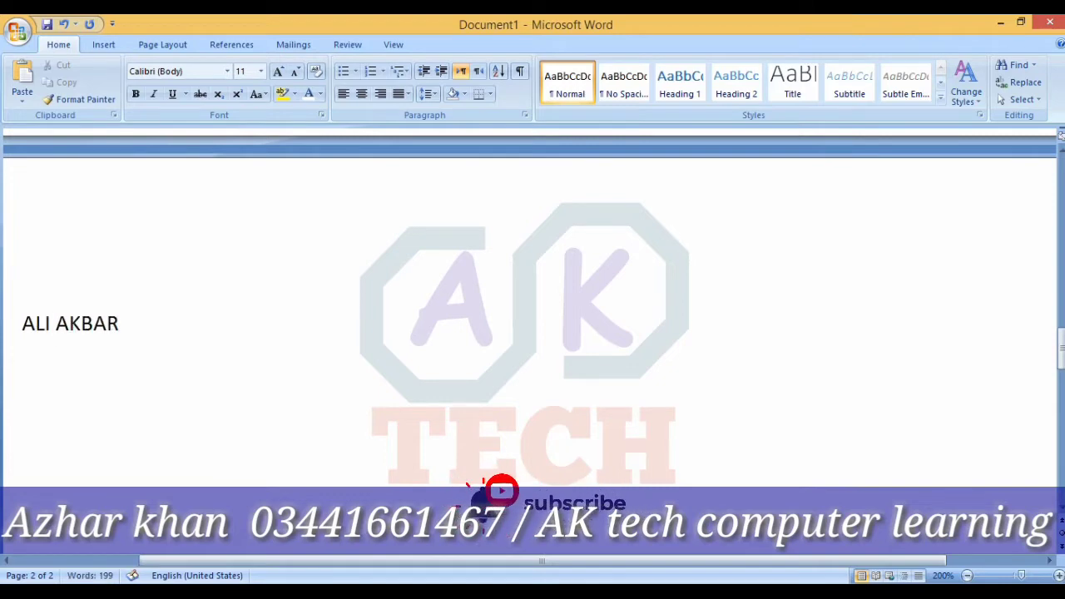
type(" KHAN")
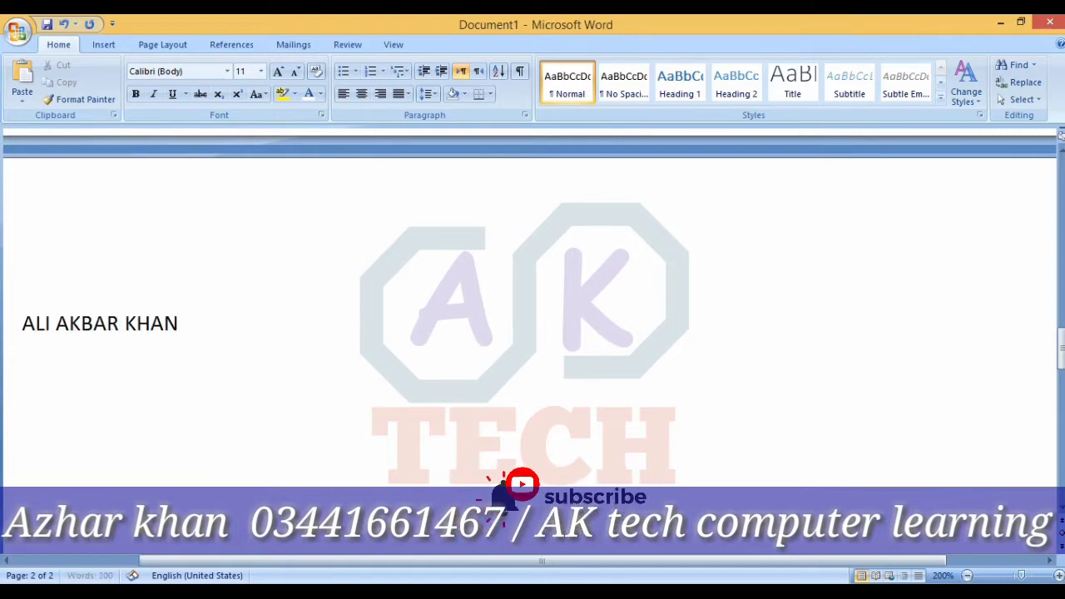
key("Return")
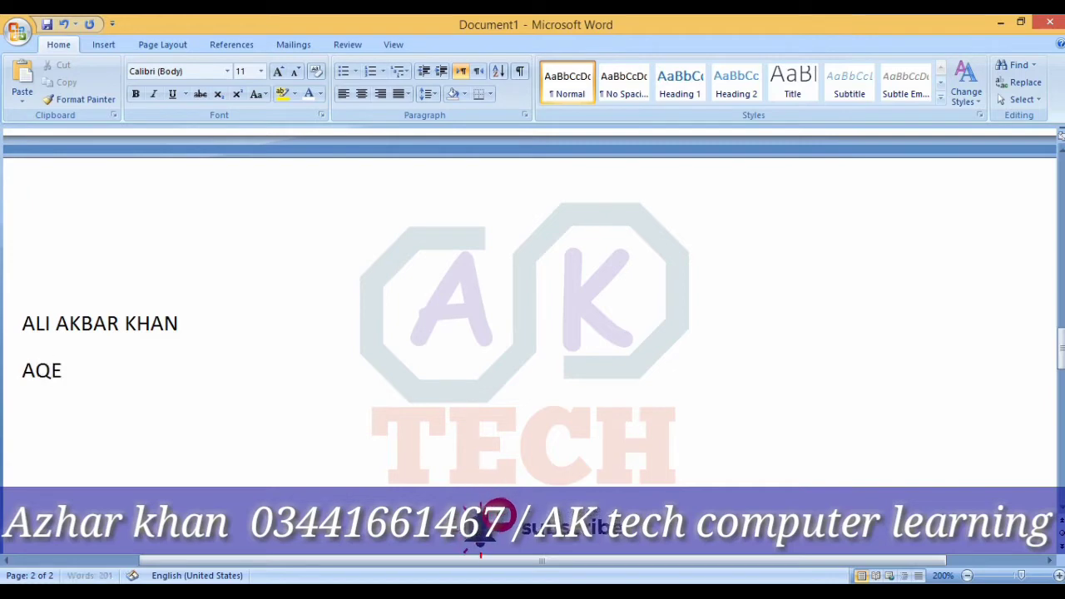
Step: Type the next names in capitals, each on its own line
key("Return")
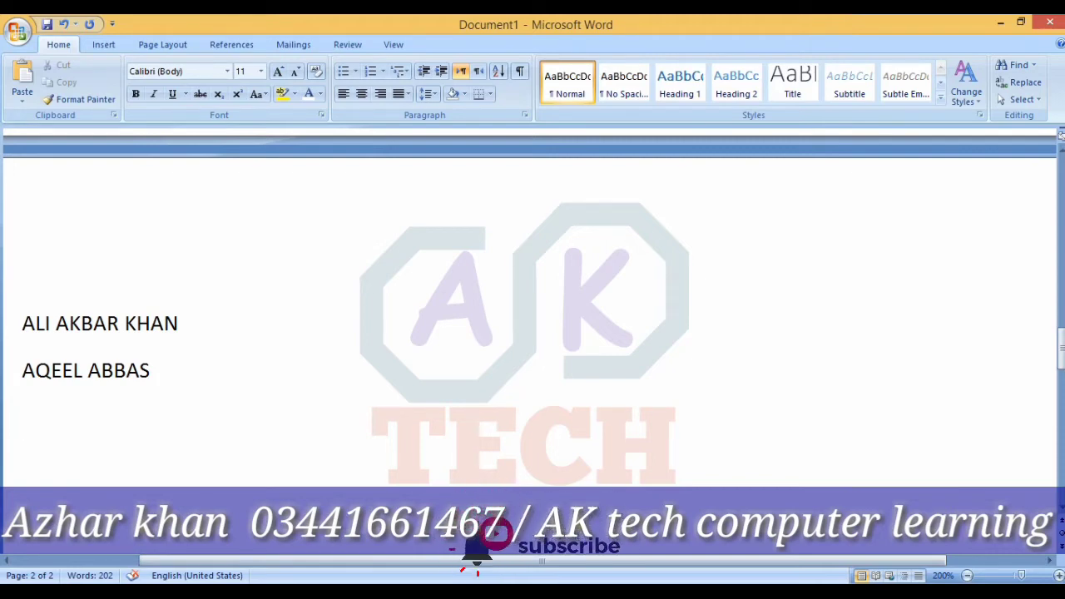
type("S")
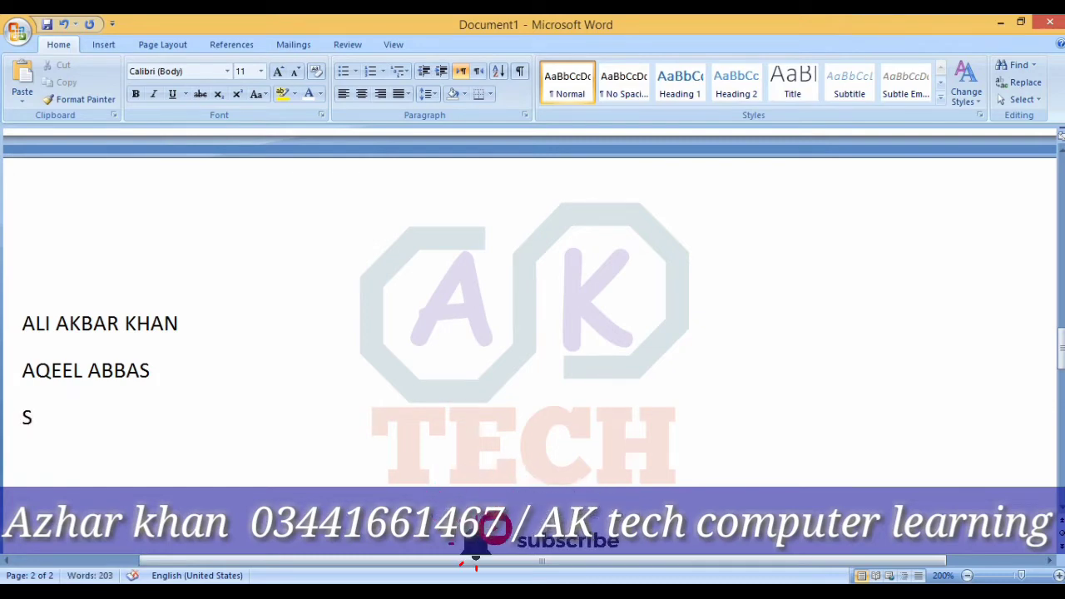
type("HAHBA")
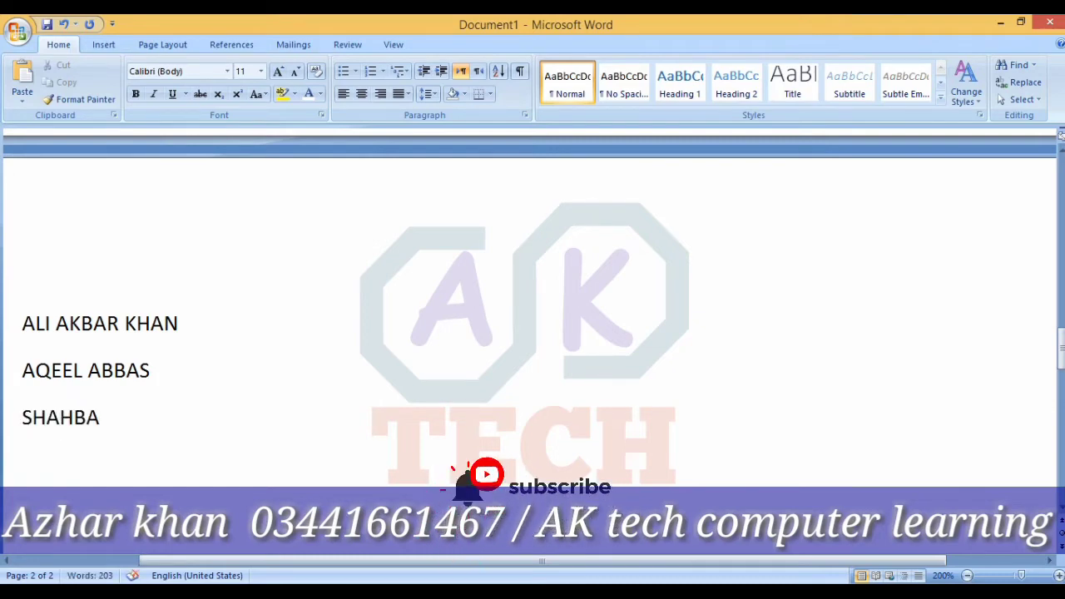
type("Z")
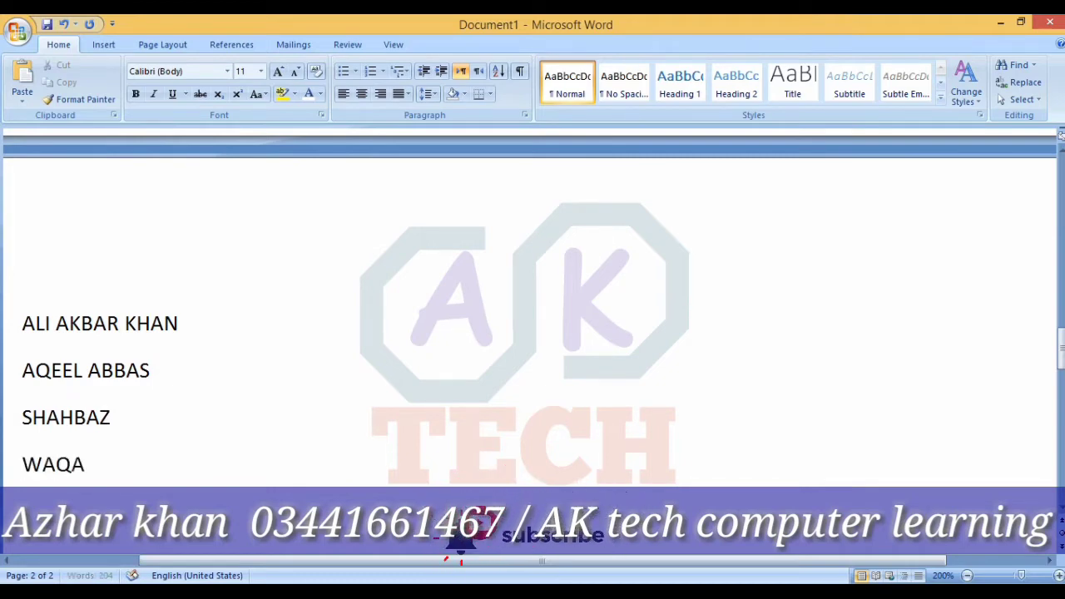
type("S ALI")
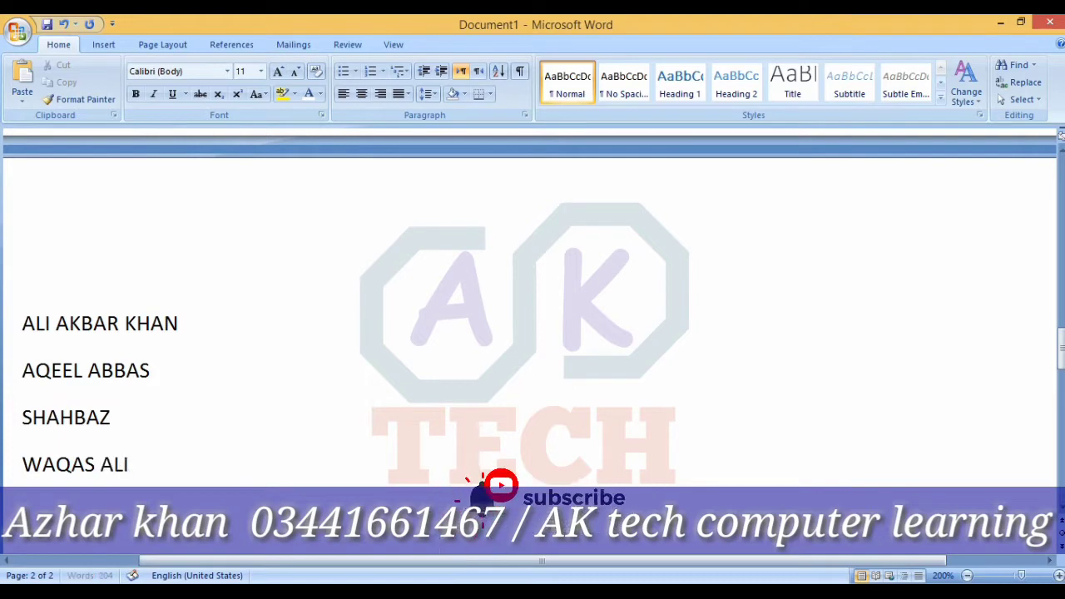
key("Return")
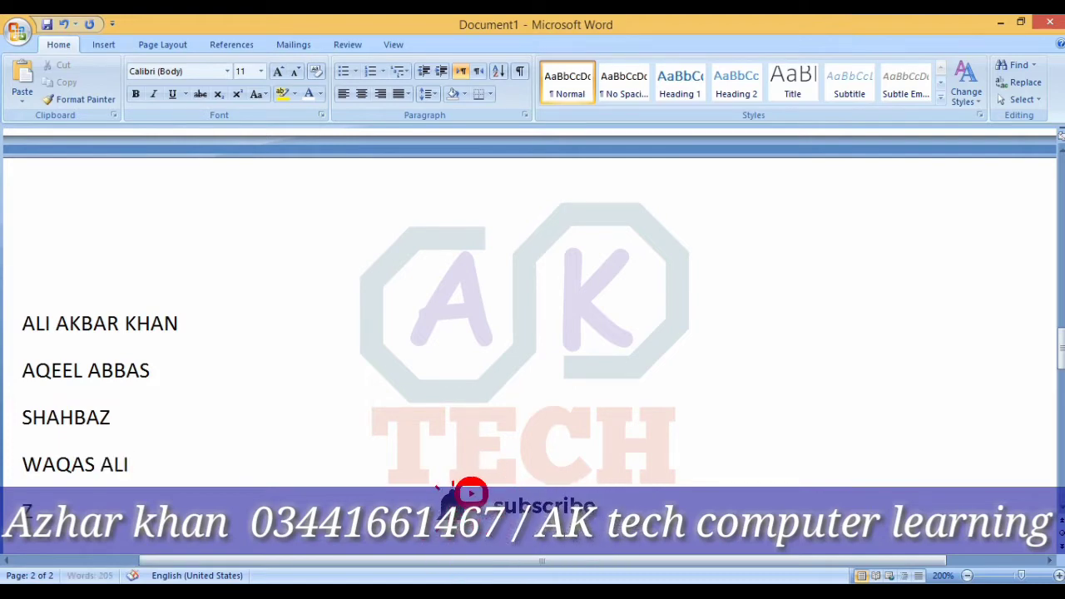
type("ZARSHA")
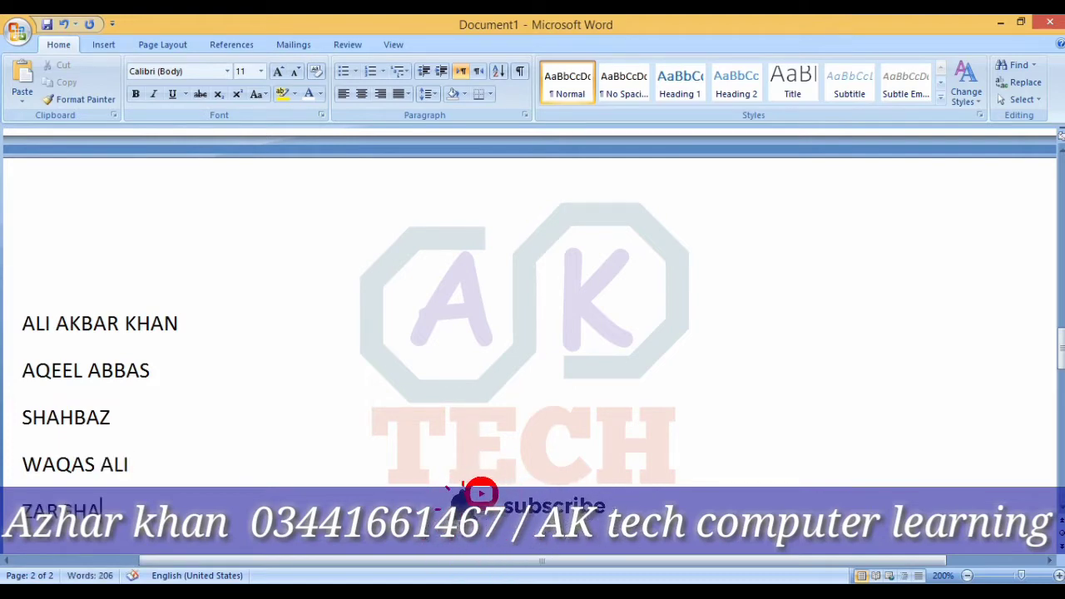
type("M")
scroll(533, 333, "down", 1)
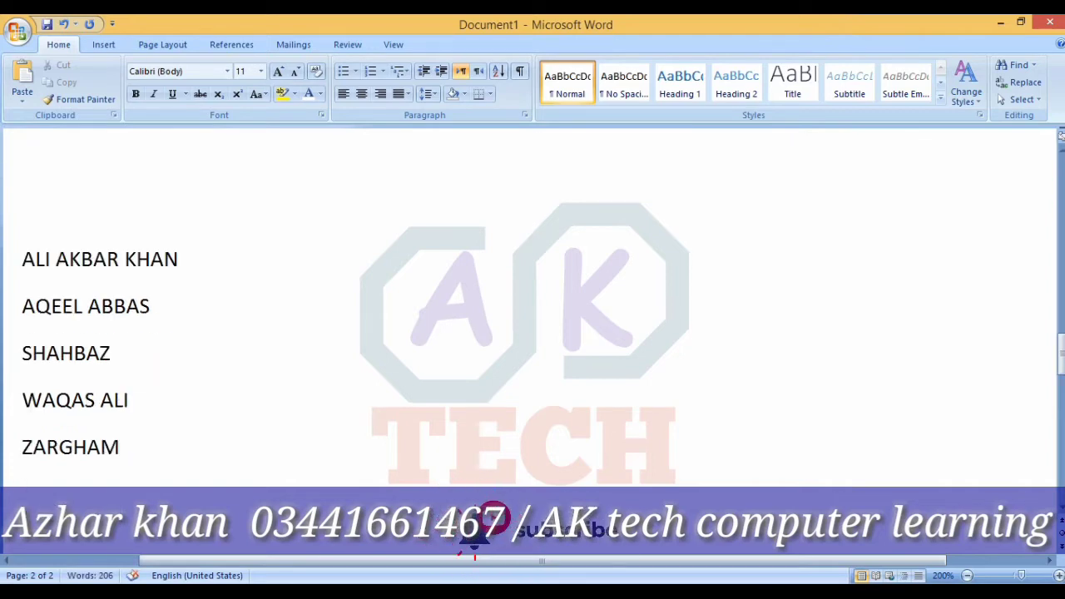
type("AZHA")
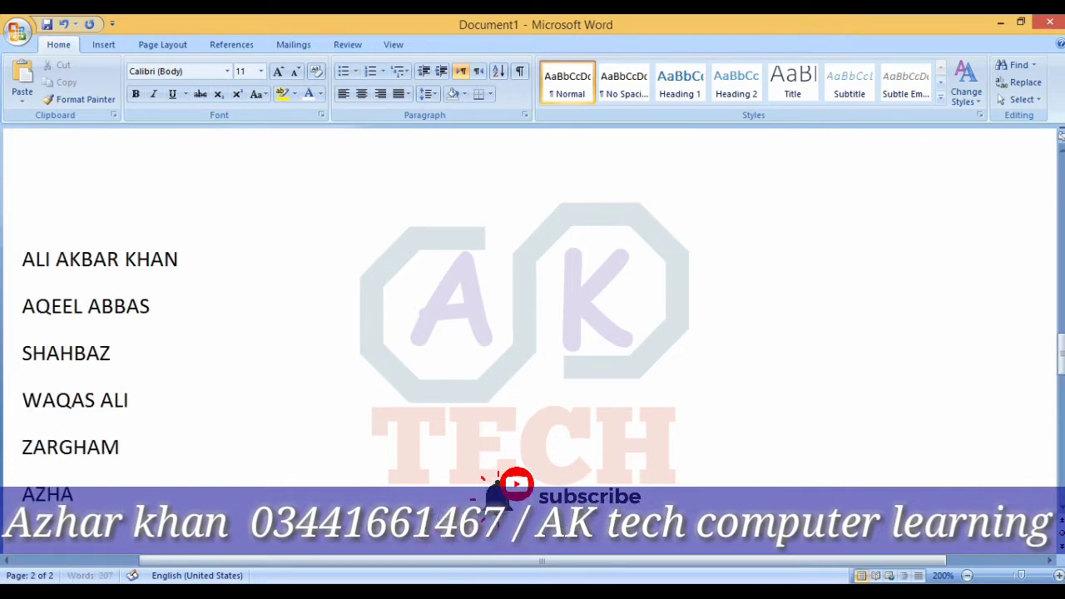
type("R")
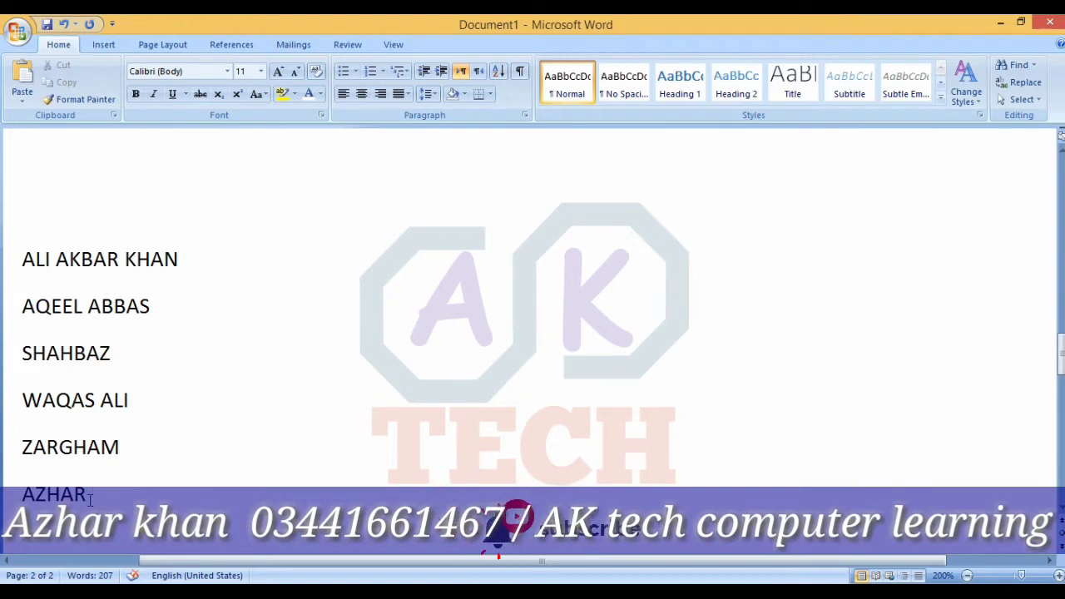
Step: Select the six names and sort them in ascending order
left_click_drag(90, 497, 40, 265)
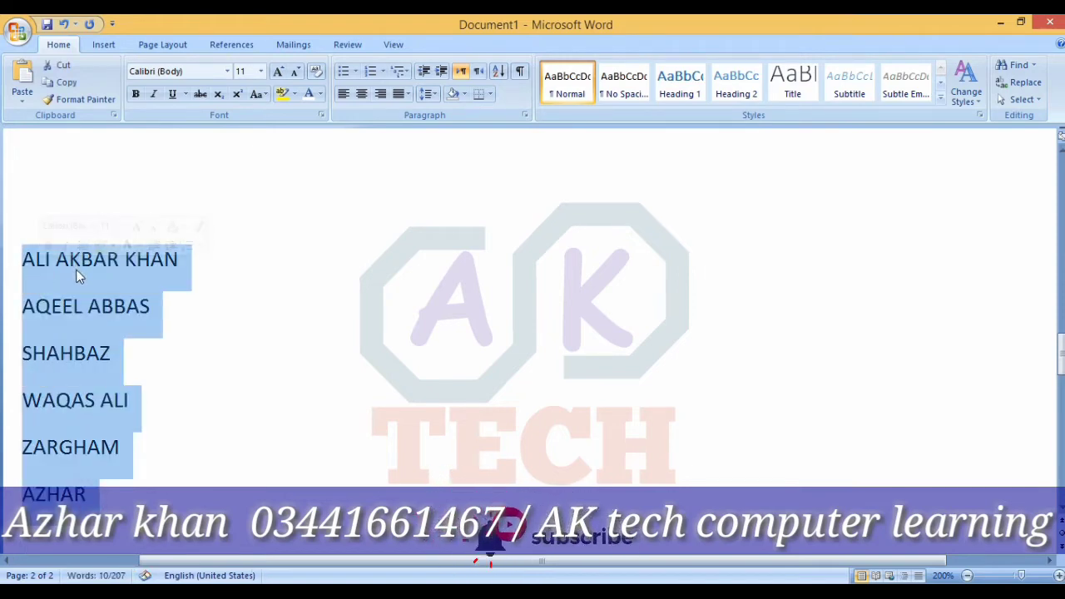
left_click(42, 306)
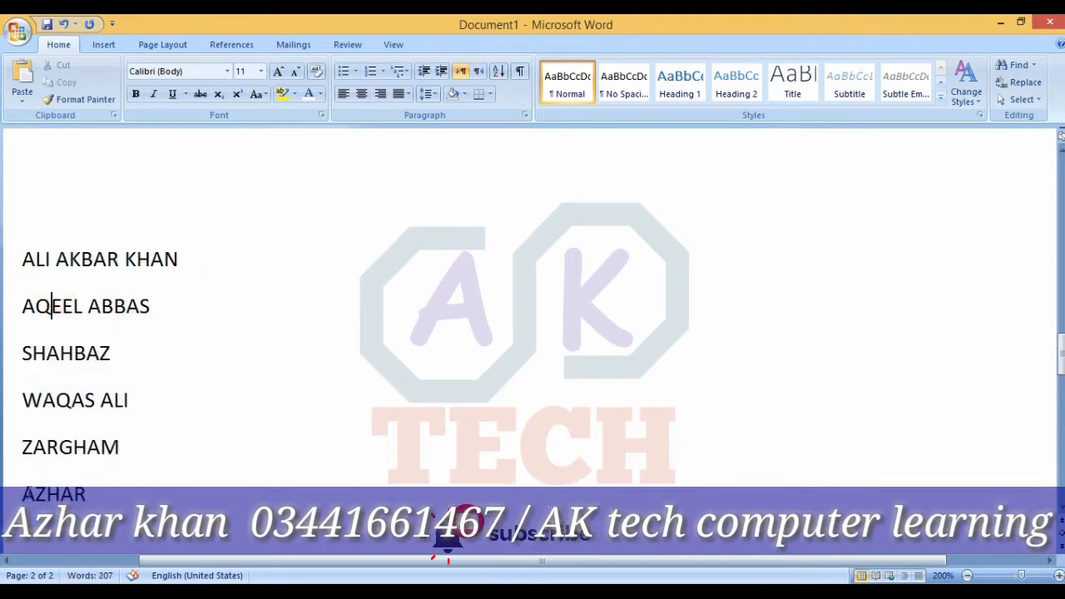
left_click_drag(93, 497, 31, 260)
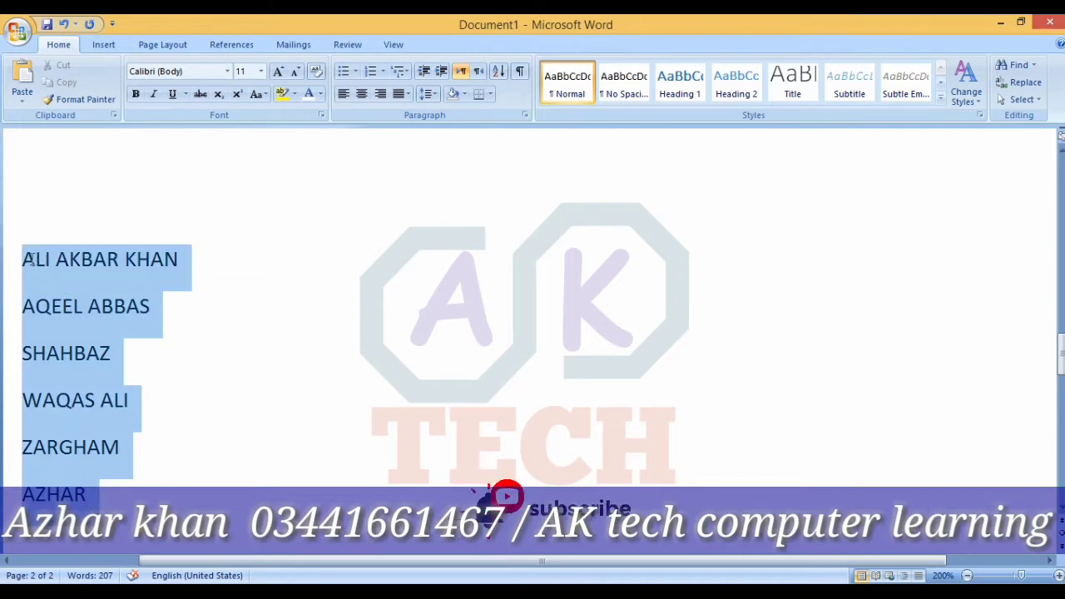
left_click(498, 71)
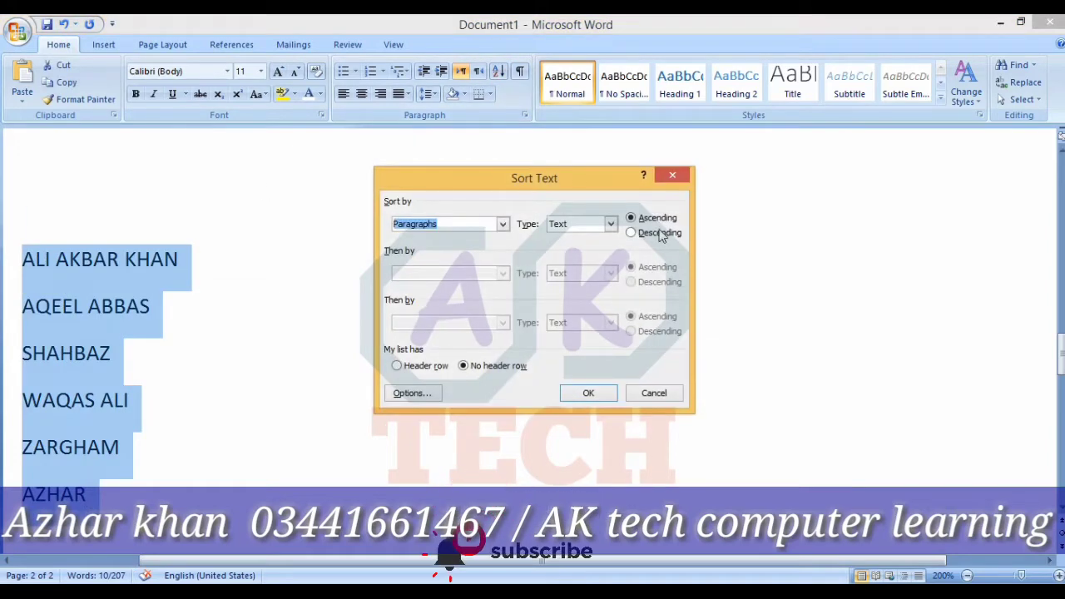
left_click(589, 396)
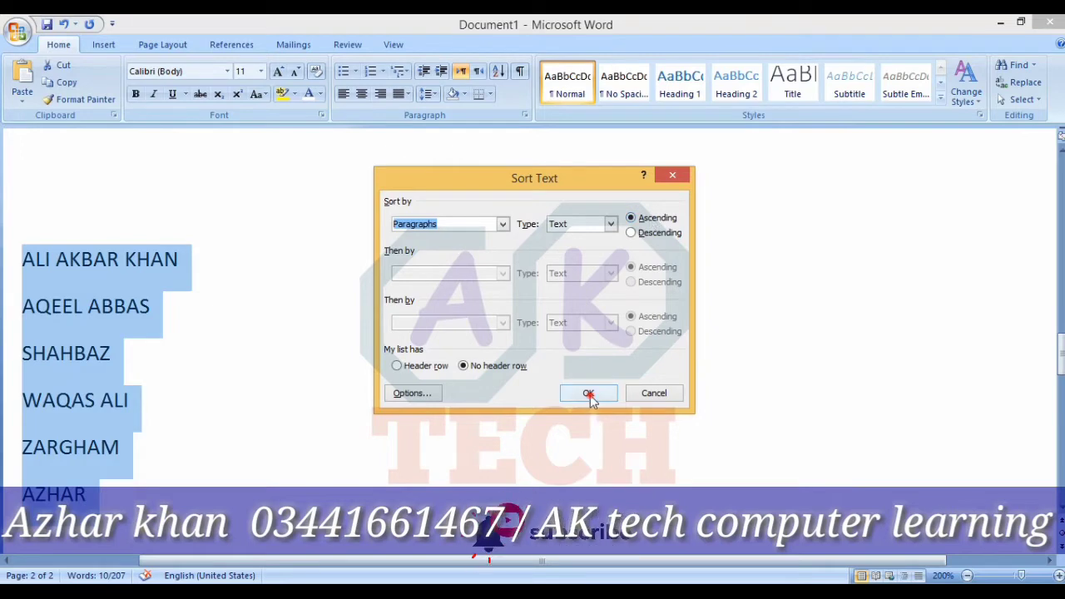
left_click(147, 441)
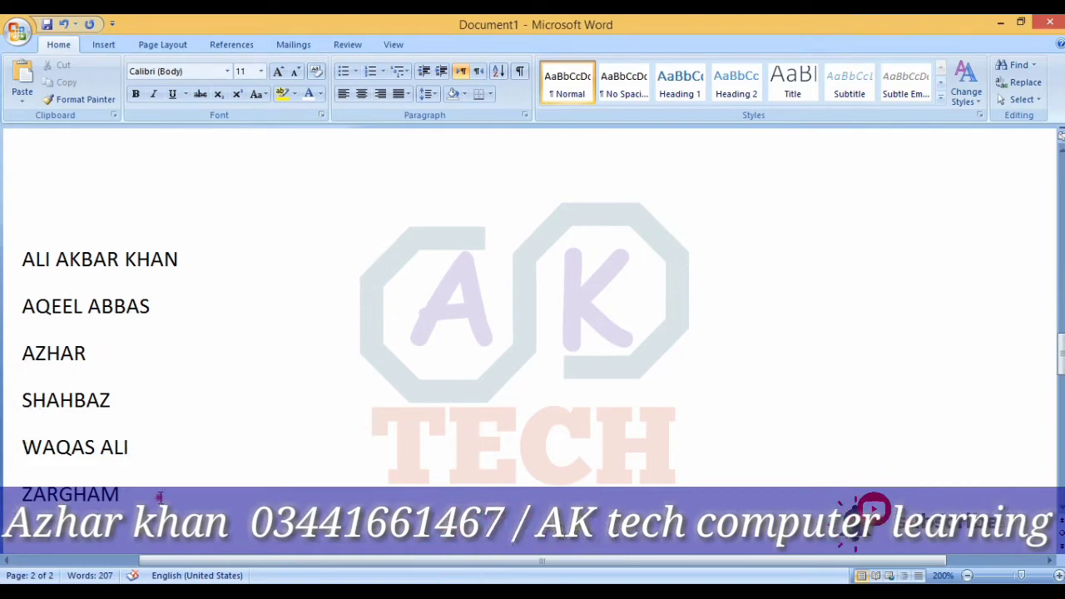
Step: Re-sort the list of names in descending (Z to A) order
left_click_drag(13, 505, 14, 268)
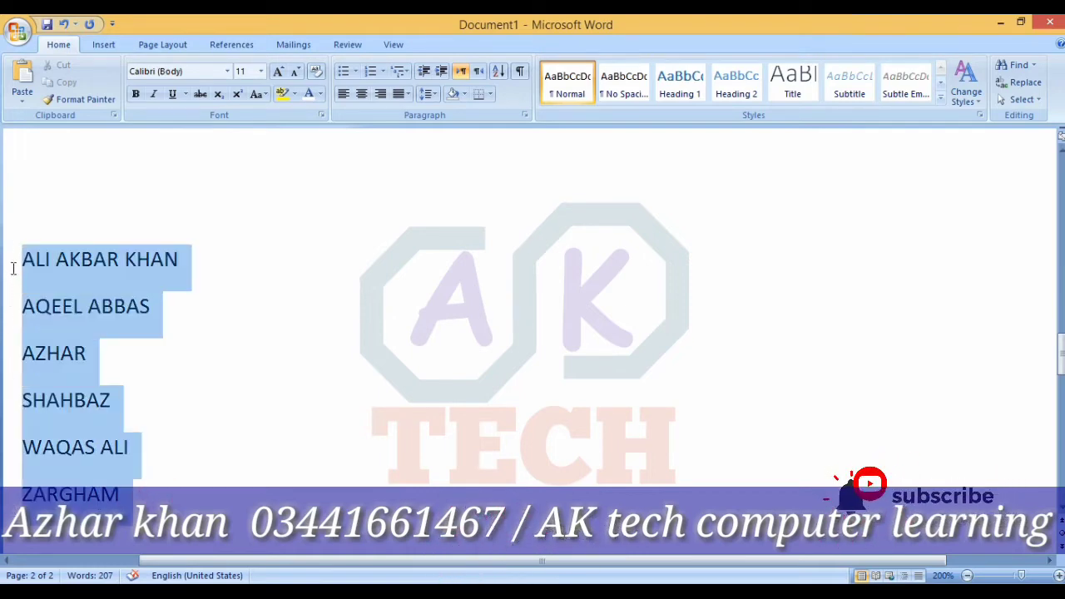
left_click(498, 71)
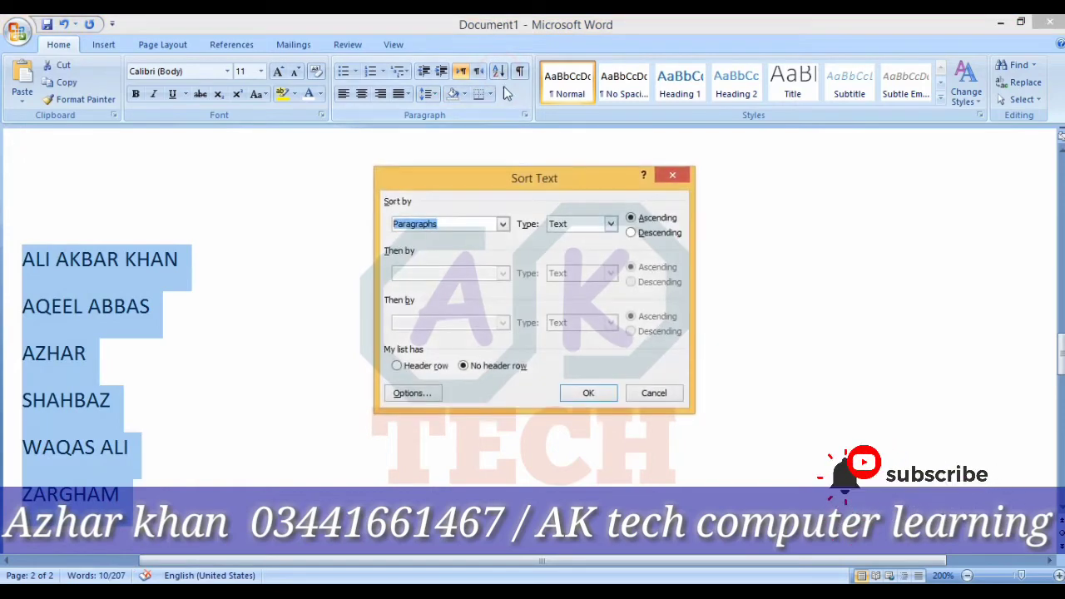
left_click(631, 232)
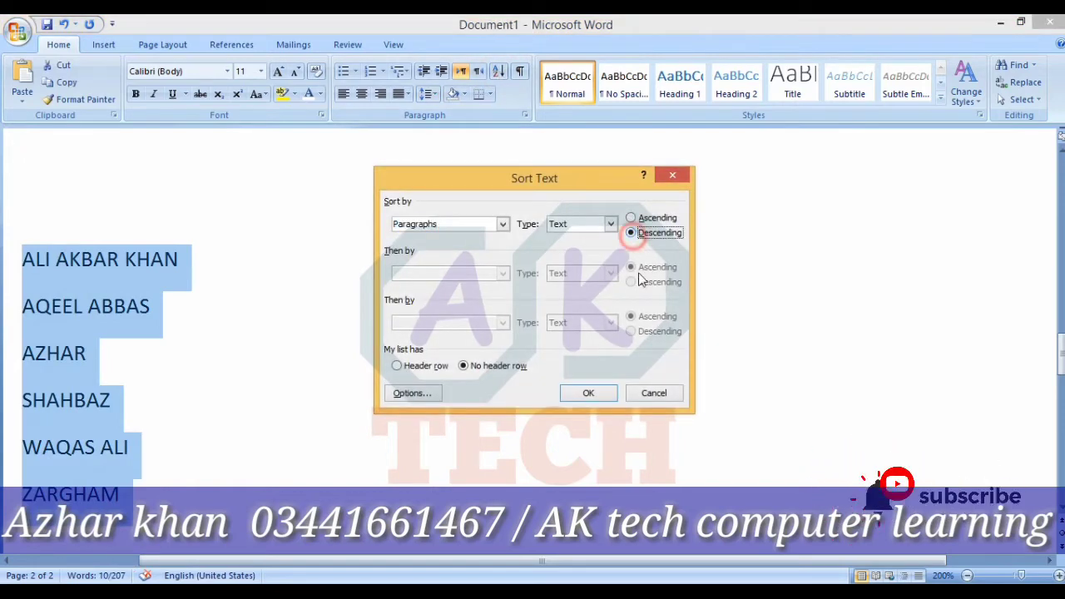
left_click(588, 393)
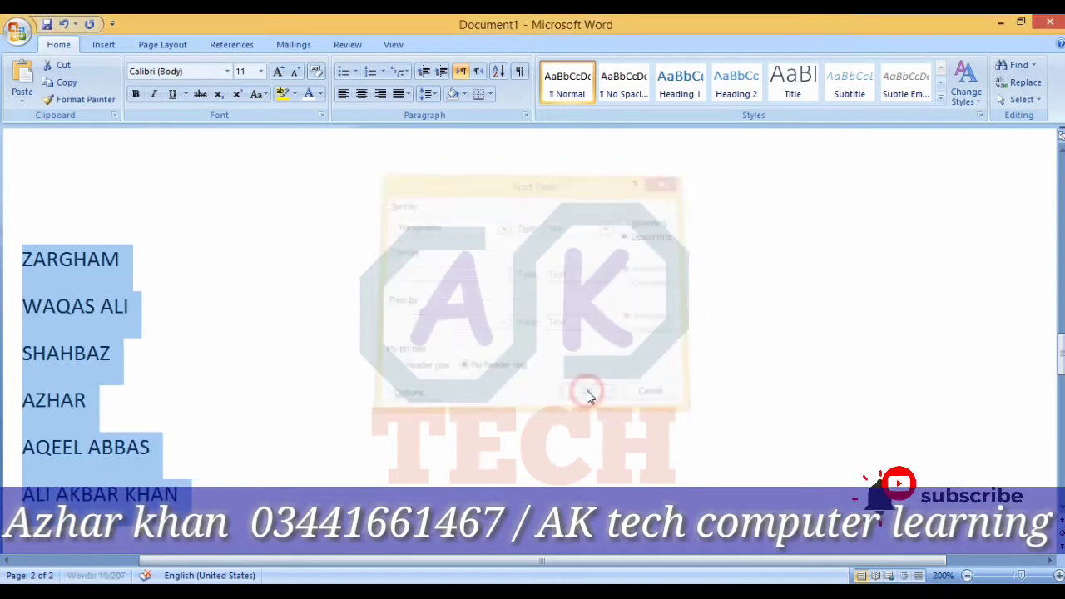
left_click(255, 347)
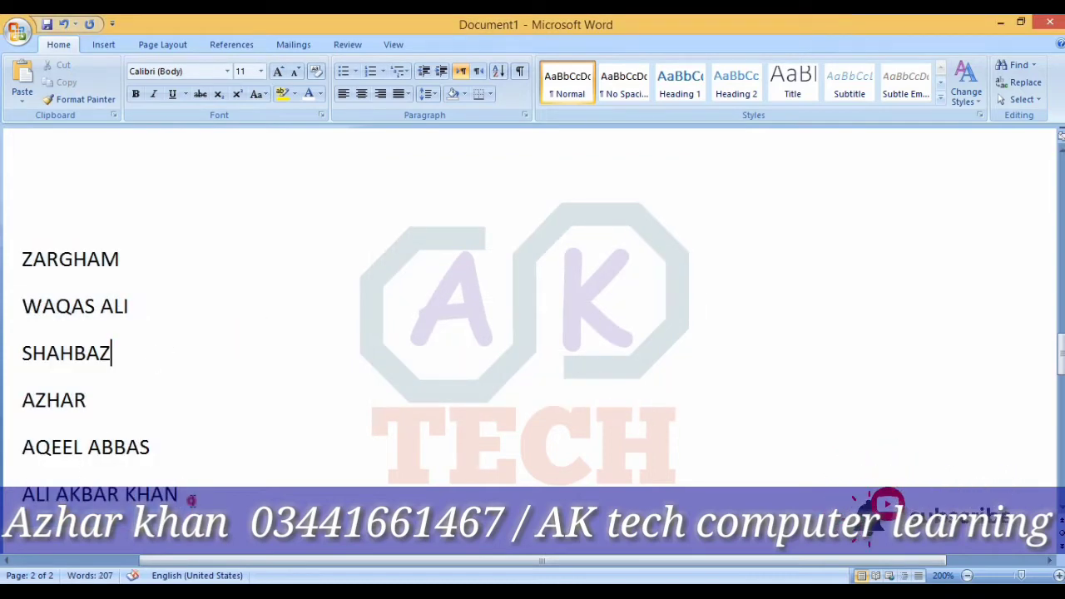
Step: Sort the names back into ascending A to Z order
left_click_drag(195, 498, 40, 260)
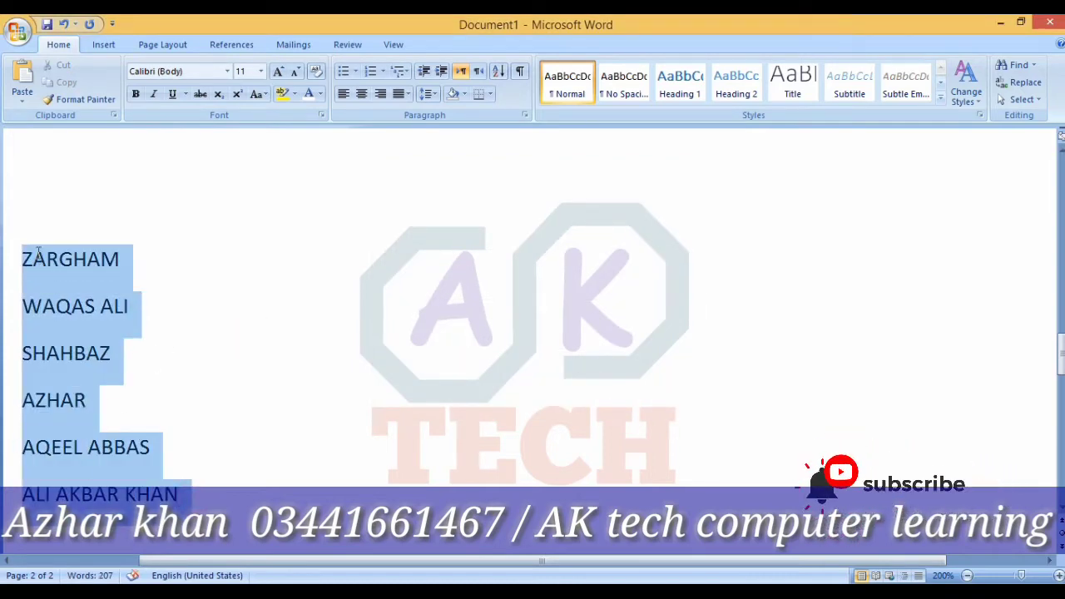
left_click(169, 462)
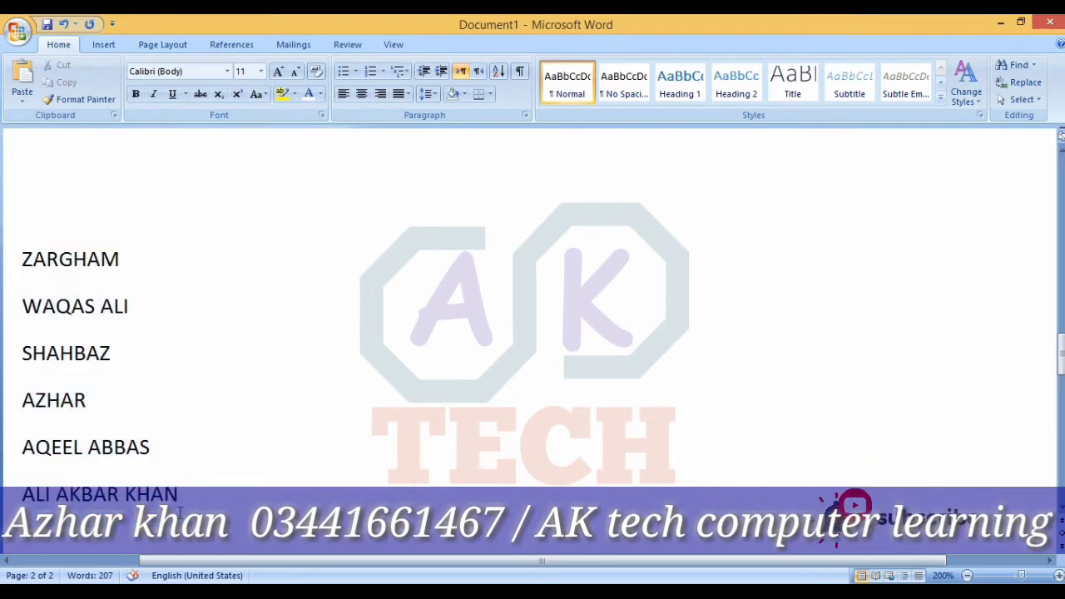
left_click_drag(190, 497, 77, 238)
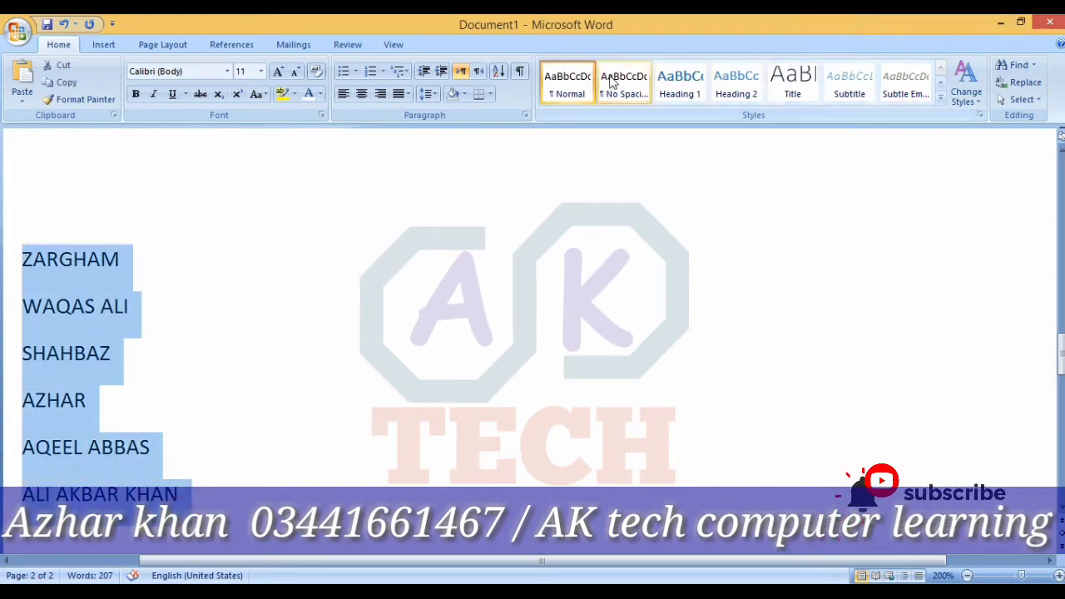
left_click(498, 71)
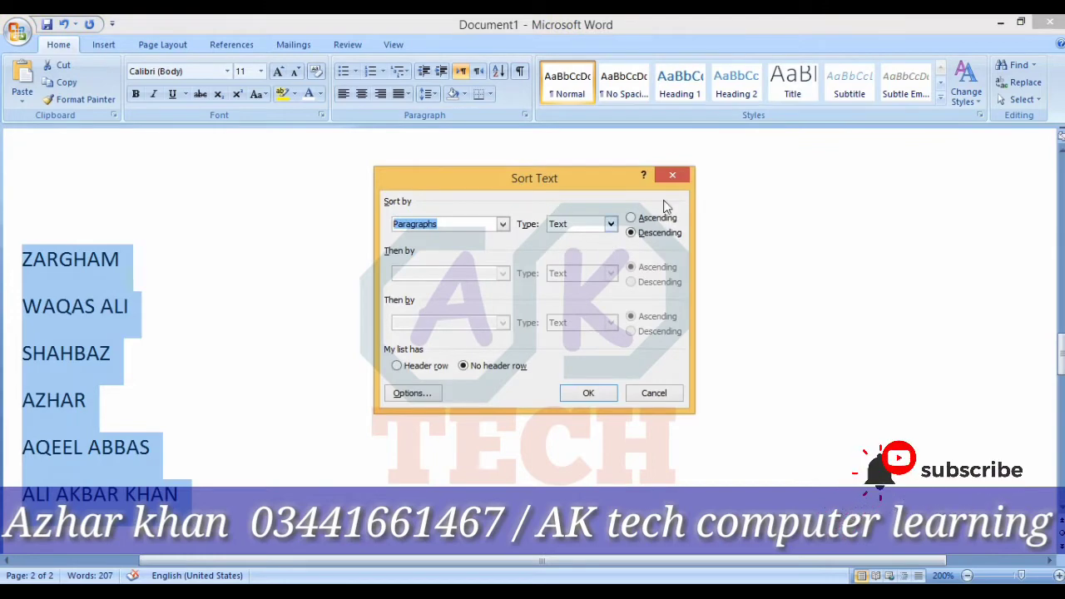
left_click(631, 218)
left_click(610, 393)
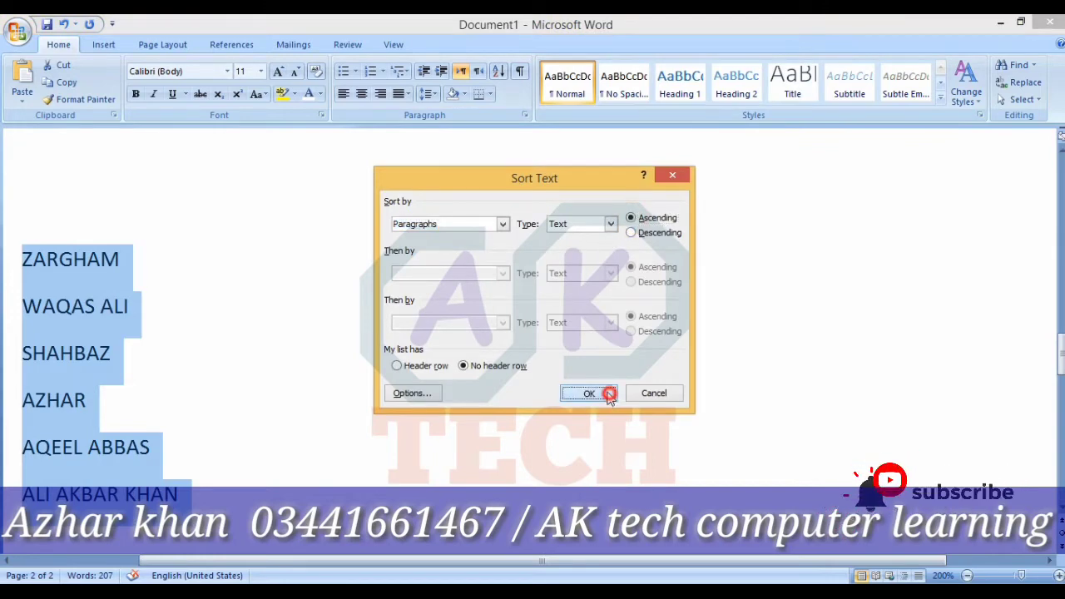
left_click(145, 504)
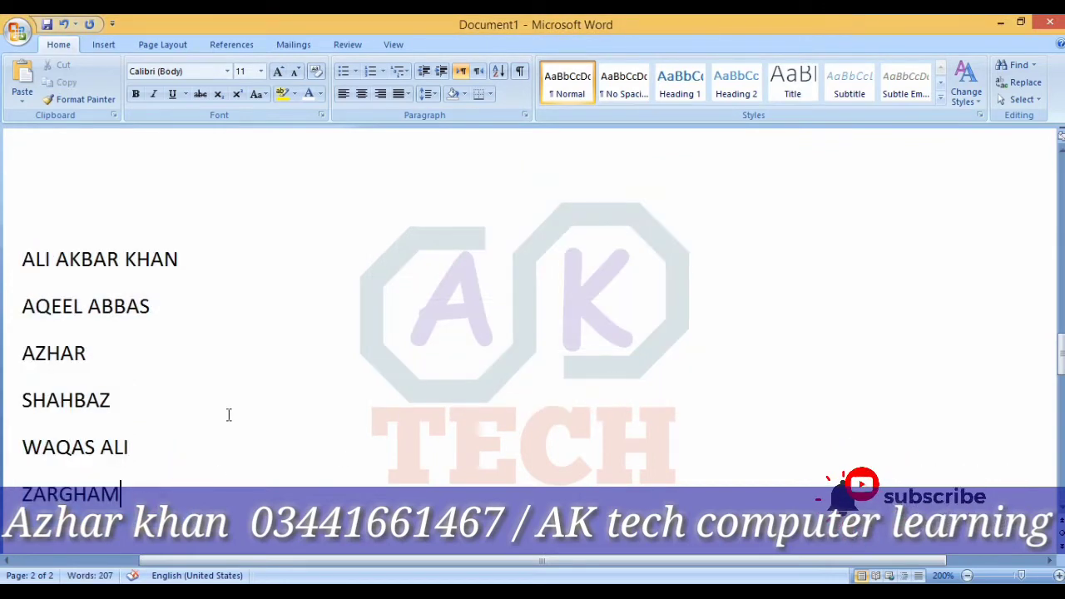
Step: Select the justified paragraph under 'New way computer' on page 1 and show its Borders list
scroll(713, 384, "up", 5)
scroll(712, 381, "up", 5)
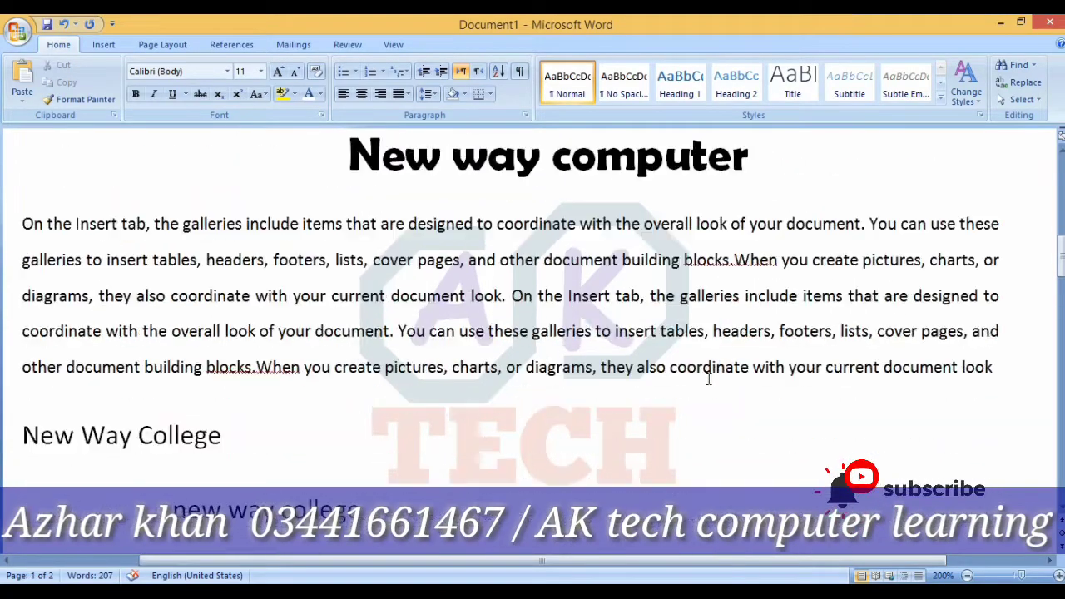
scroll(709, 379, "up", 3)
scroll(709, 379, "up", 5)
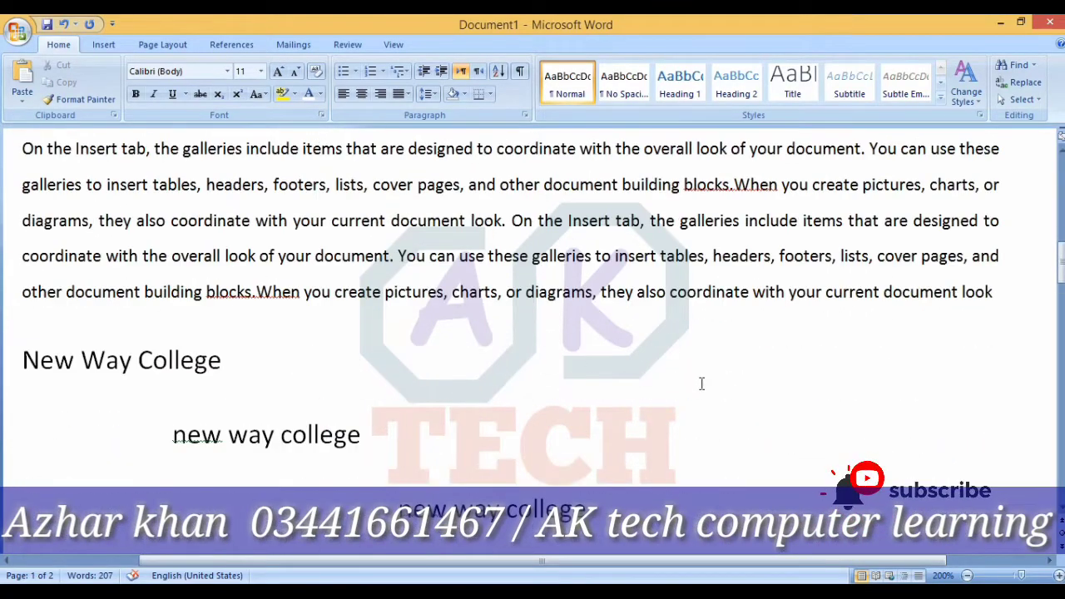
scroll(704, 378, "up", 2)
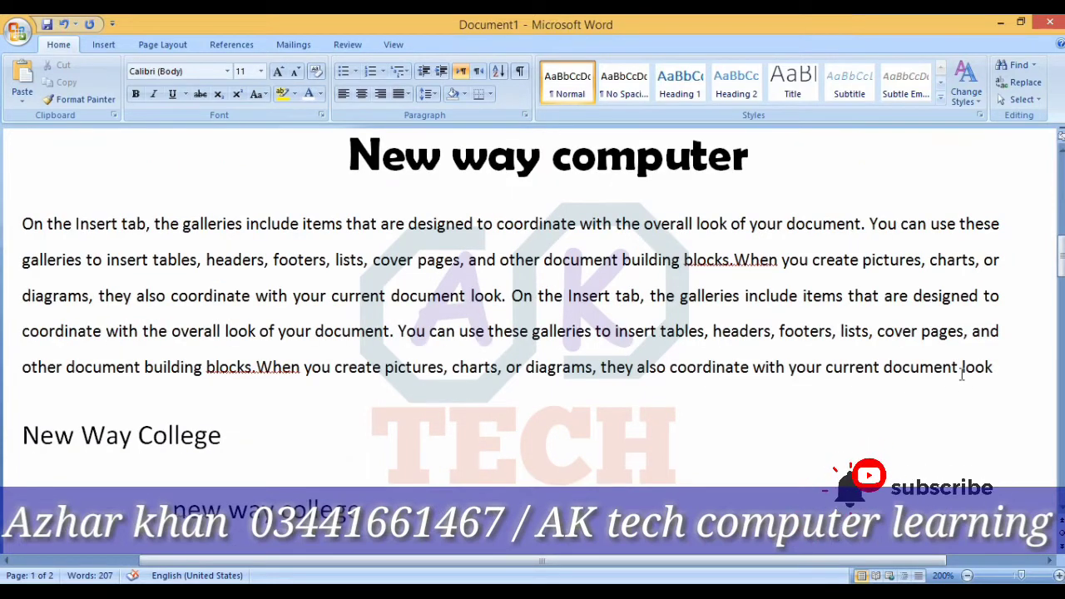
mouse_move(999, 369)
left_mouse_down()
mouse_move(146, 207)
mouse_move(22, 218)
left_mouse_up()
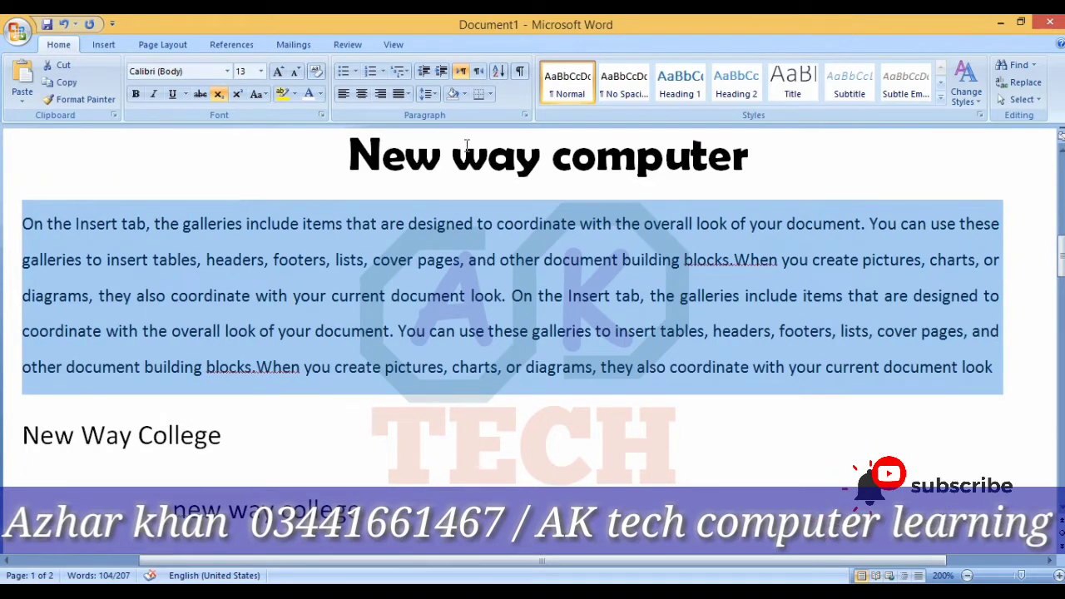
left_click(490, 94)
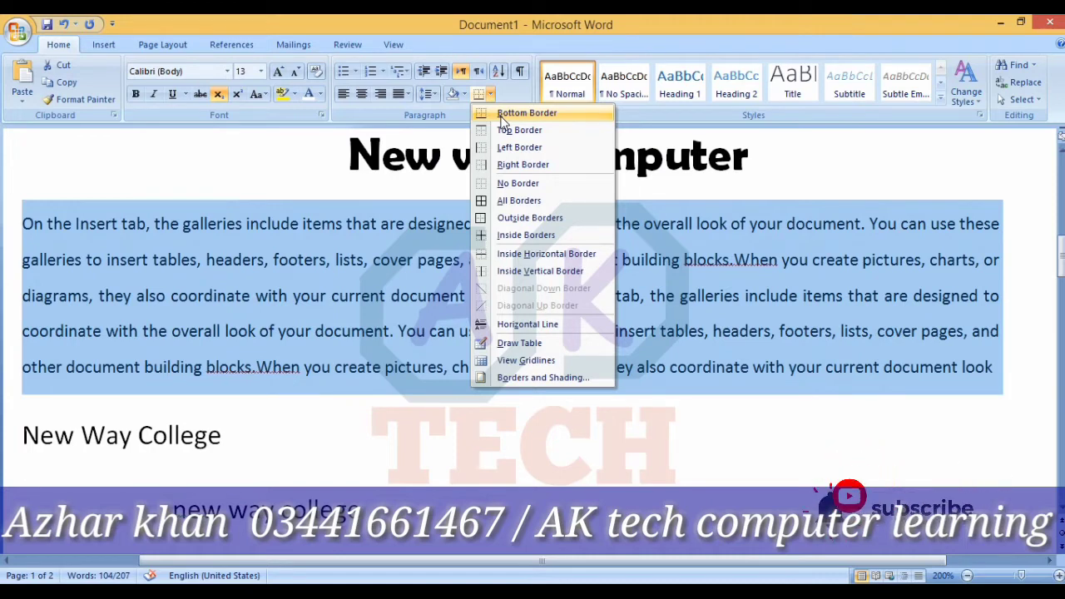
left_click(503, 115)
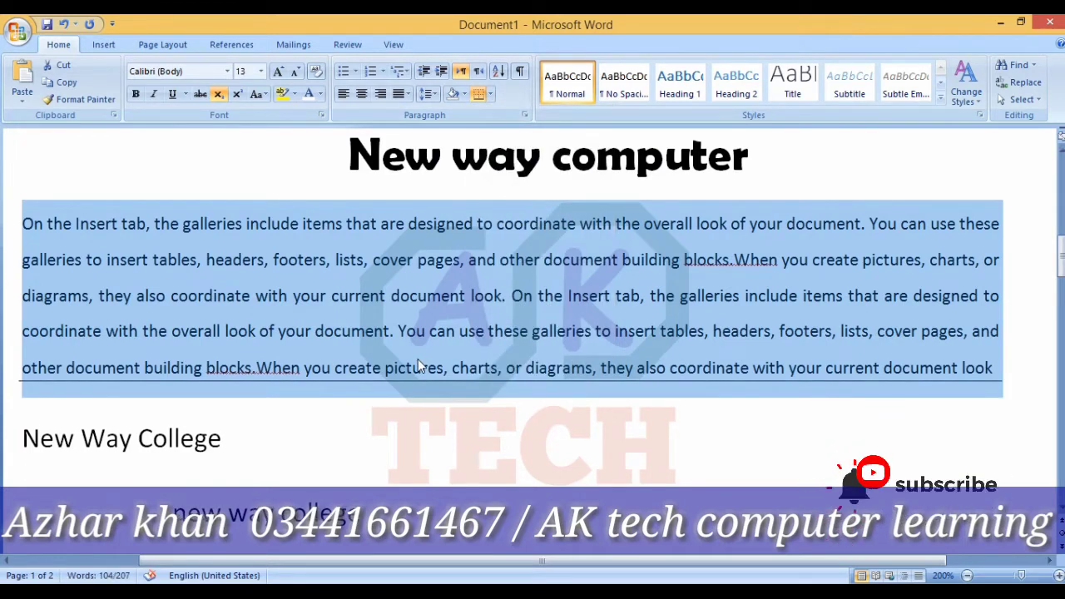
left_click(417, 363)
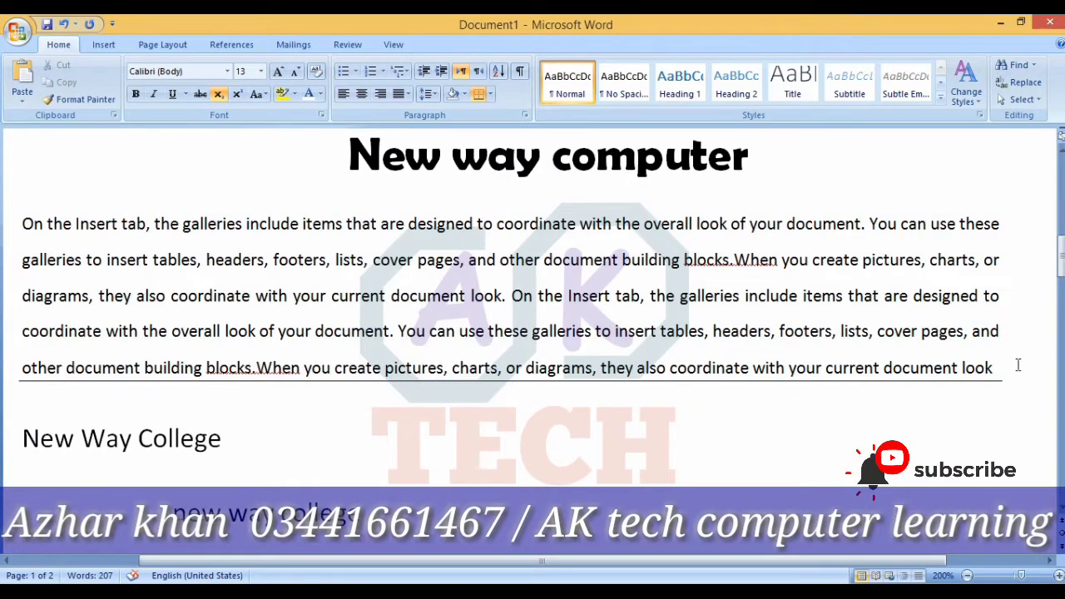
mouse_move(1000, 366)
left_mouse_down()
mouse_move(455, 368)
mouse_move(18, 386)
left_mouse_up()
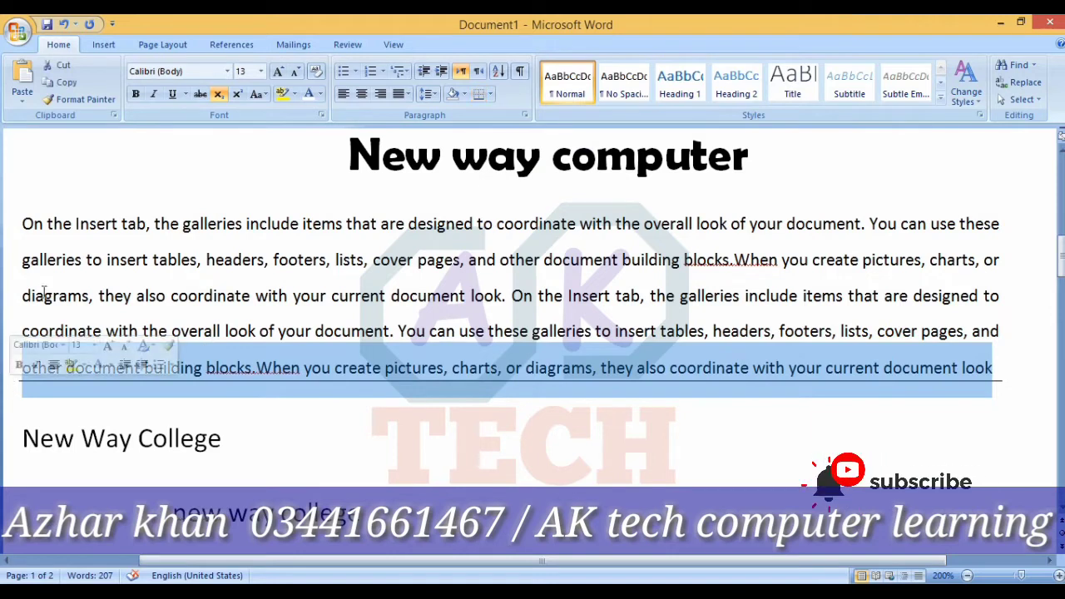
left_click(172, 94)
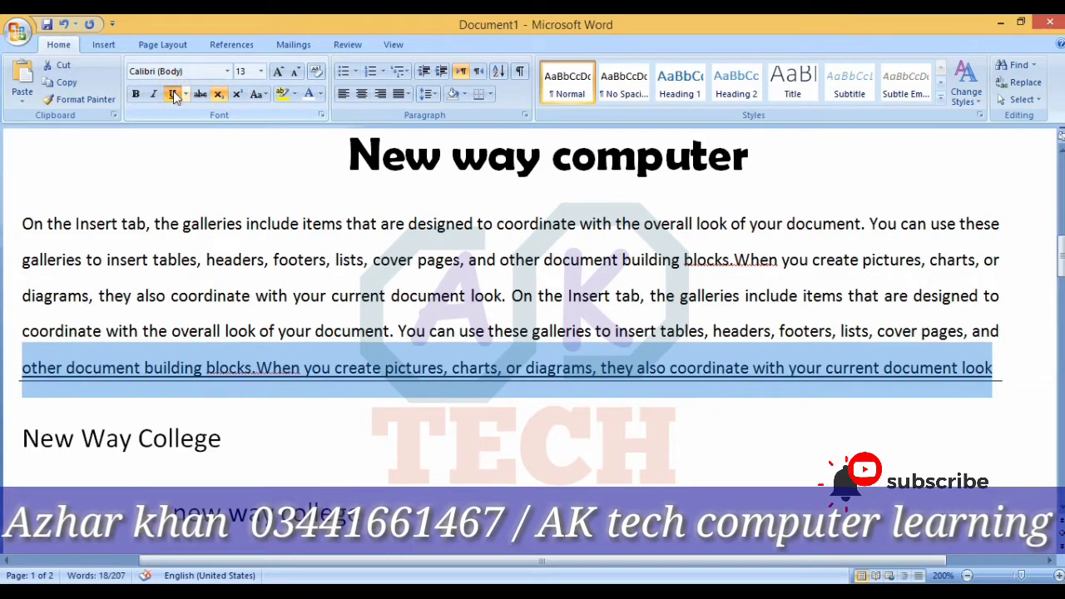
left_click(174, 94)
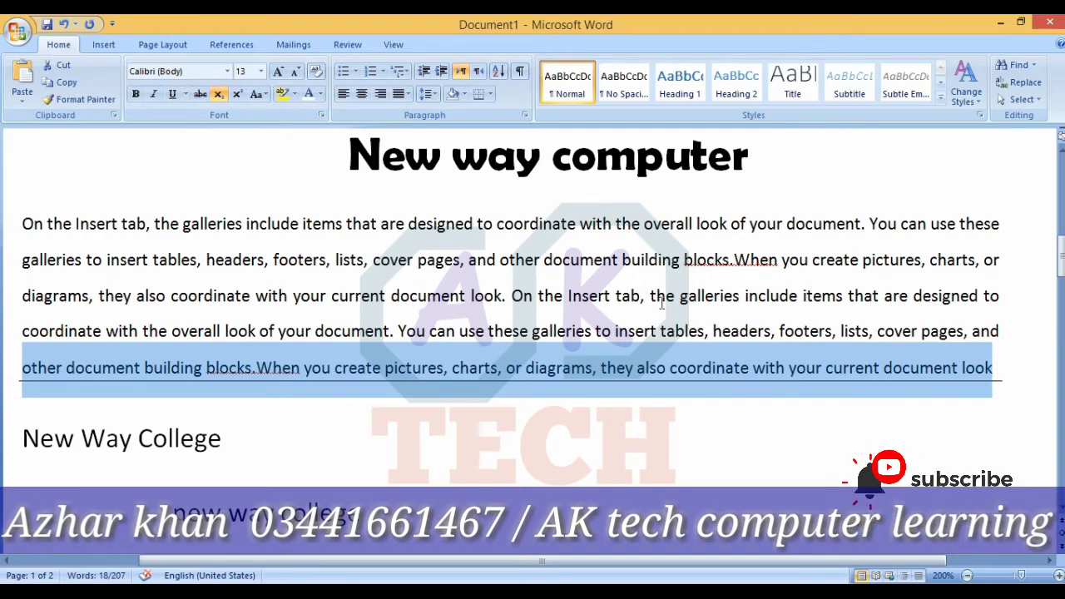
left_click(896, 392)
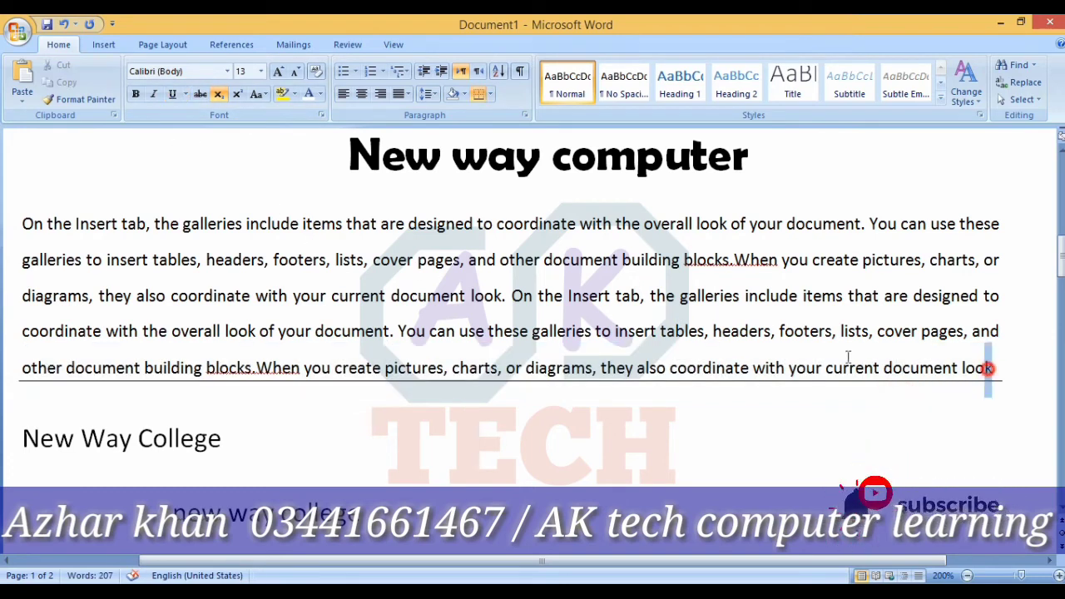
left_click_drag(988, 368, 23, 218)
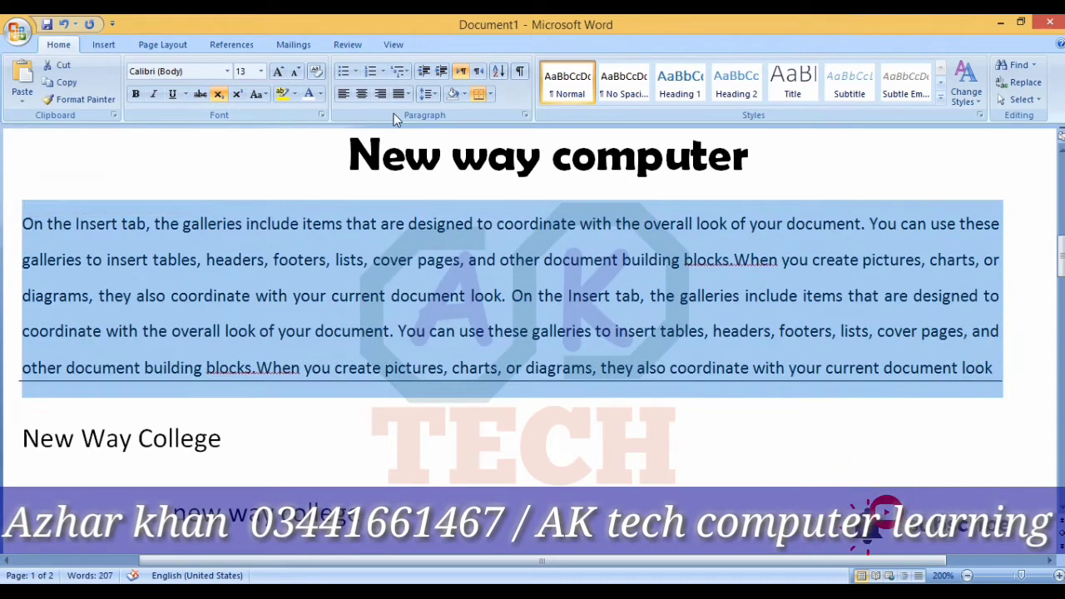
left_click(490, 94)
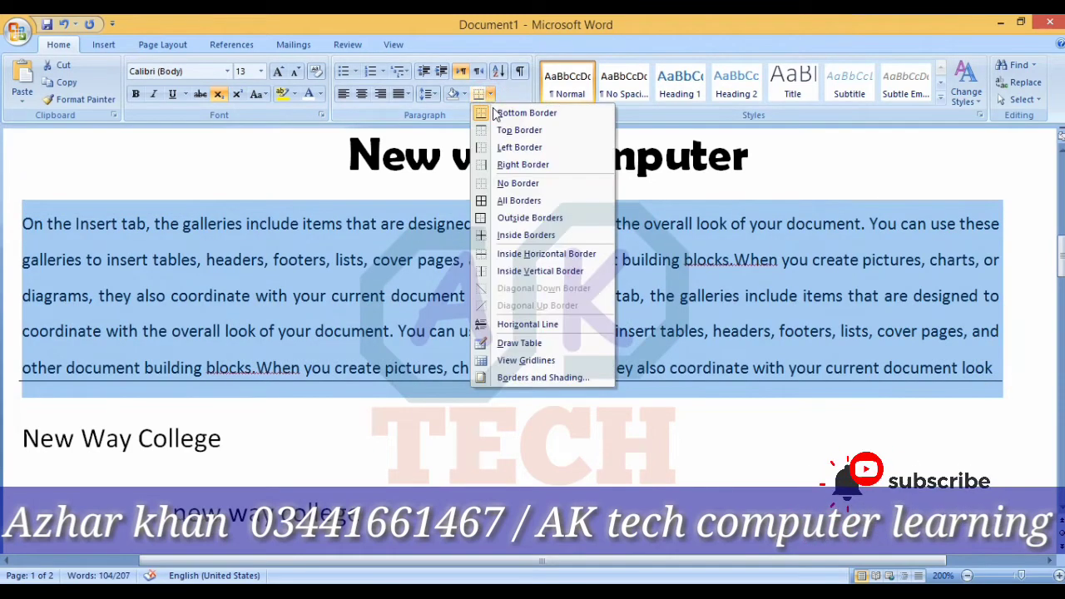
left_click(515, 131)
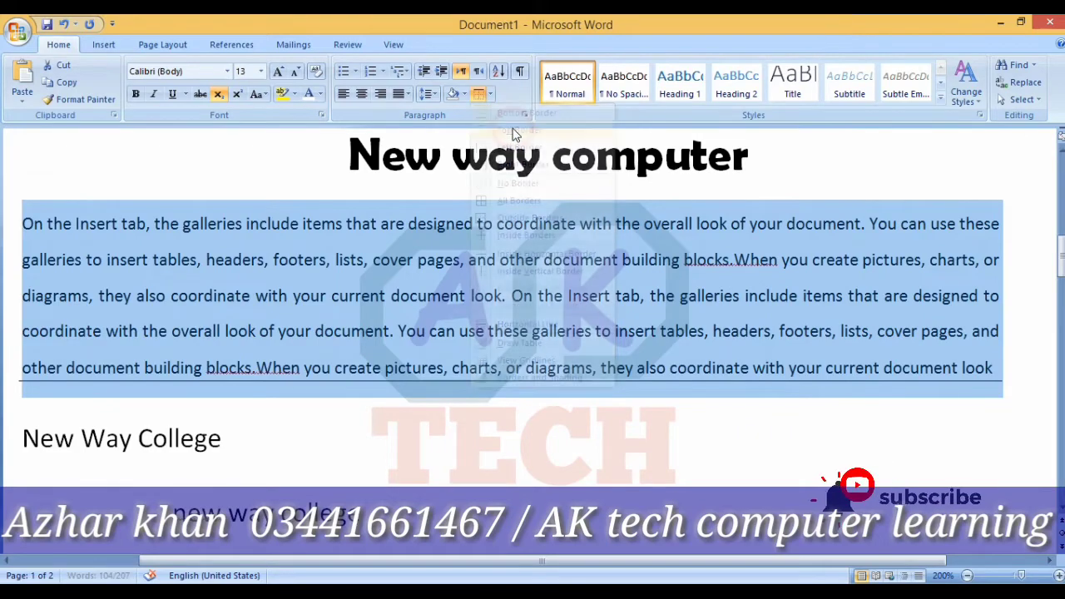
left_click(478, 263)
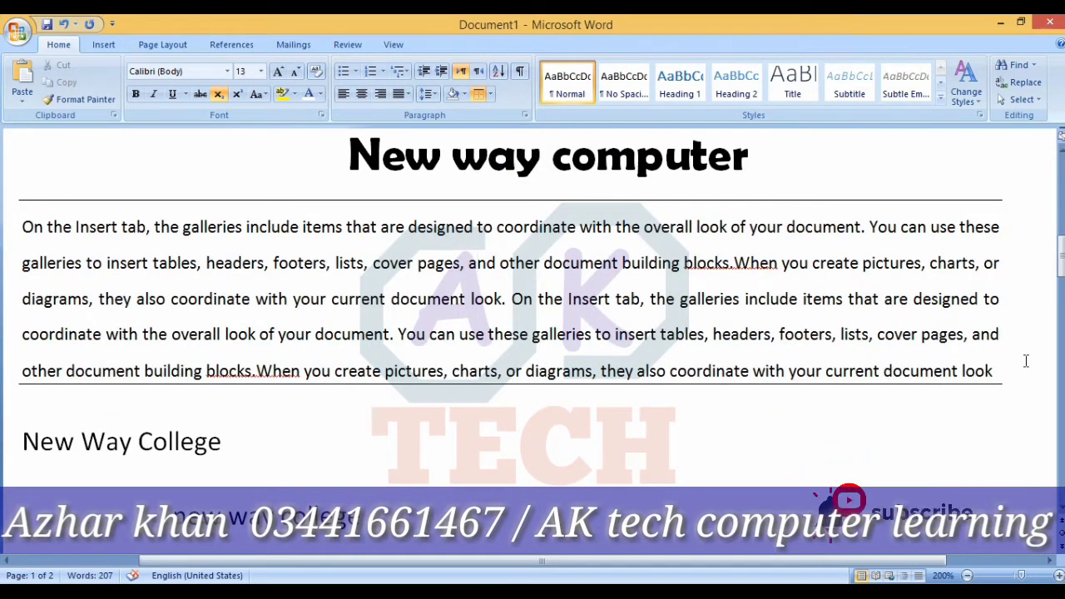
mouse_move(995, 371)
left_mouse_down()
mouse_move(3, 17)
mouse_move(432, 449)
mouse_move(27, 245)
mouse_move(998, 391)
left_mouse_up()
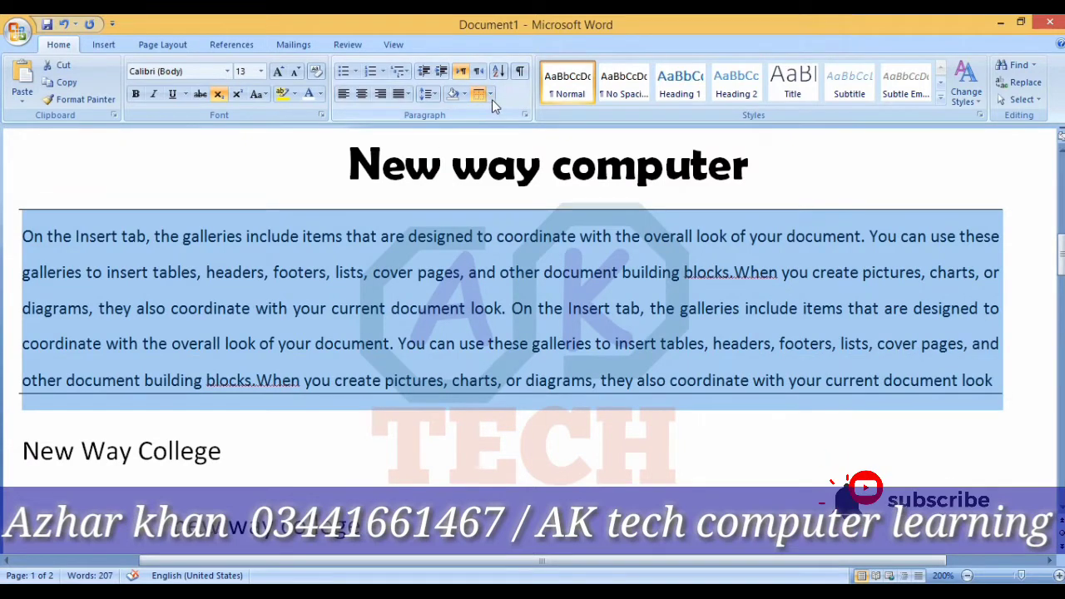
left_click(490, 94)
left_click(516, 147)
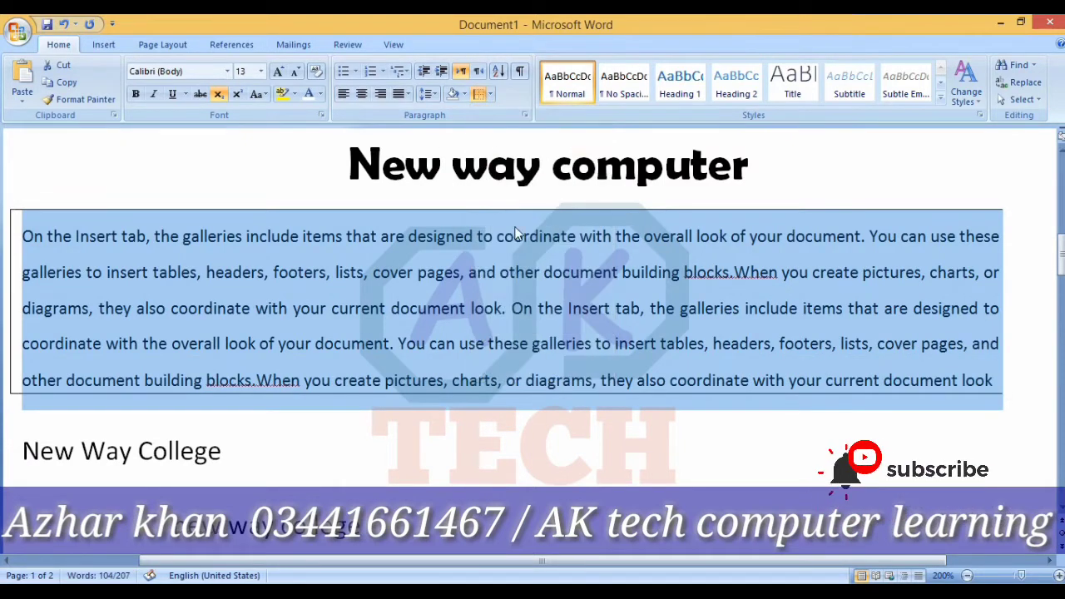
left_click(490, 94)
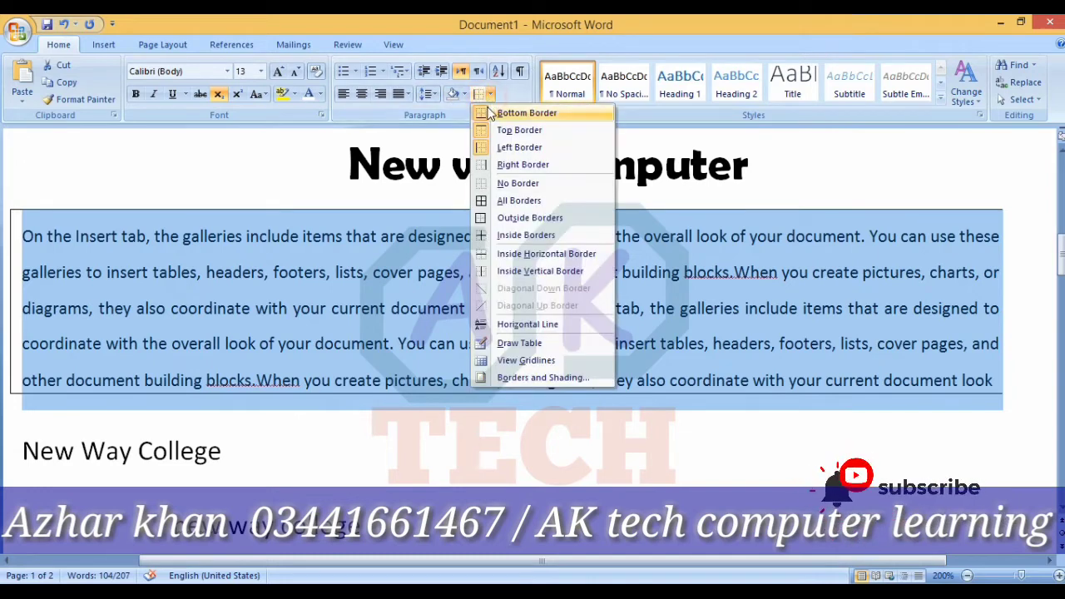
left_click(504, 167)
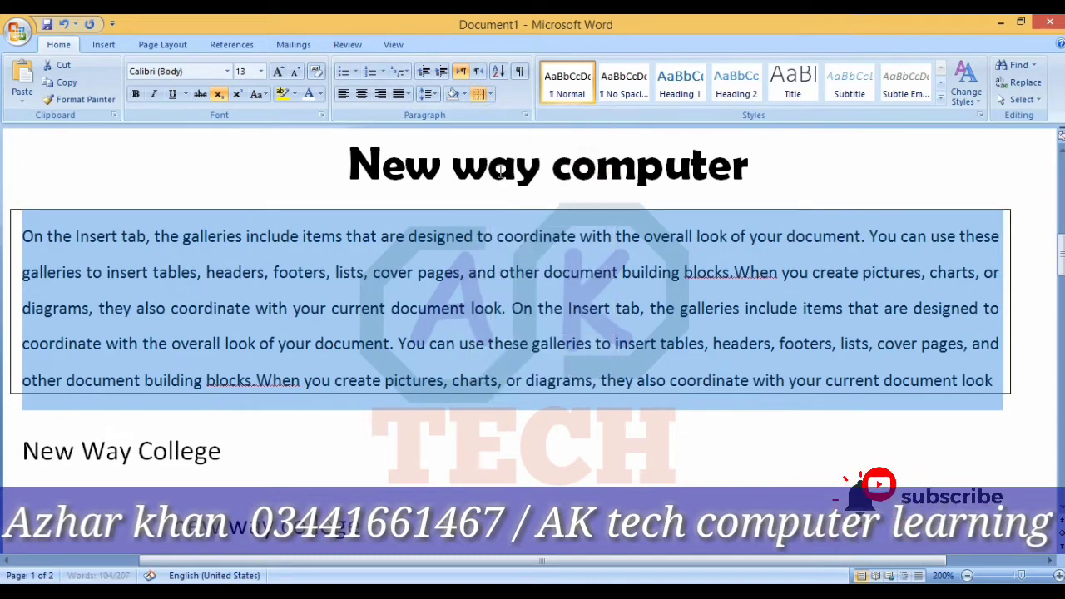
left_click(490, 94)
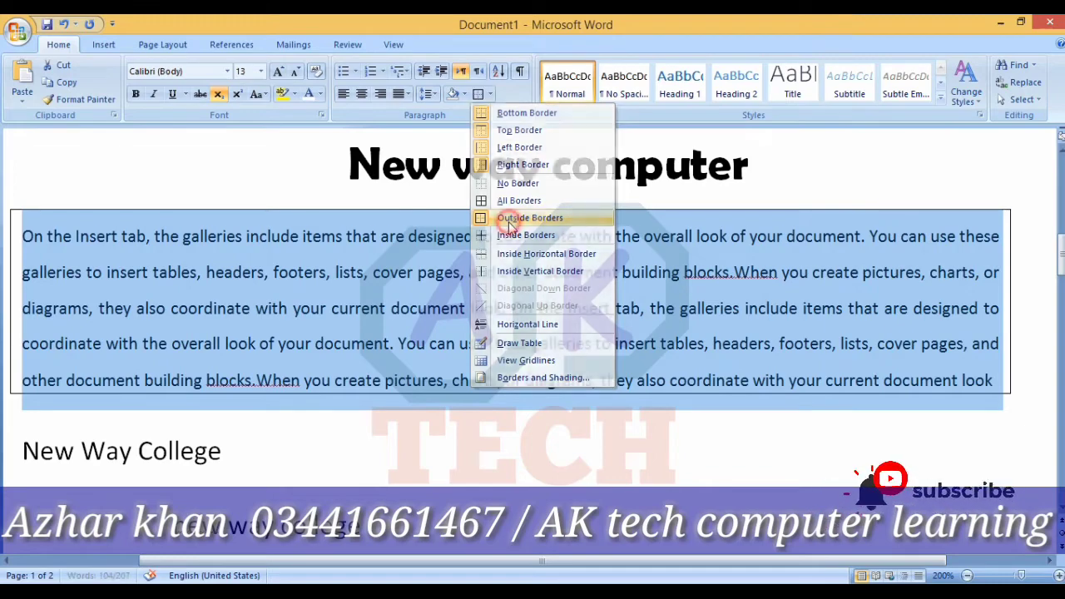
left_click(510, 220)
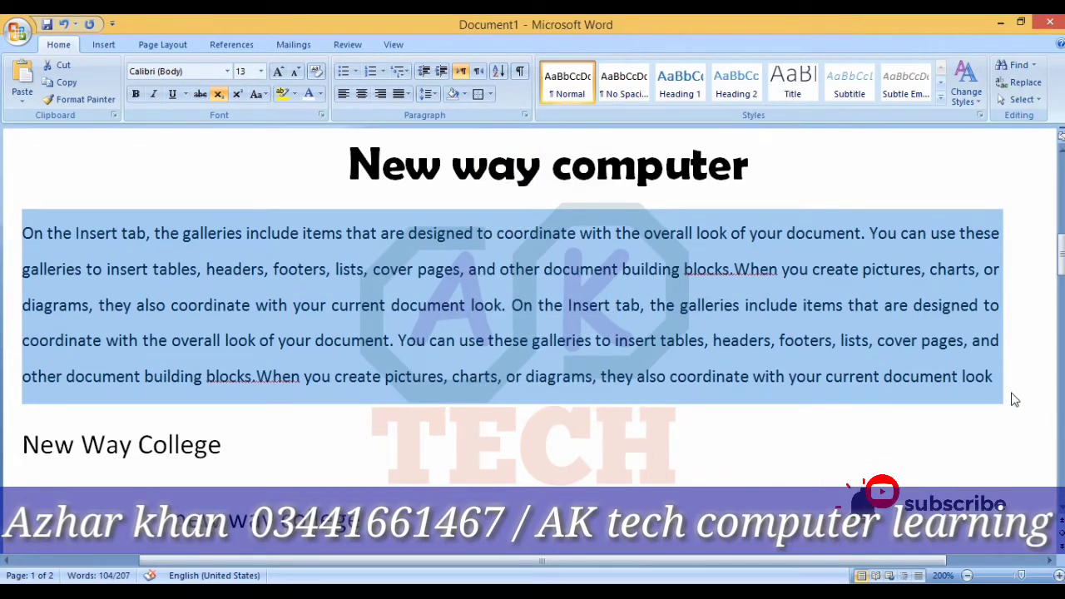
left_click_drag(1006, 388, 292, 304)
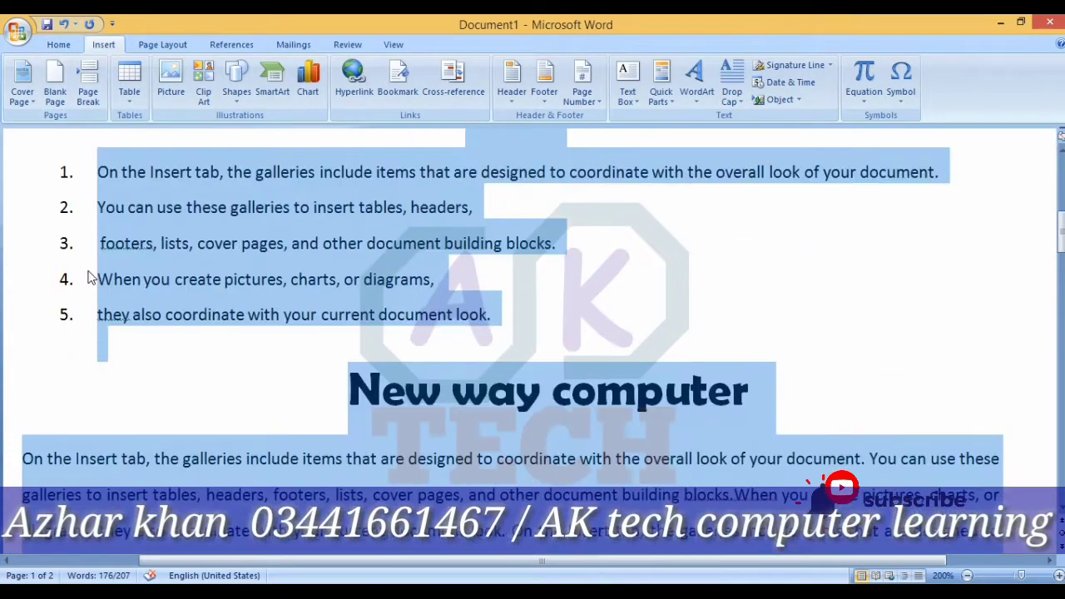
scroll(88, 278, "down", 4)
left_click(70, 232)
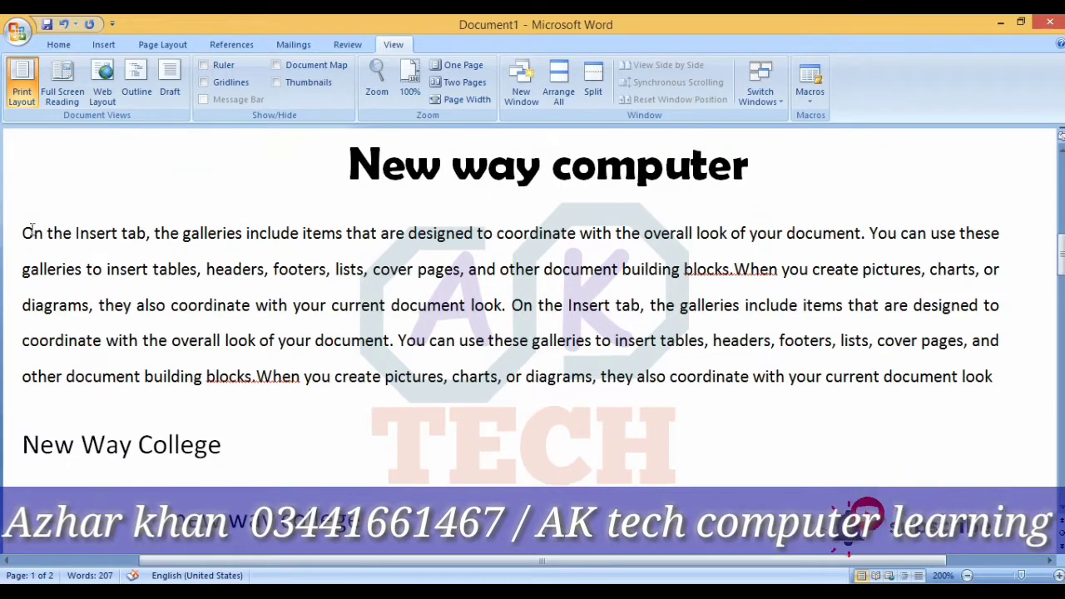
mouse_move(22, 233)
left_mouse_down()
mouse_move(933, 377)
mouse_move(985, 372)
left_mouse_up()
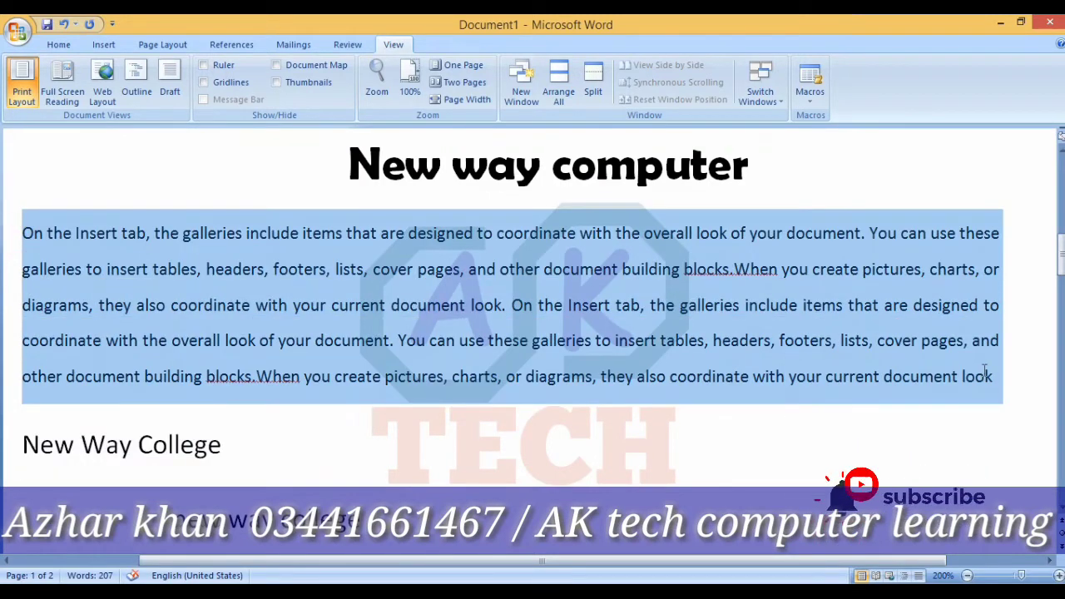
left_click(68, 45)
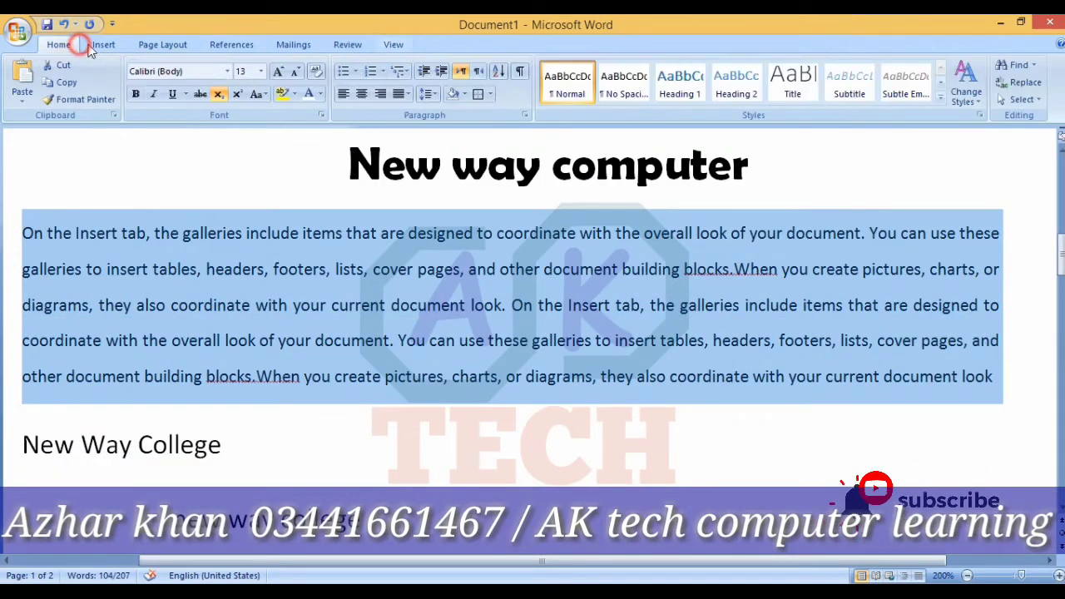
left_click(490, 93)
left_click(519, 218)
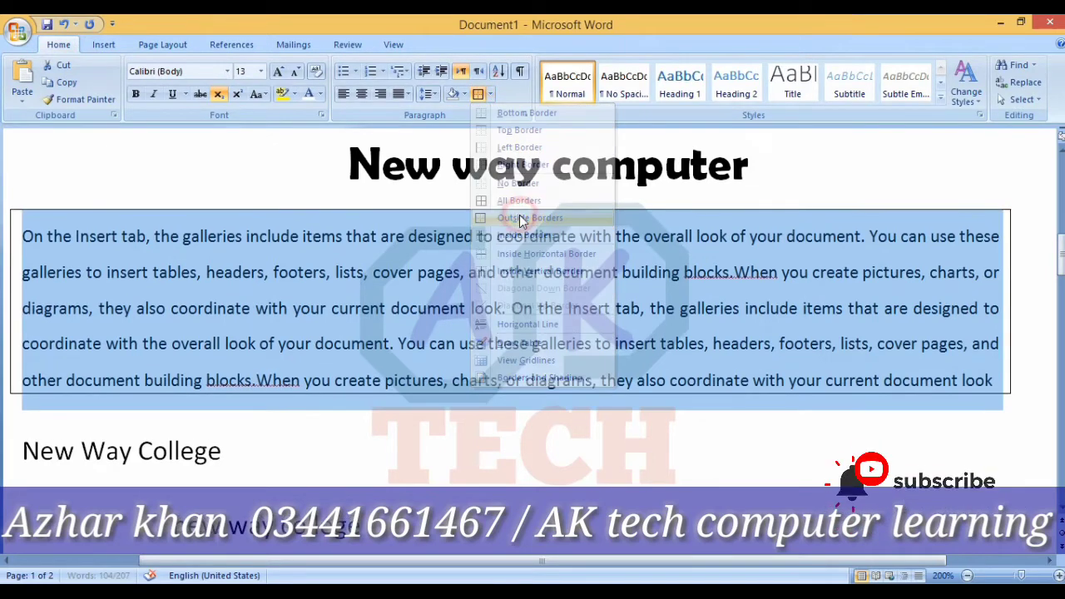
left_click(490, 94)
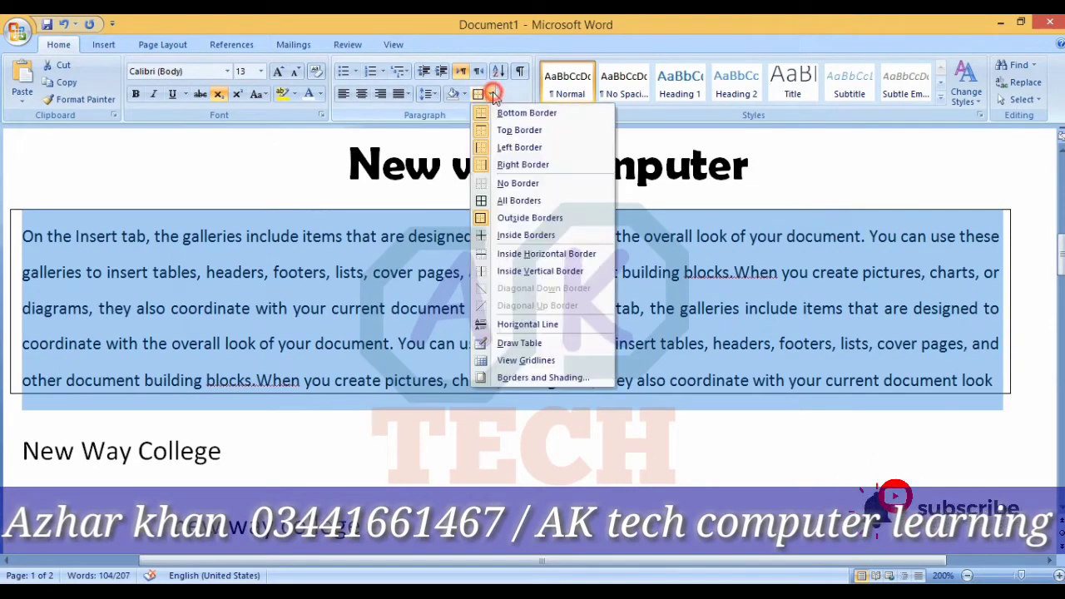
left_click(503, 183)
scroll(498, 288, "up", 3)
scroll(498, 288, "up", 1)
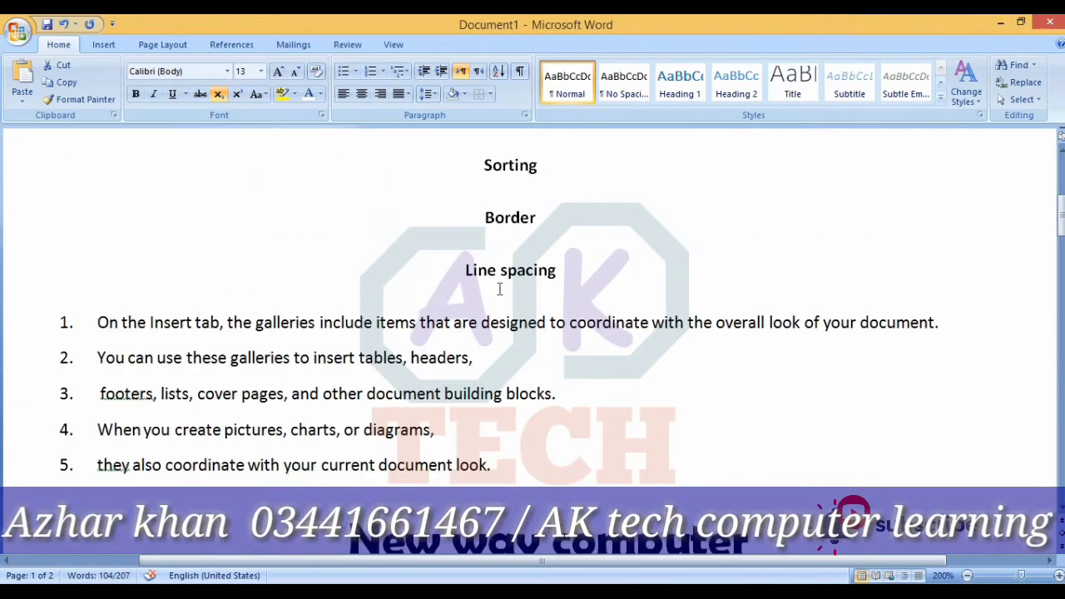
scroll(466, 258, "down", 2)
scroll(421, 229, "down", 2)
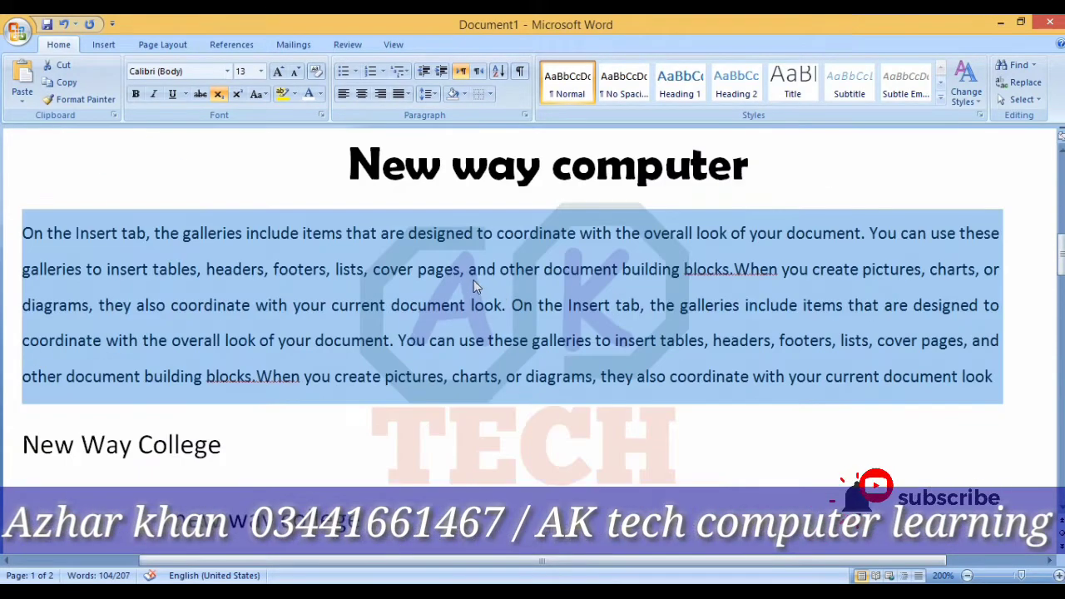
Step: Select the whole first paragraph and set its line spacing to 1.5
left_click(424, 269)
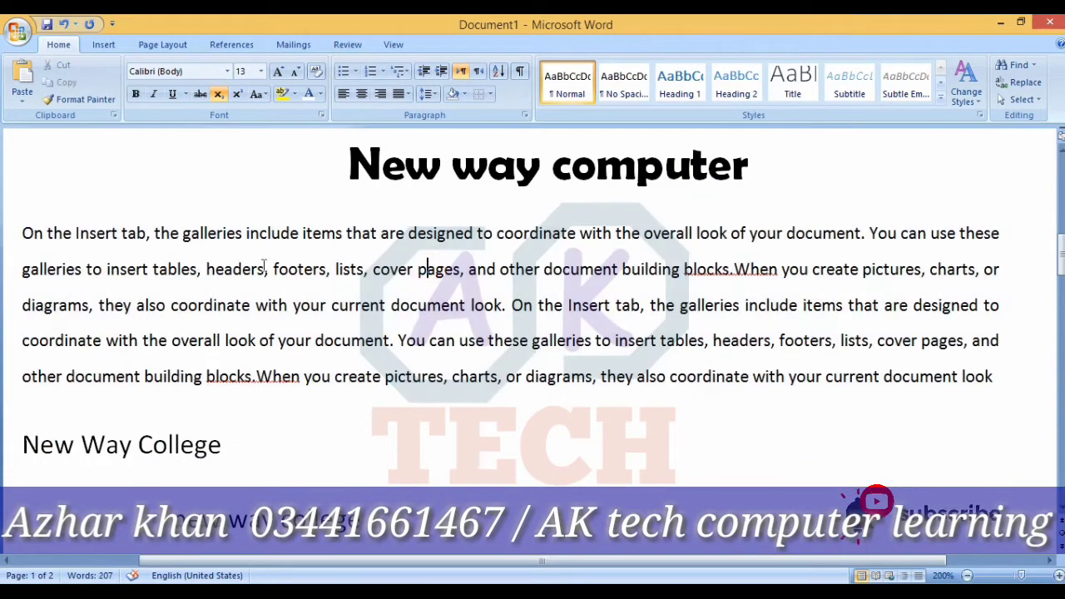
left_click(28, 250)
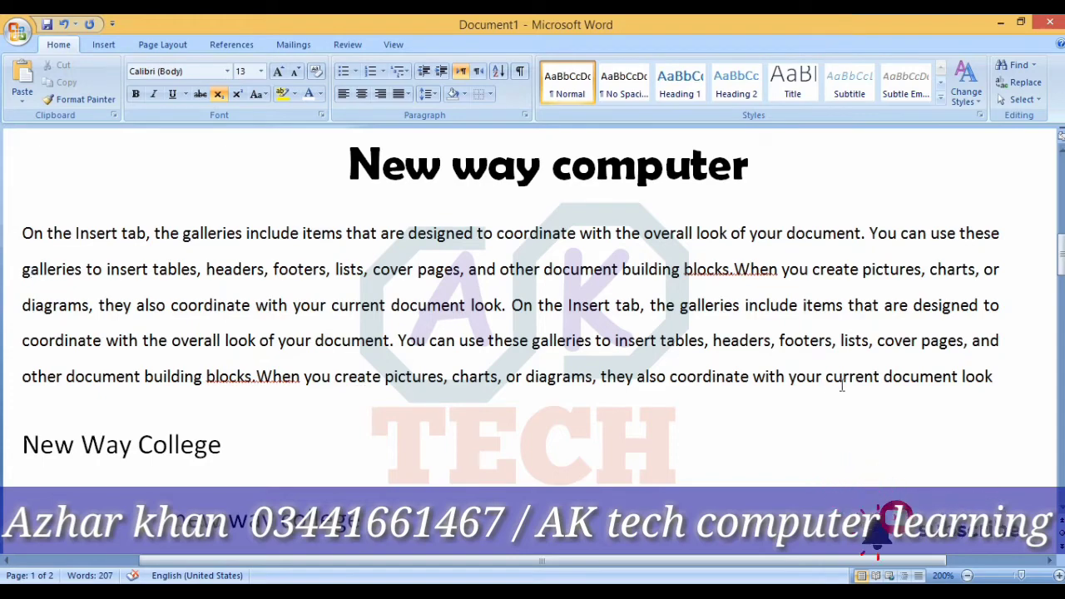
left_click_drag(993, 380, 64, 197)
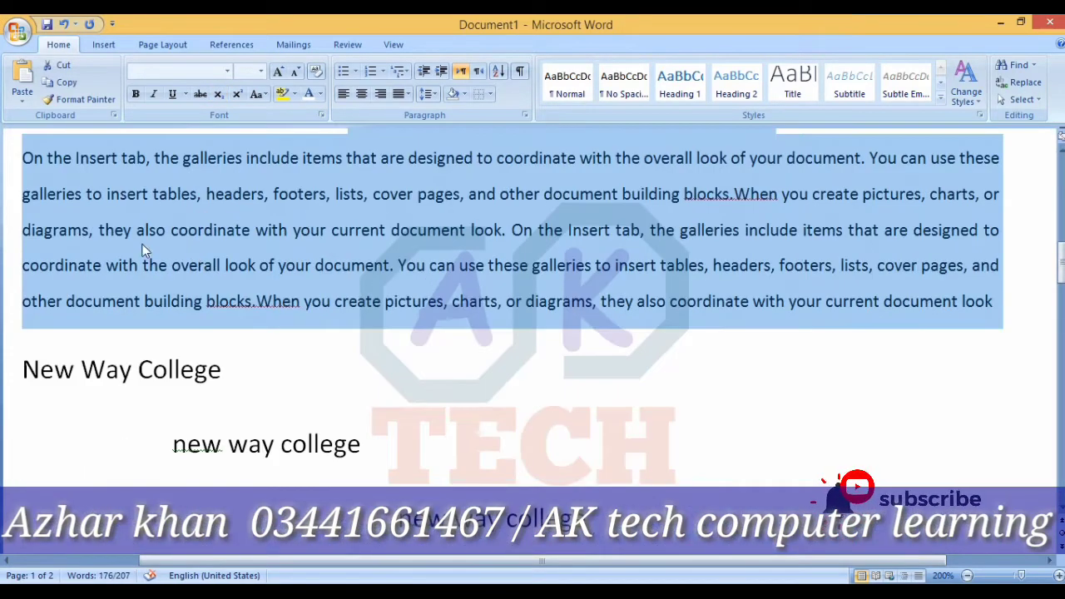
left_click(110, 231)
left_click_drag(21, 157, 992, 312)
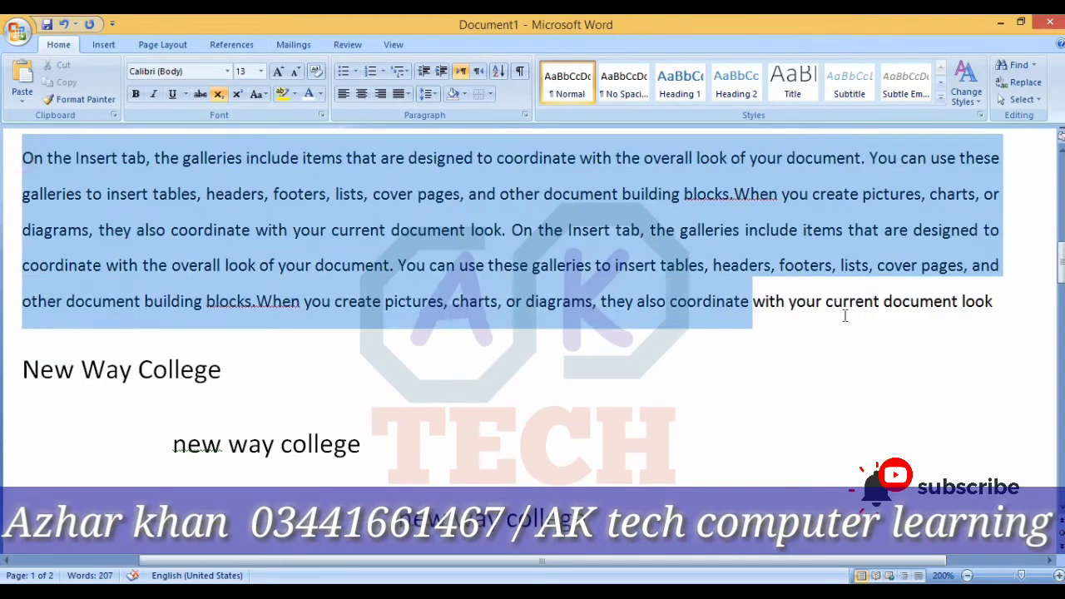
left_click(436, 94)
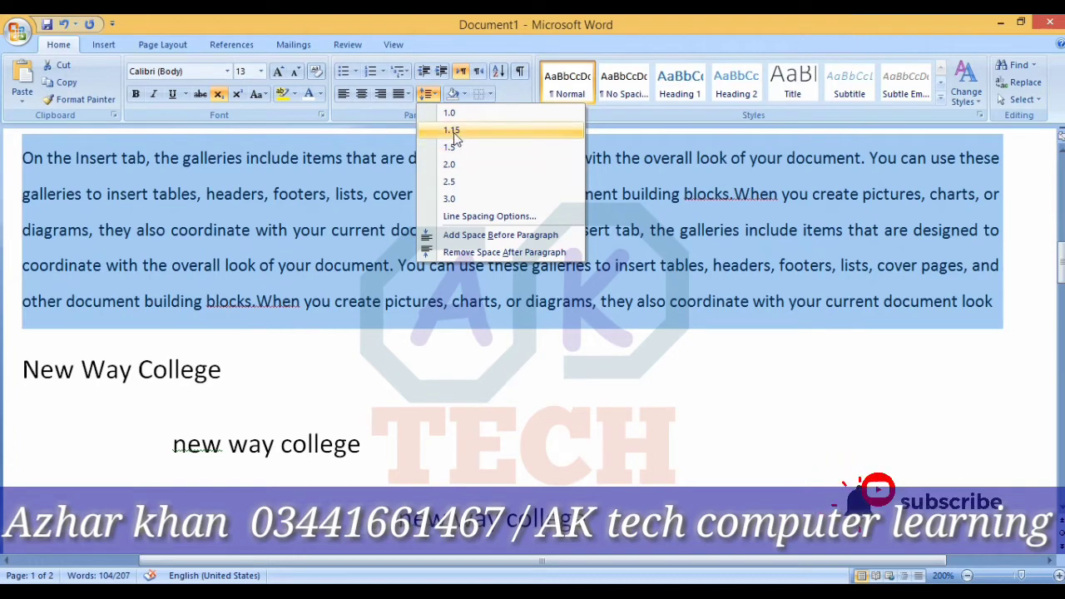
left_click(450, 148)
Step: Try 2.0 and then 2.5 line spacing on the paragraph
left_click(428, 94)
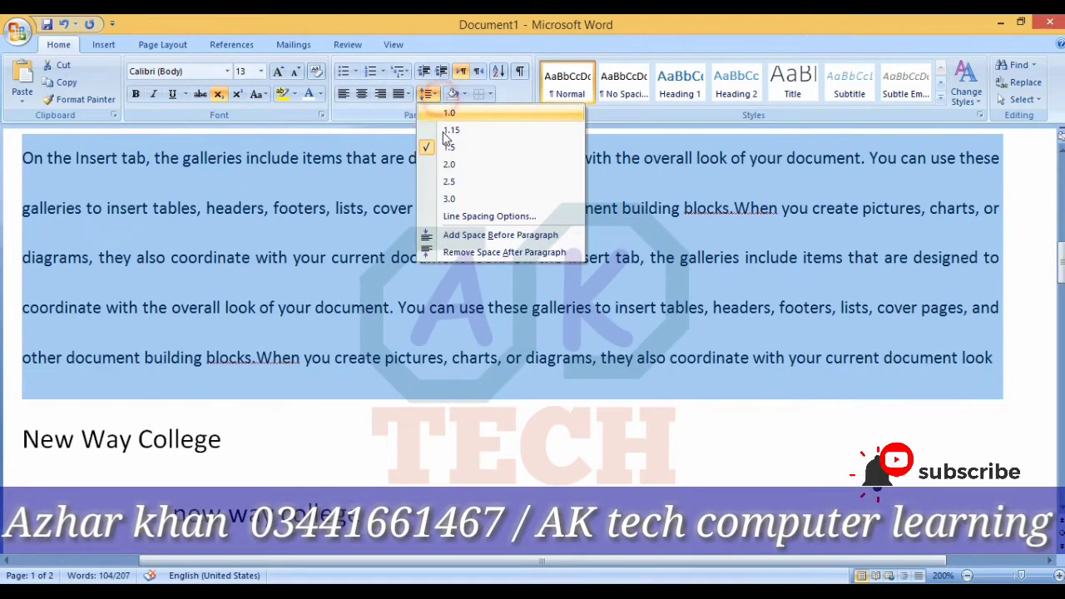
left_click(443, 161)
left_click(428, 94)
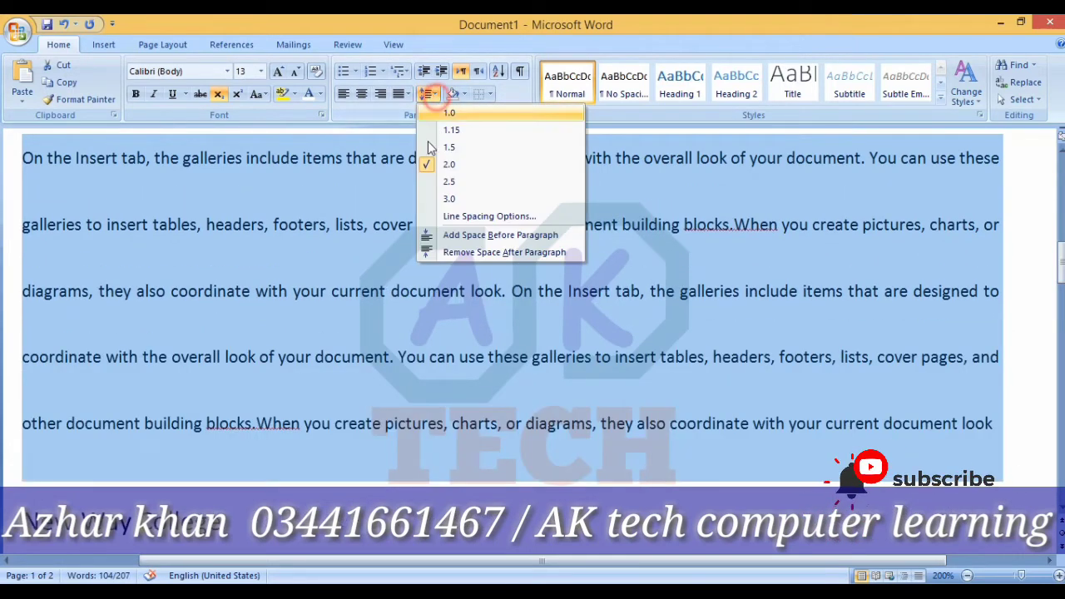
left_click(440, 180)
Step: Change the paragraph's line spacing to 1.0, then settle on 1.15
left_click(432, 94)
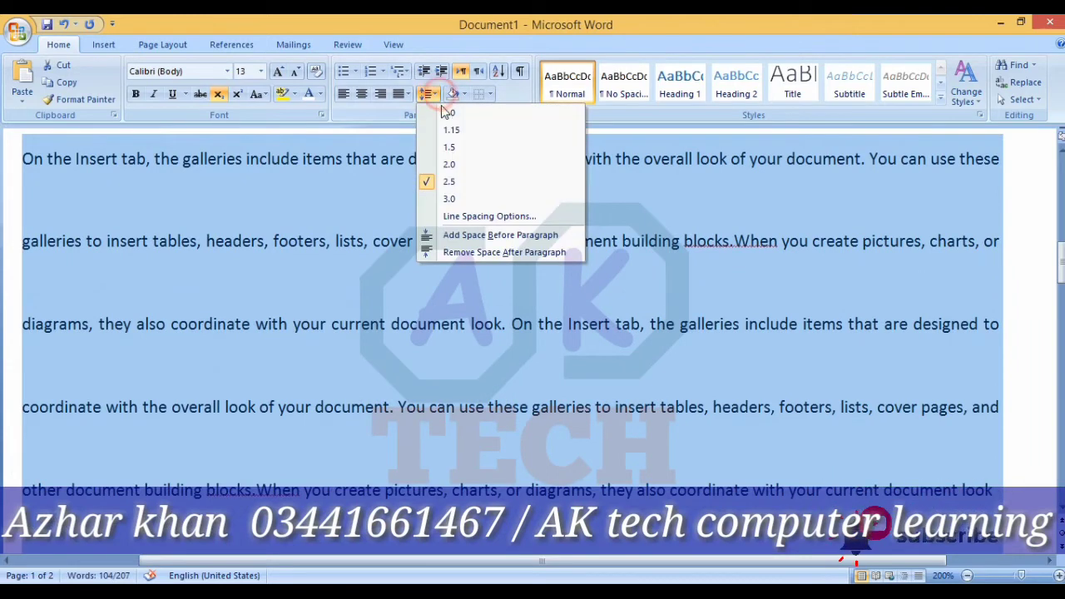
left_click(446, 117)
left_click(429, 94)
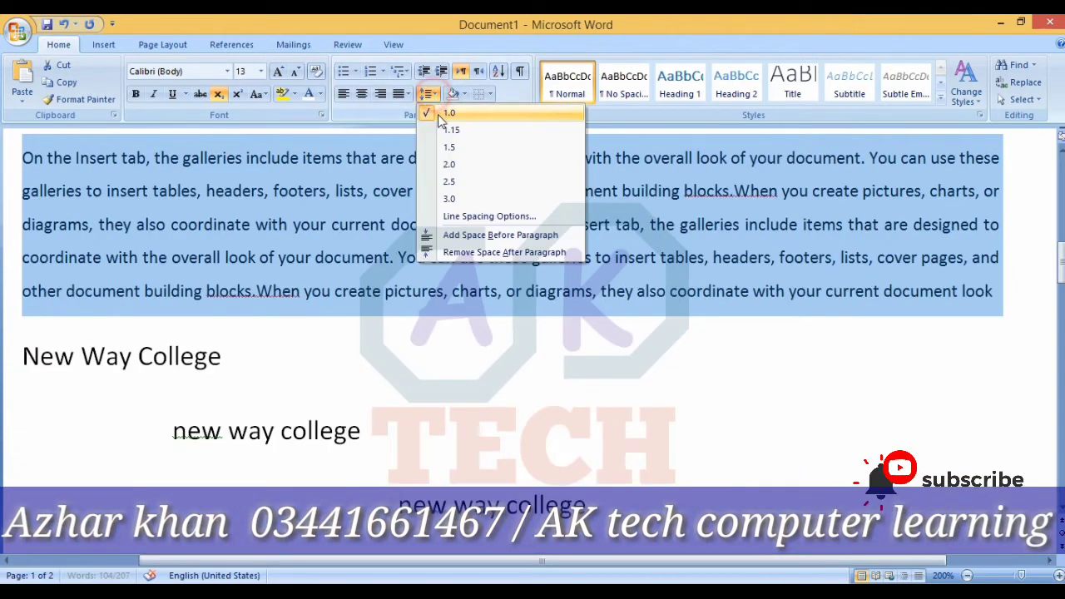
left_click(441, 129)
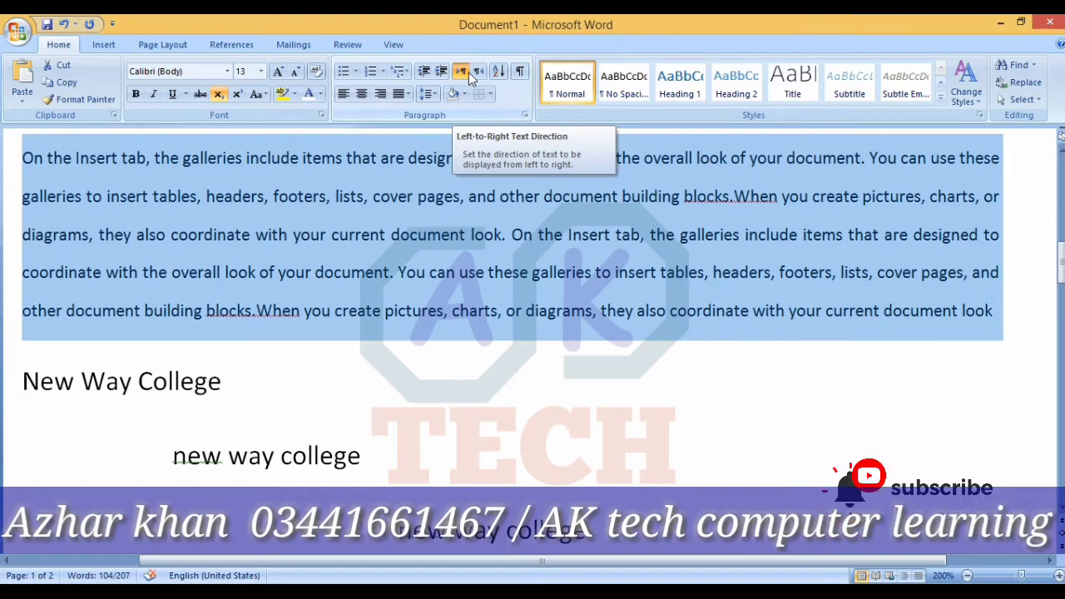
scroll(554, 272, "up", 5)
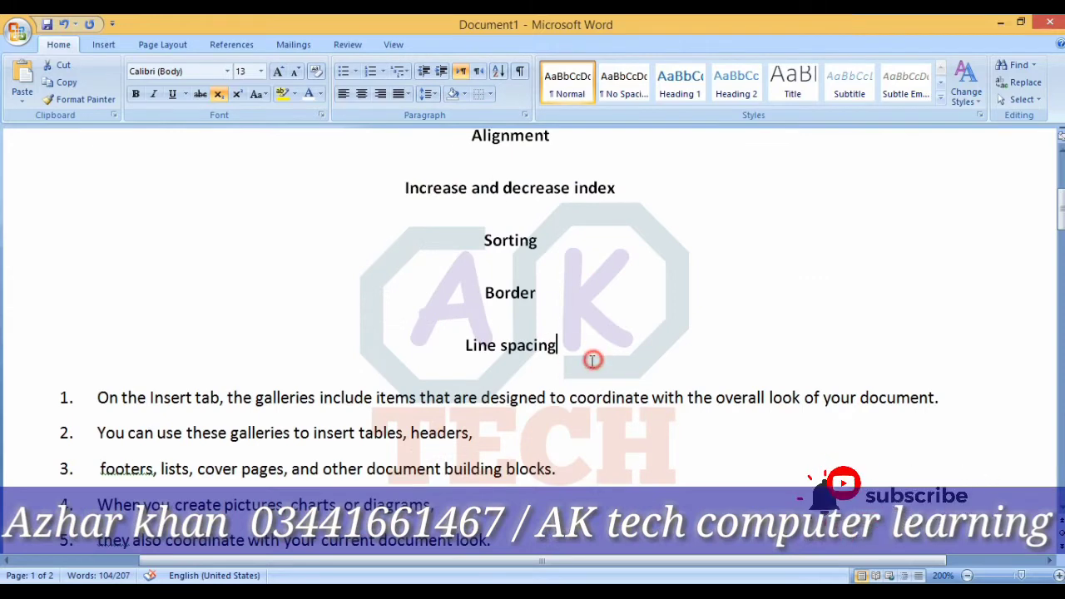
Step: Add a 'TEXT DIRECTION' heading on a new line below Line spacing
left_click(553, 345)
key("Return")
type("TEX")
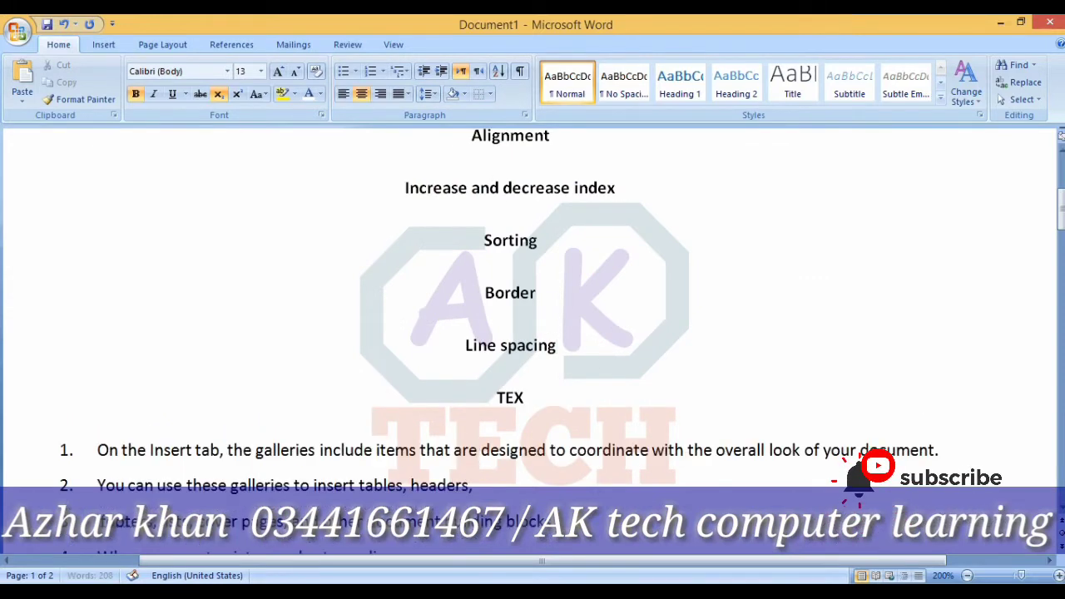
type("T DIREC")
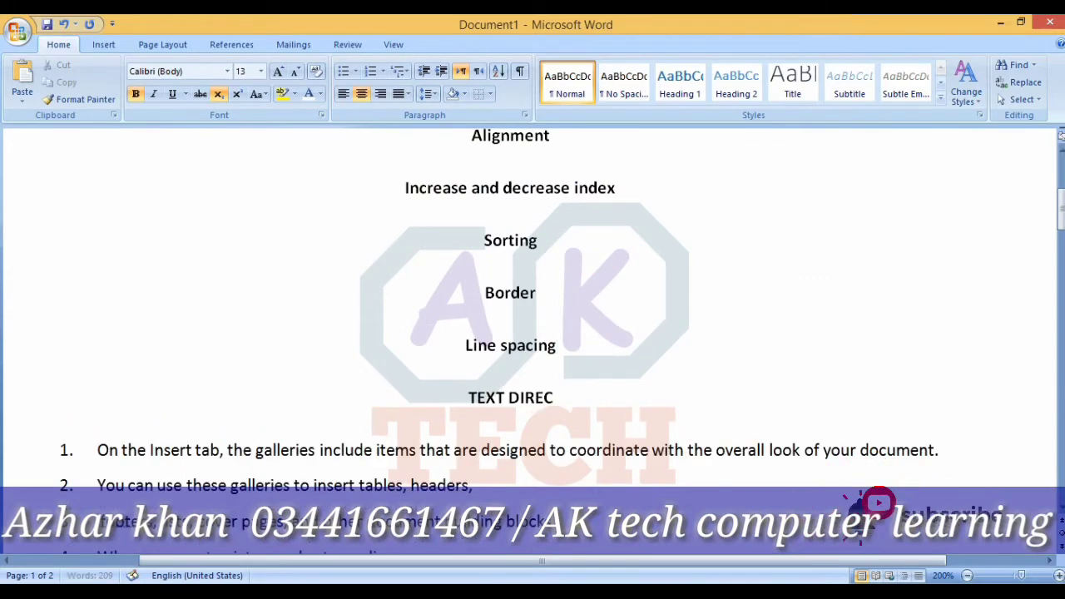
type("TION")
key("Return")
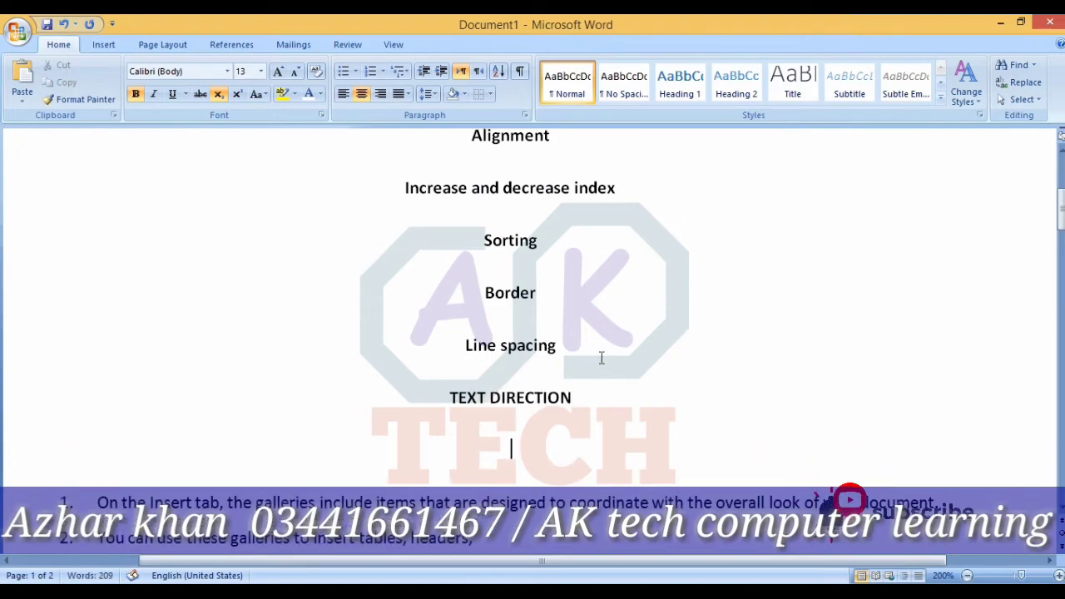
Step: Type 'New way computer and science acadmey' on the empty line below the names
scroll(595, 374, "down", 3)
scroll(582, 391, "down", 3)
scroll(574, 384, "down", 1)
scroll(566, 379, "down", 3)
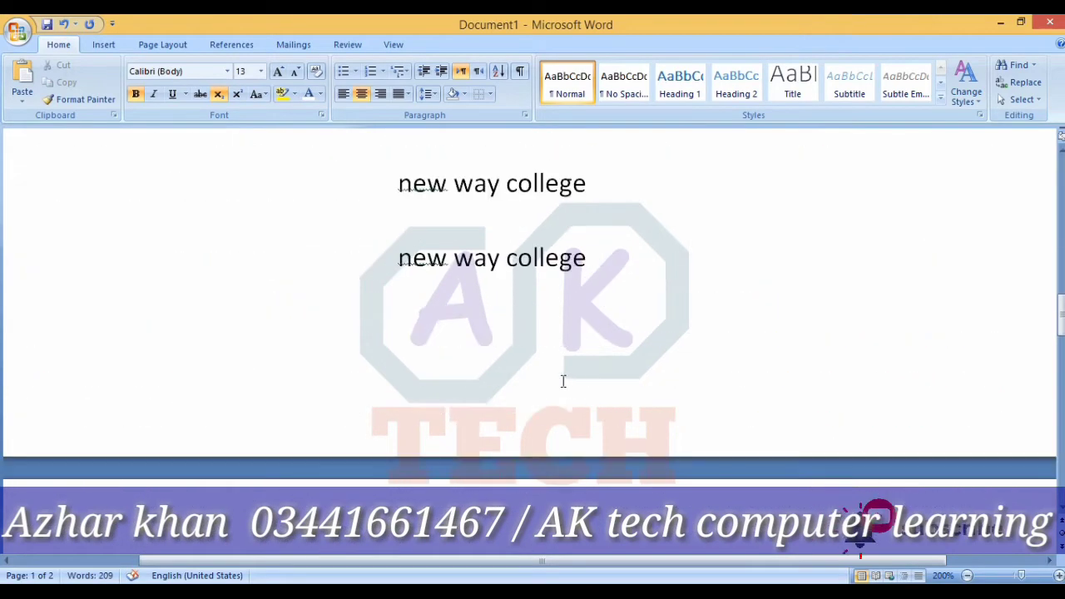
scroll(499, 383, "down", 1)
scroll(433, 385, "down", 3)
left_click(133, 366)
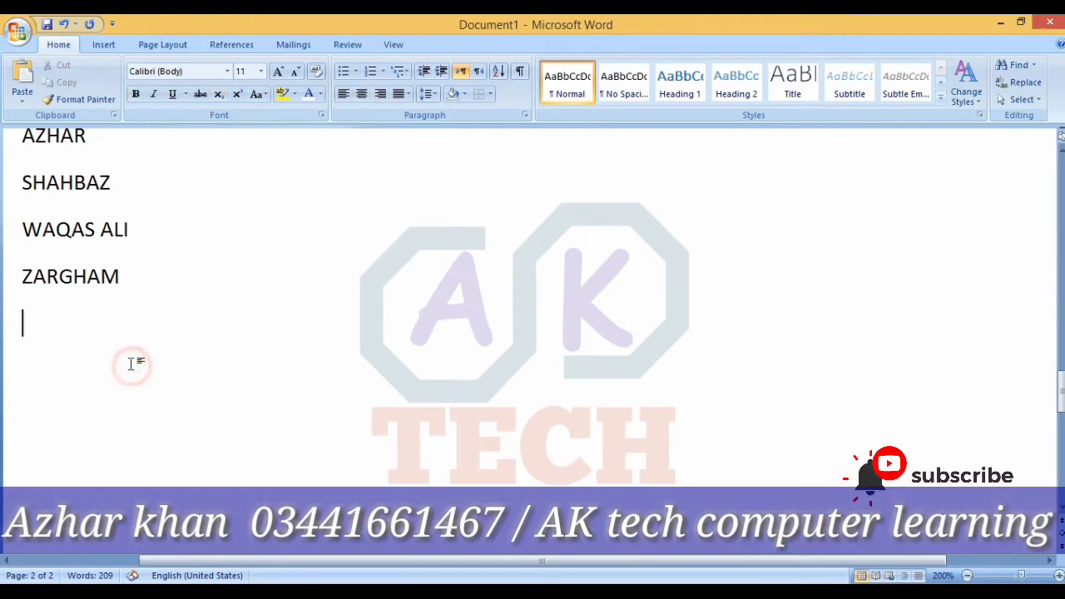
type("New")
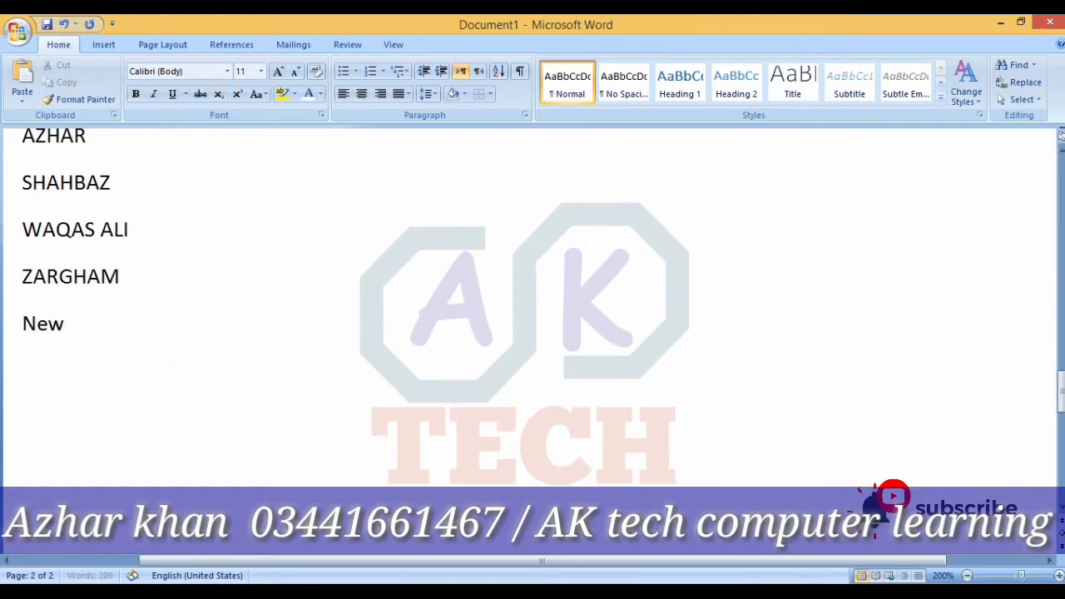
type(" way computer a")
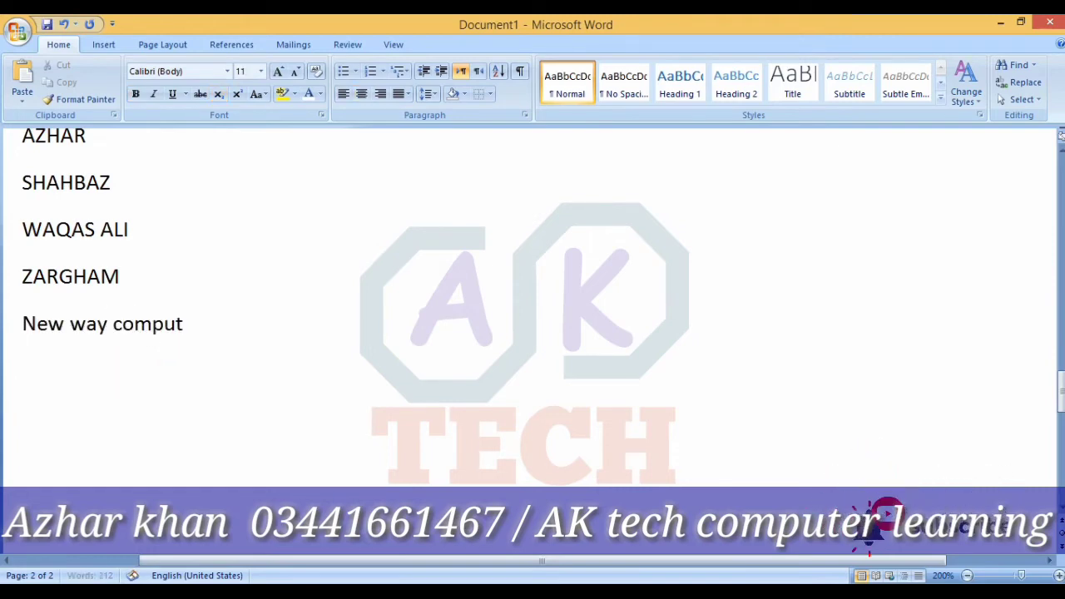
type("nd s")
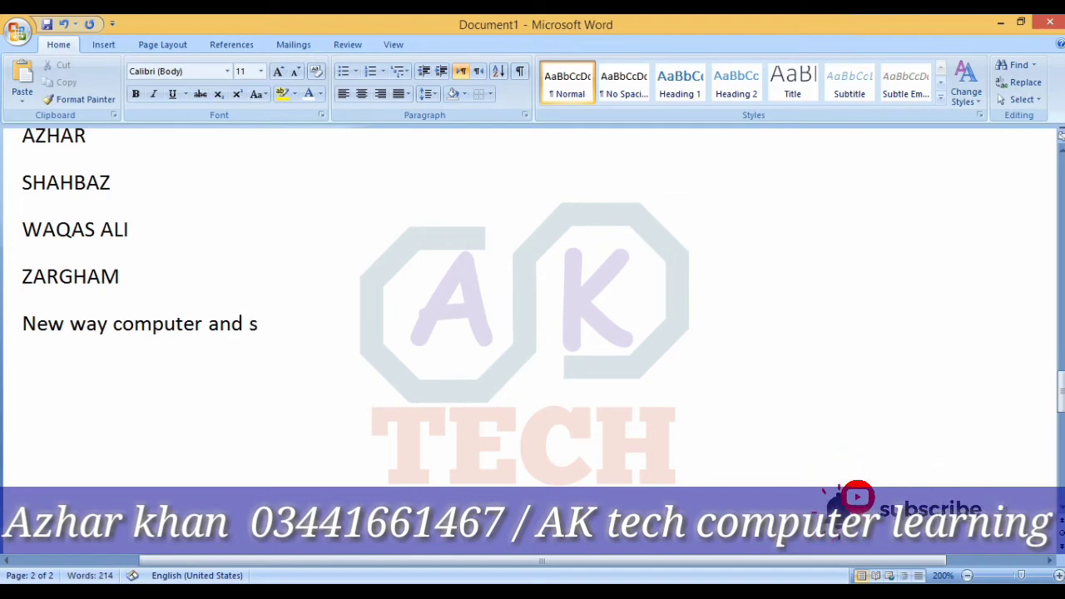
type("cience aca")
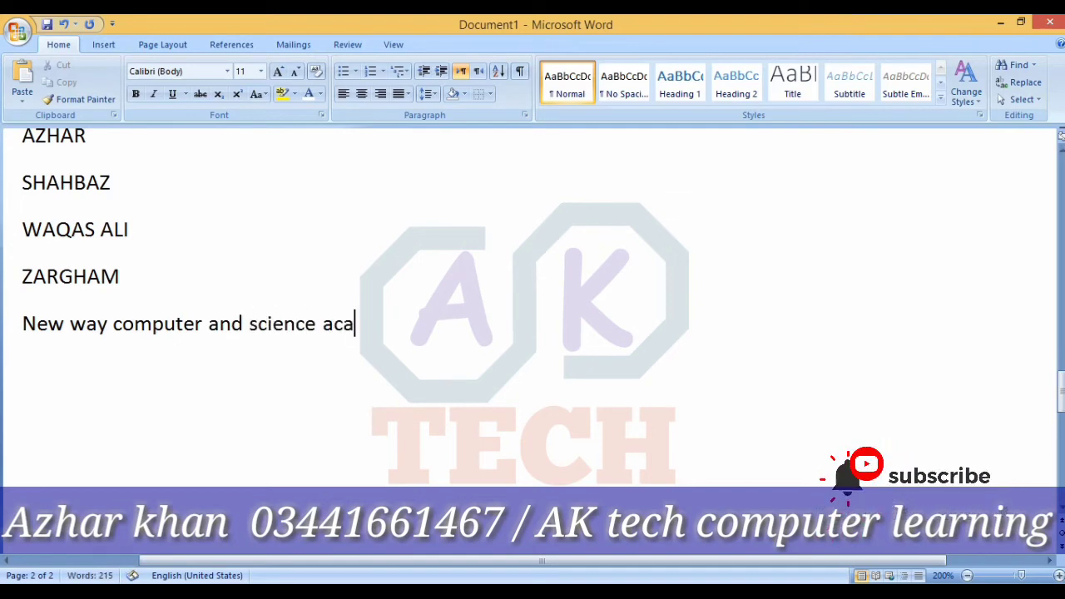
type("dmey")
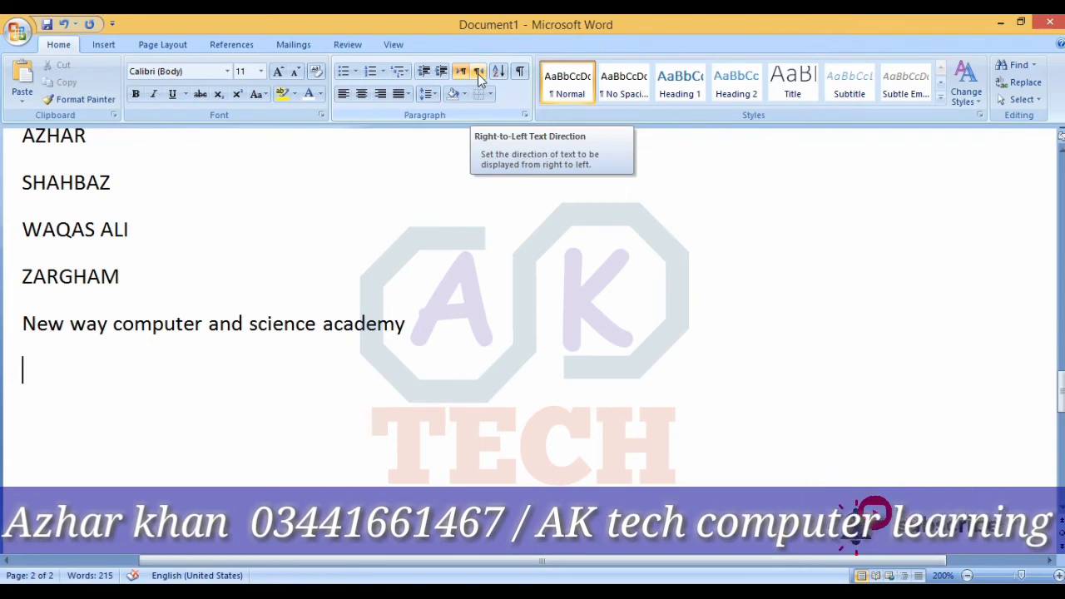
Step: Type 'New way computer and science academy sialmore sargodha' right-to-left, then switch it to left-to-right
left_click(477, 74)
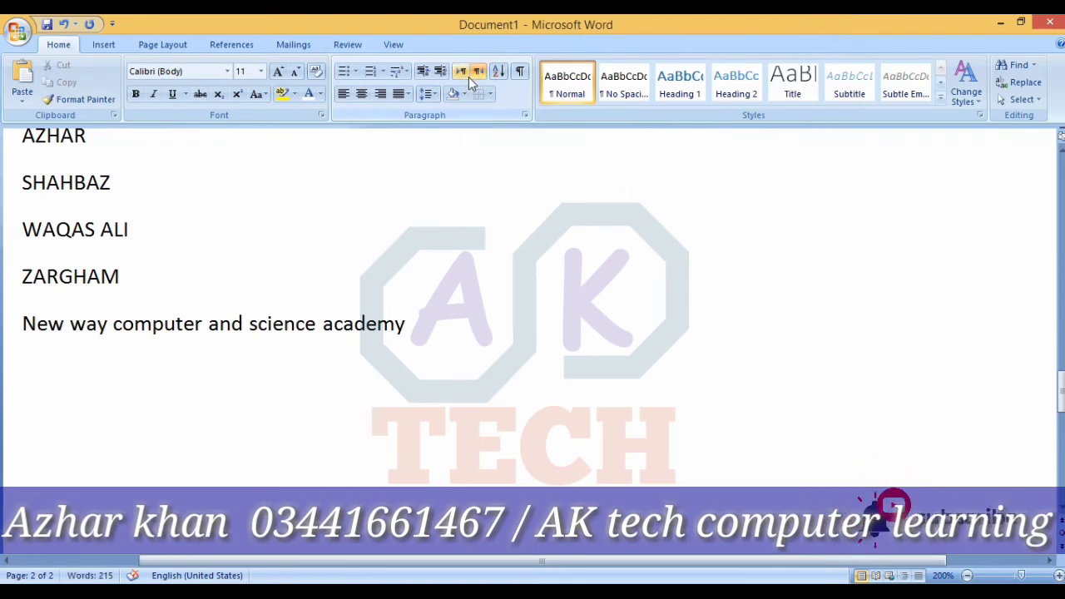
type("d")
key("BackSpace")
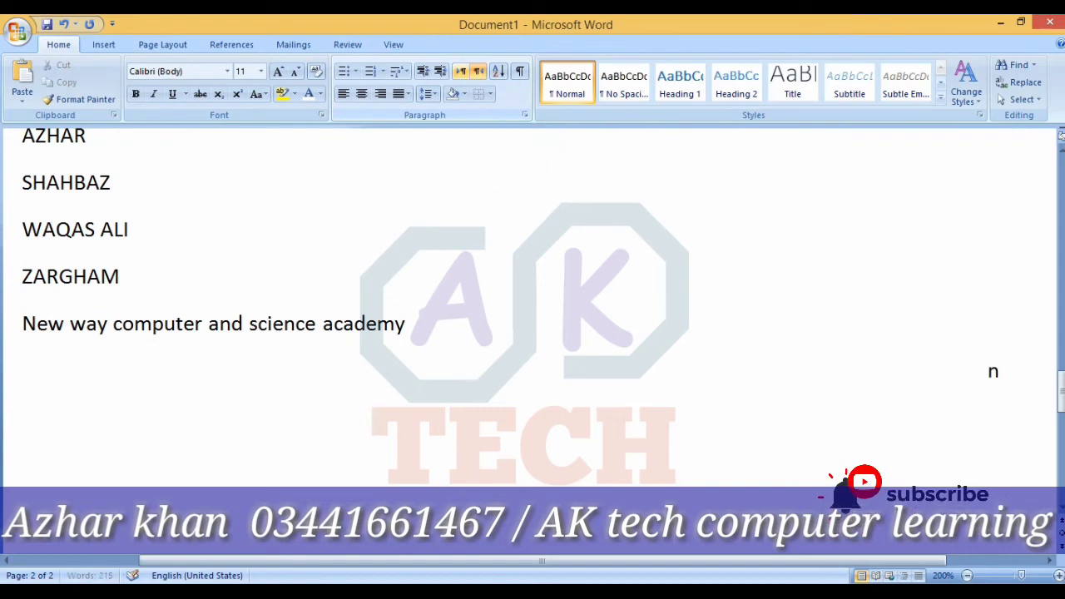
type("ew way c")
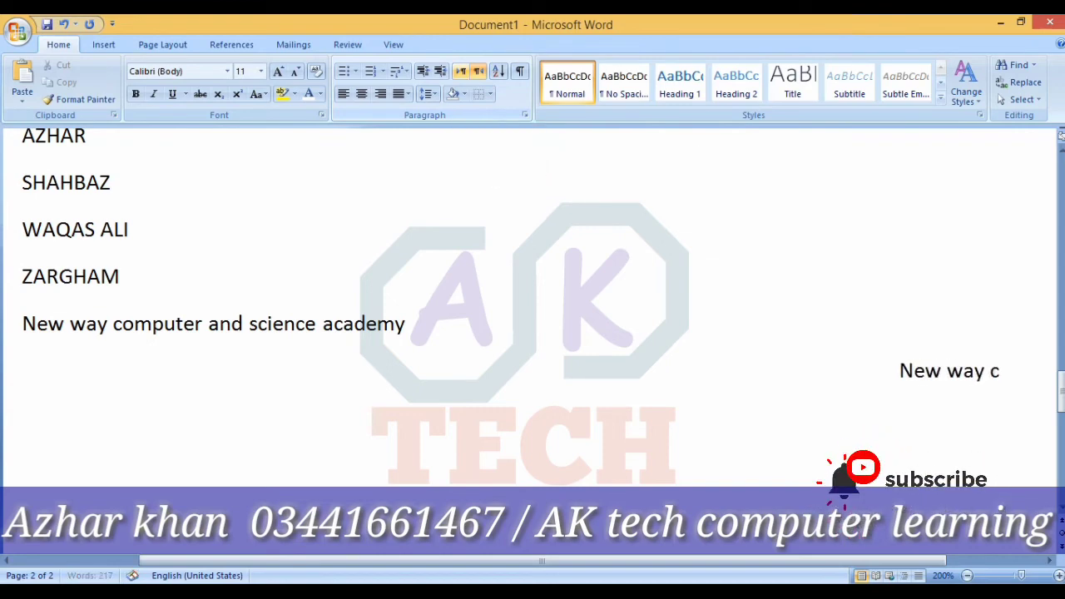
type("omput")
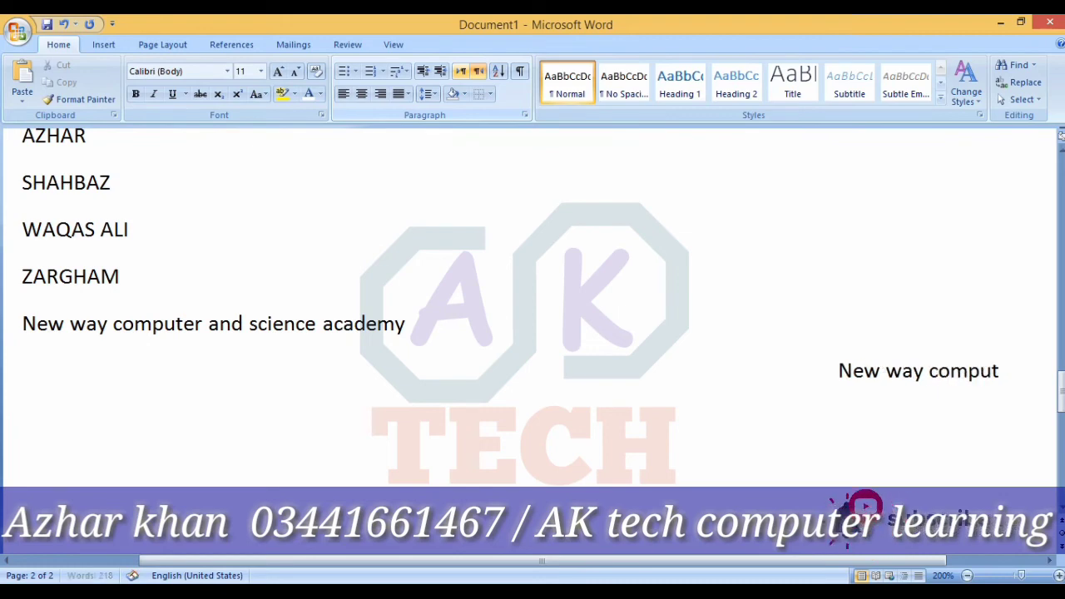
type("er and ")
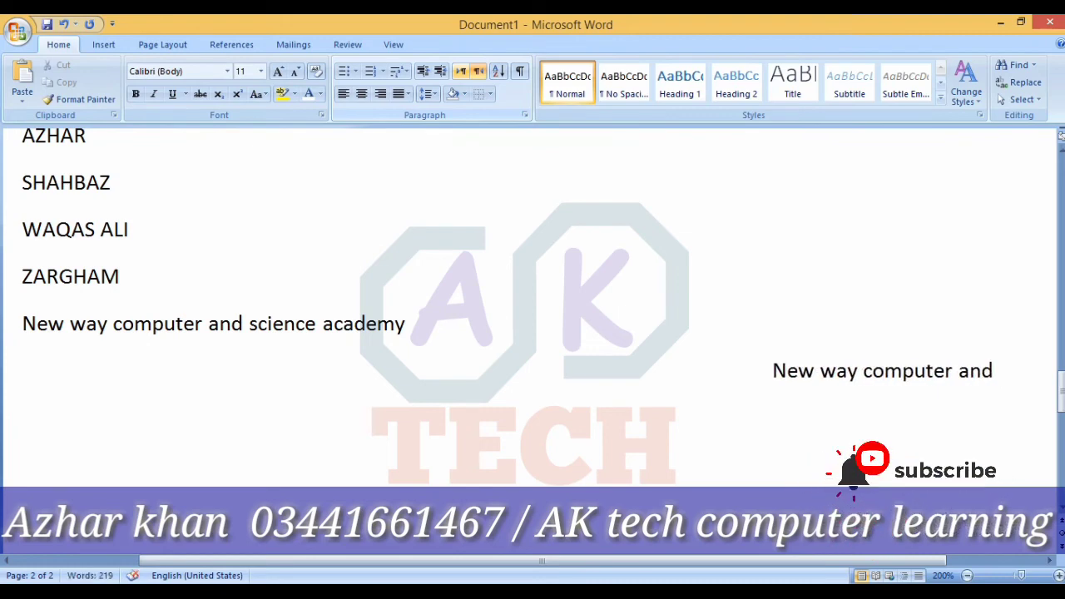
type("scienc")
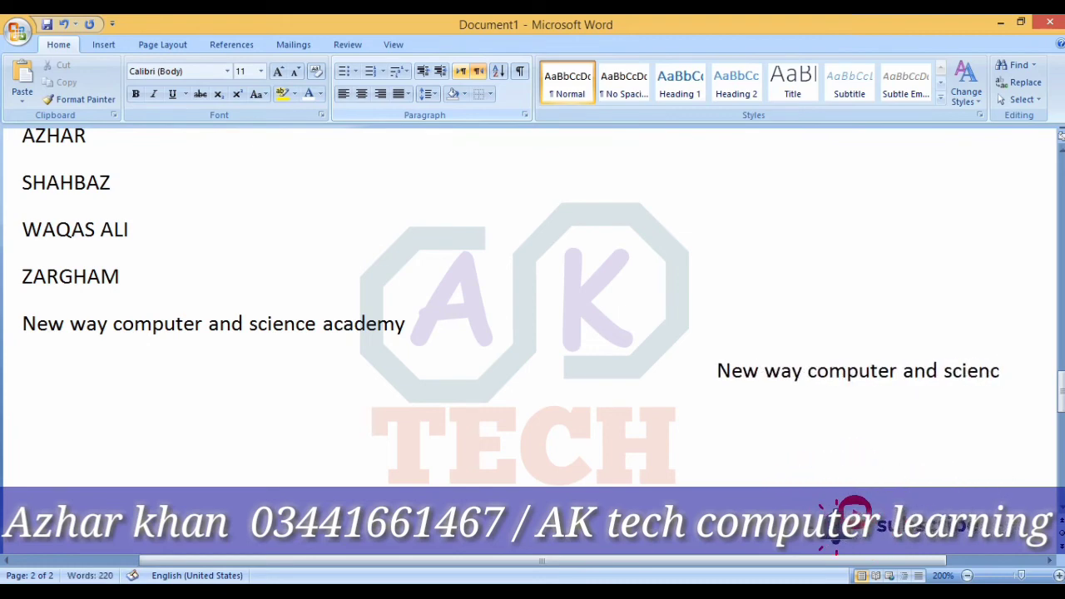
type("e academy ")
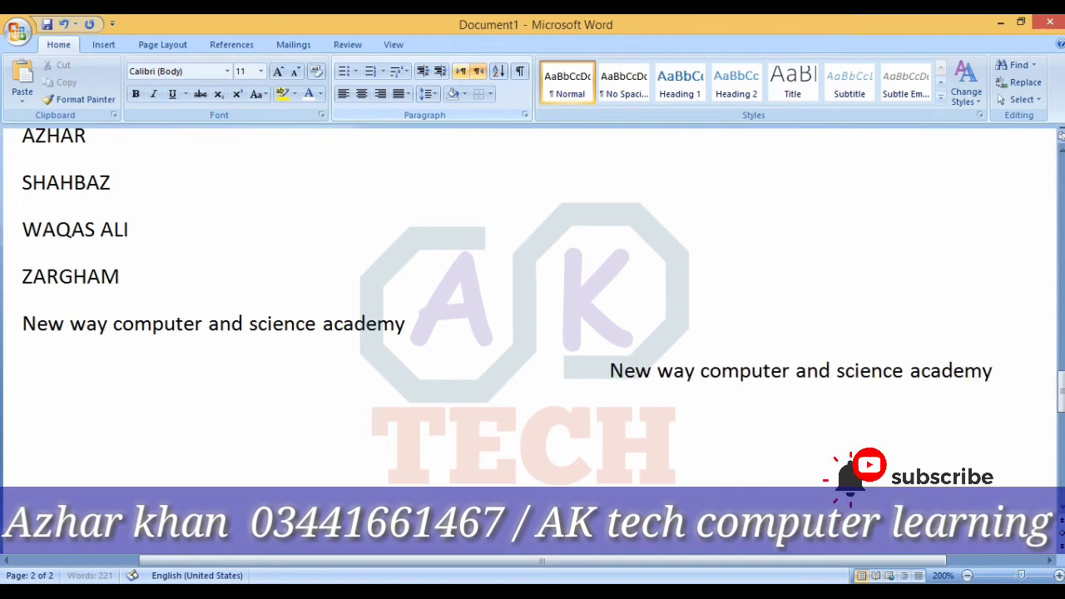
type("sialmo")
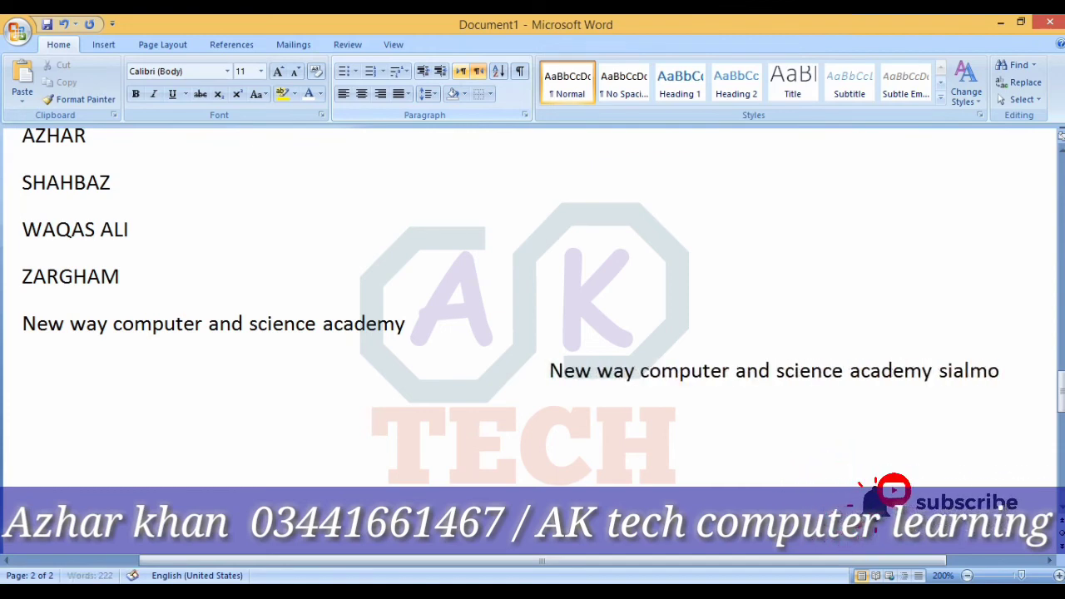
type("re sargod")
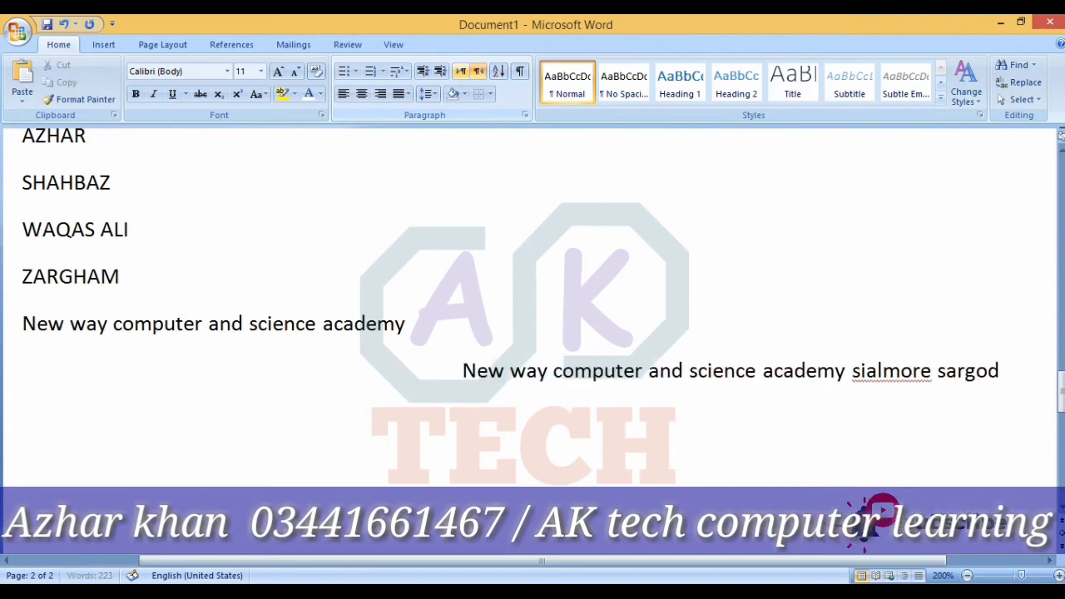
type("ha")
key("shift+F3")
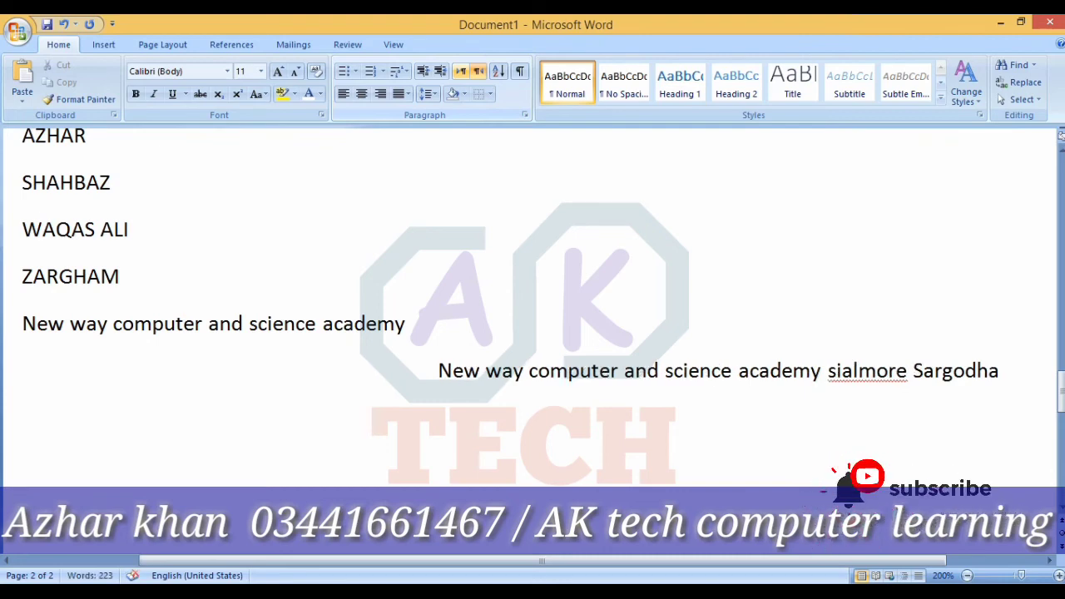
left_click(1007, 365)
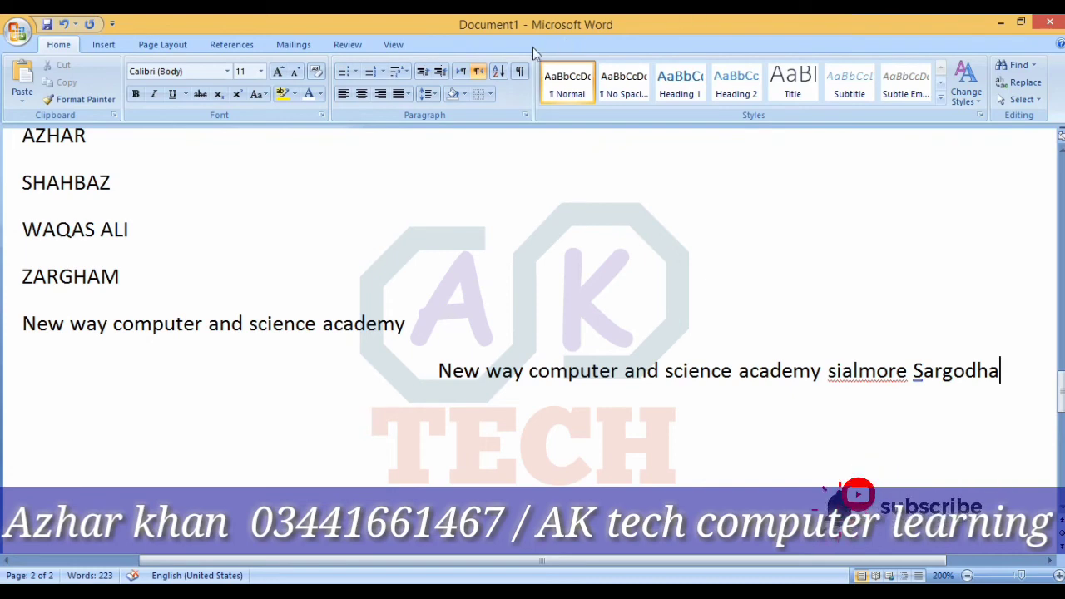
left_click(460, 71)
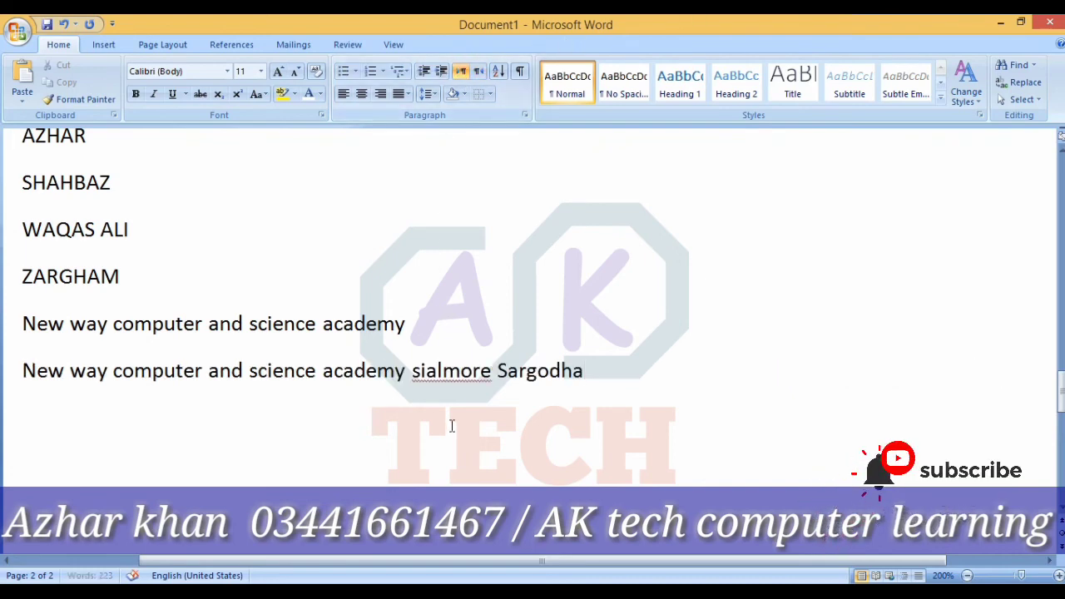